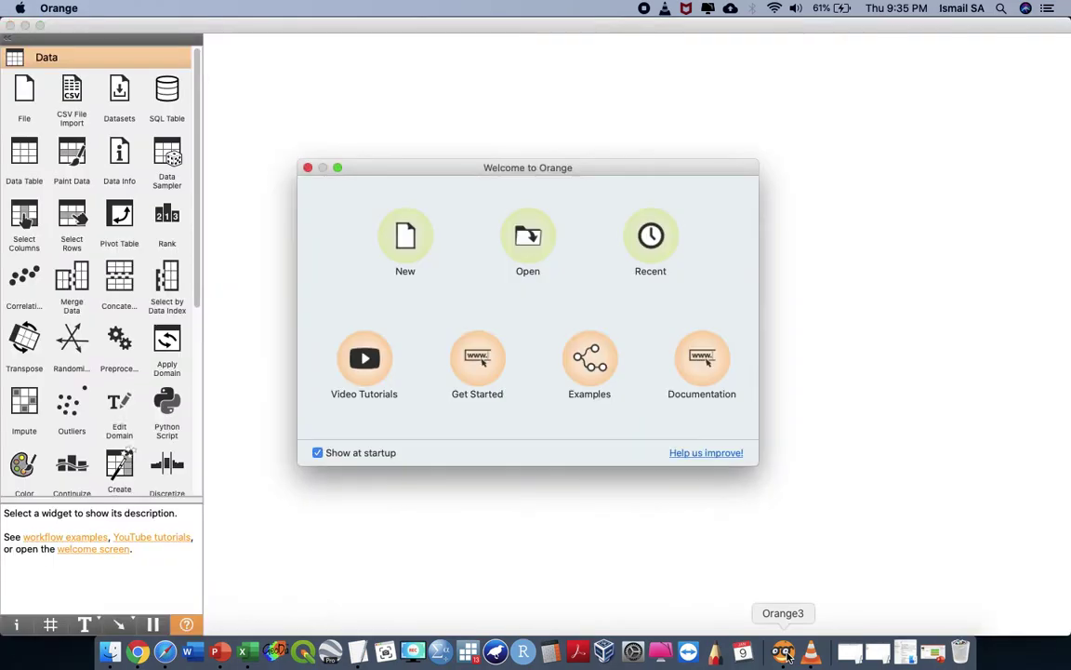
- Close the welcome window and check the Orange3-Text add-on by filtering the add-ons for "tex", leaving without changes
click(308, 168)
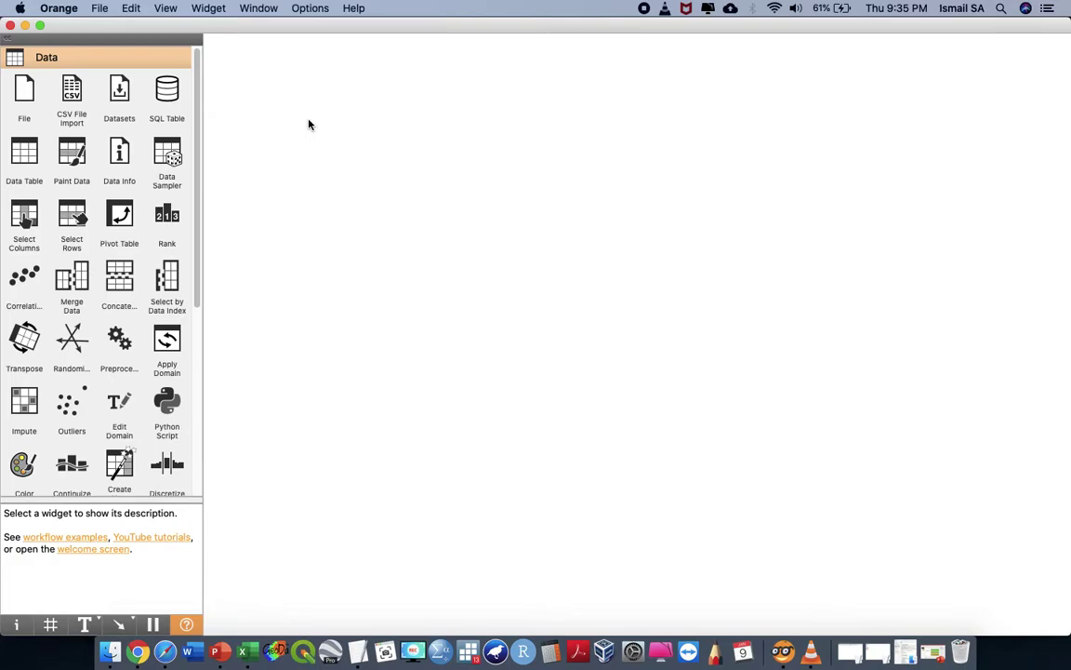
click(307, 8)
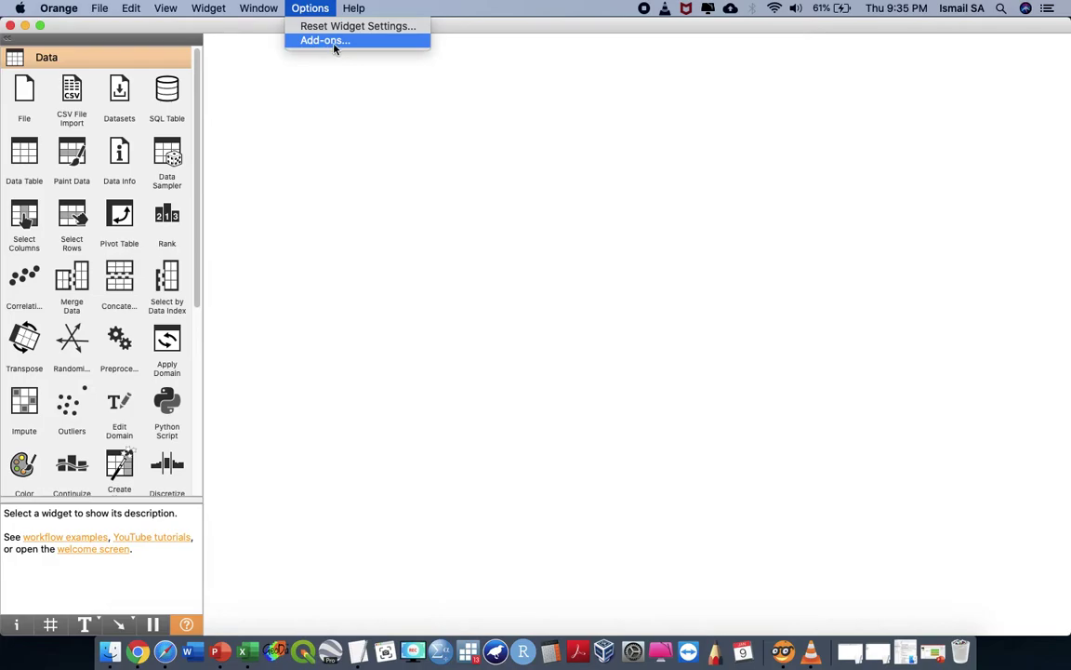
click(335, 41)
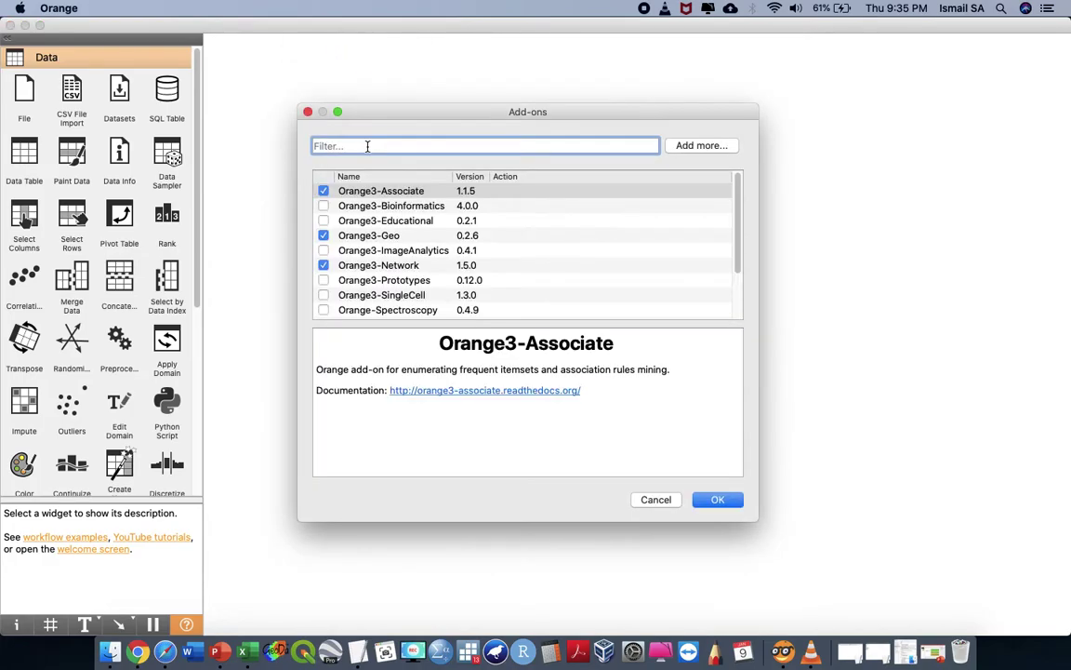
text(tex)
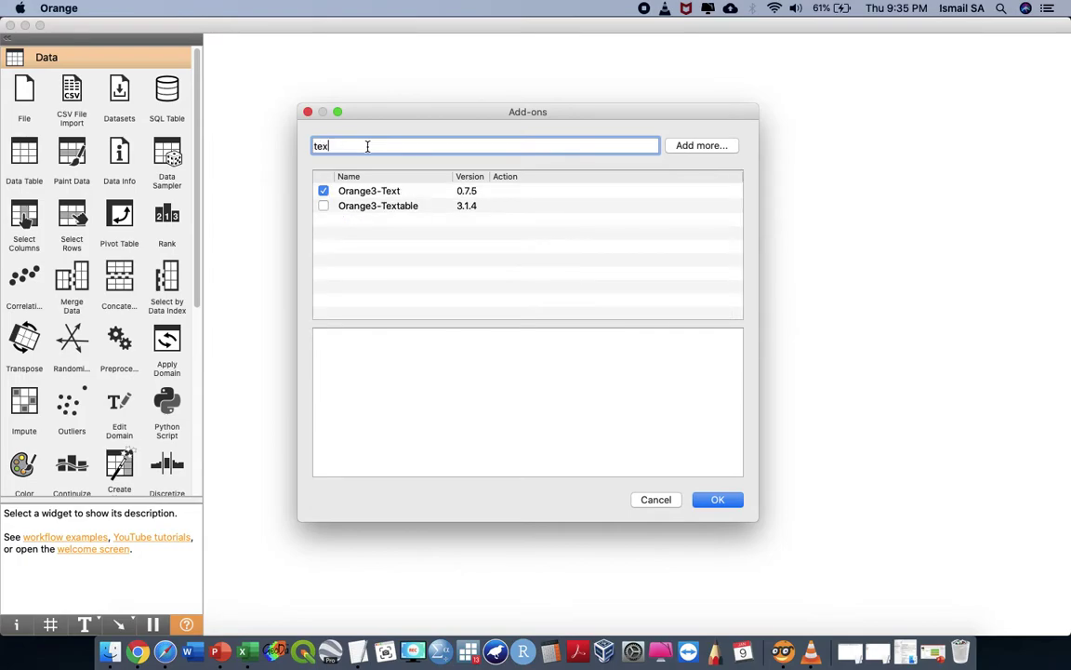
click(391, 191)
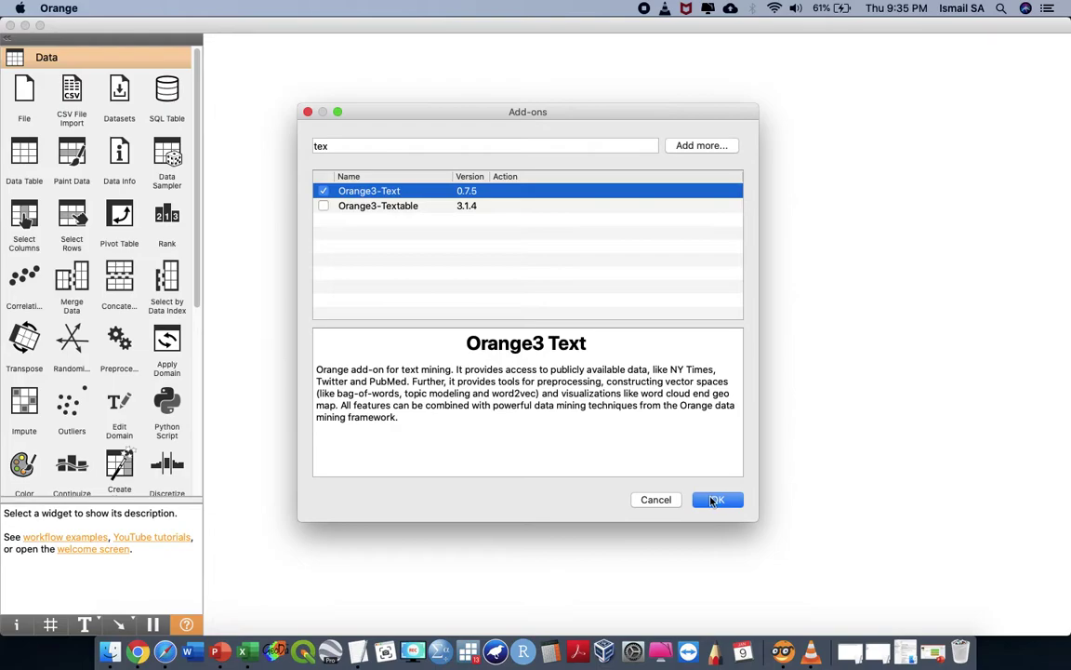
click(656, 500)
- Expand the Text Mining widget category and minimise the workflow window to return to the browser
scroll(142, 168, down, 10)
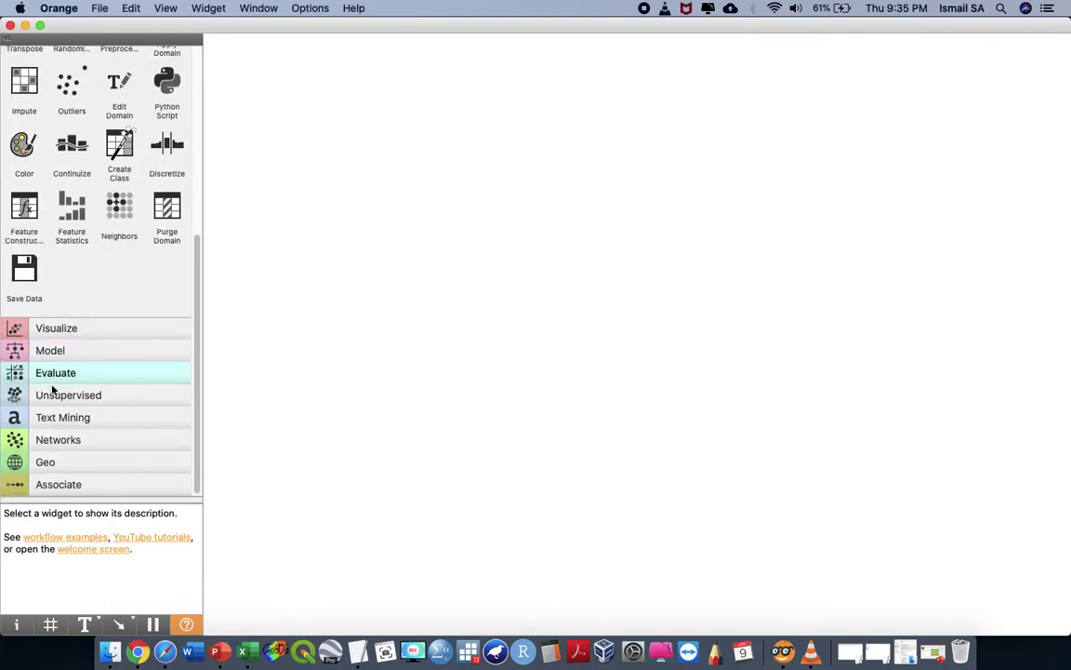
click(70, 420)
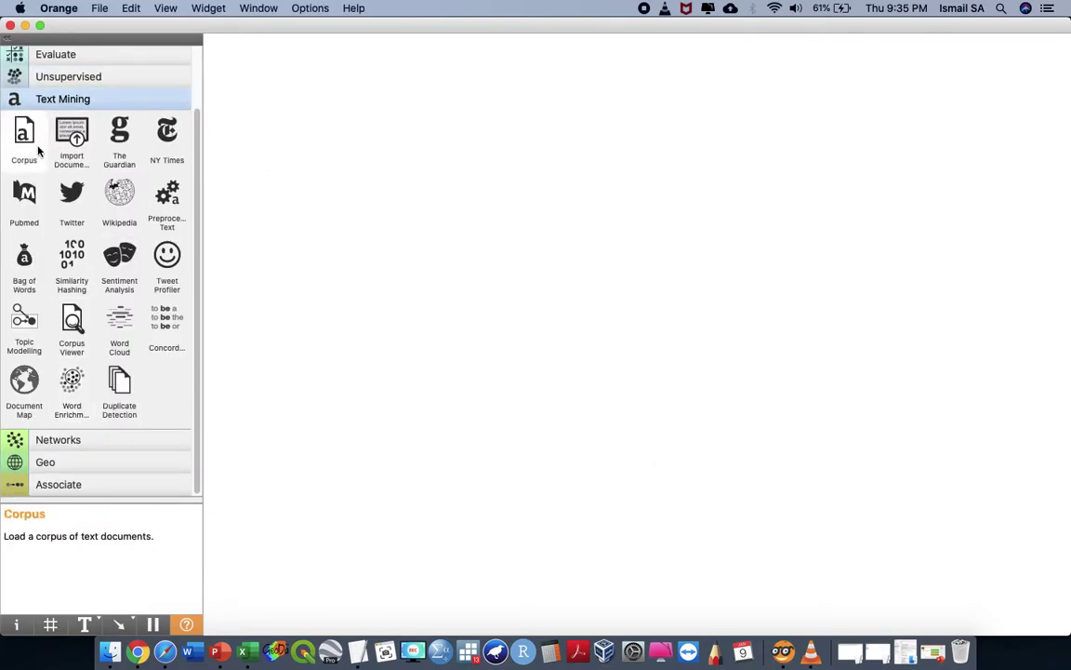
click(25, 25)
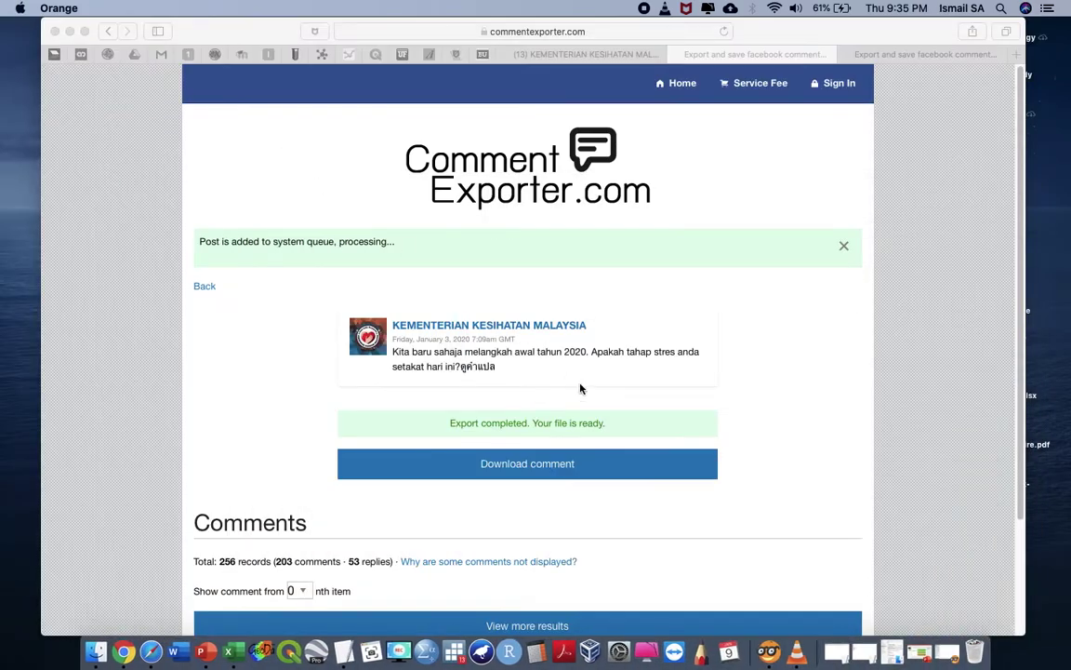
- Download the exported comments file from commentexporter.com and reveal it in the Downloads folder
scroll(499, 400, down, 3)
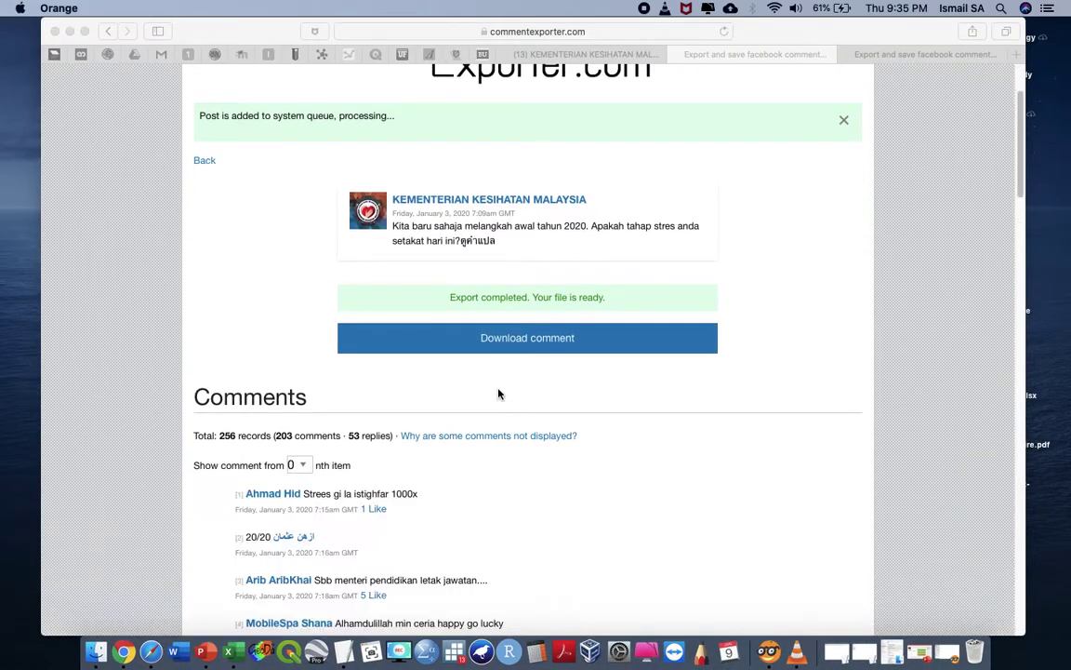
click(547, 341)
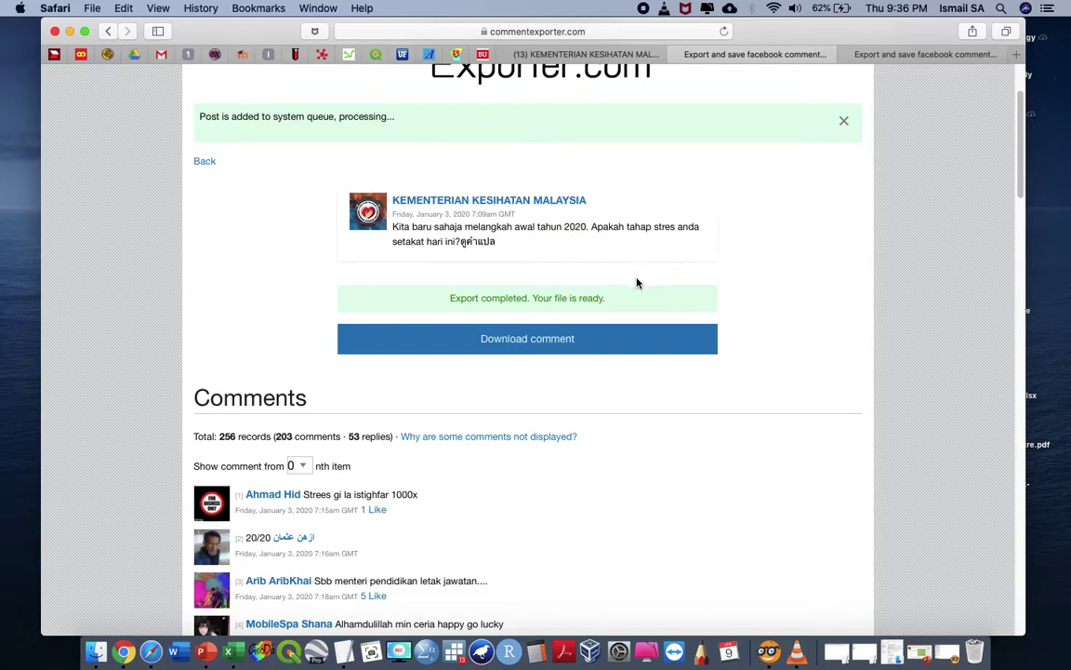
click(569, 340)
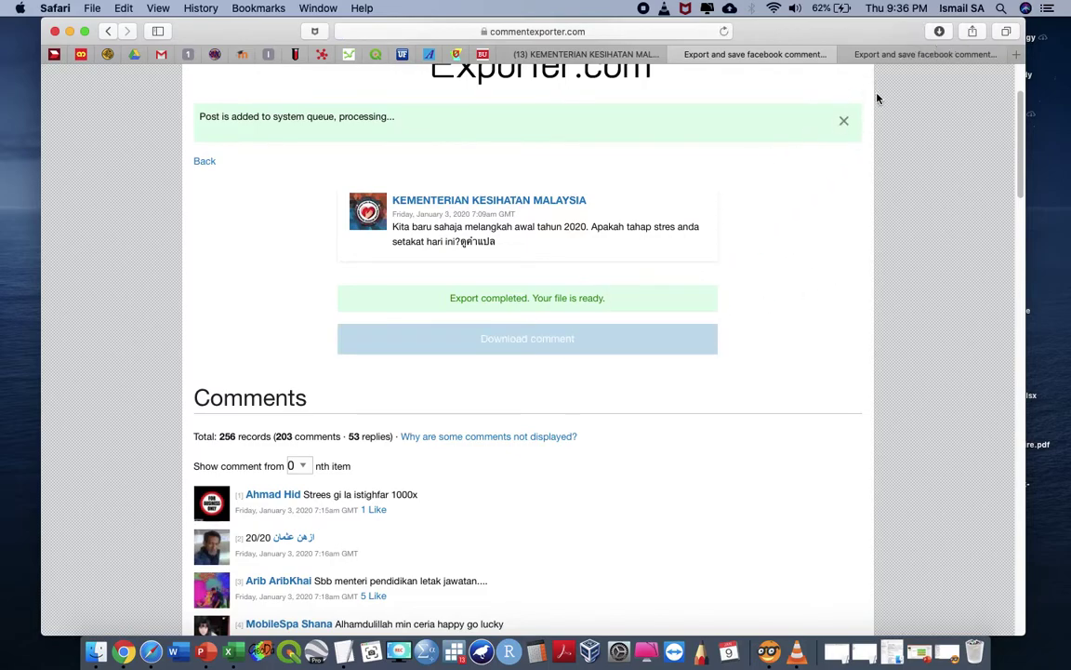
click(940, 31)
click(930, 96)
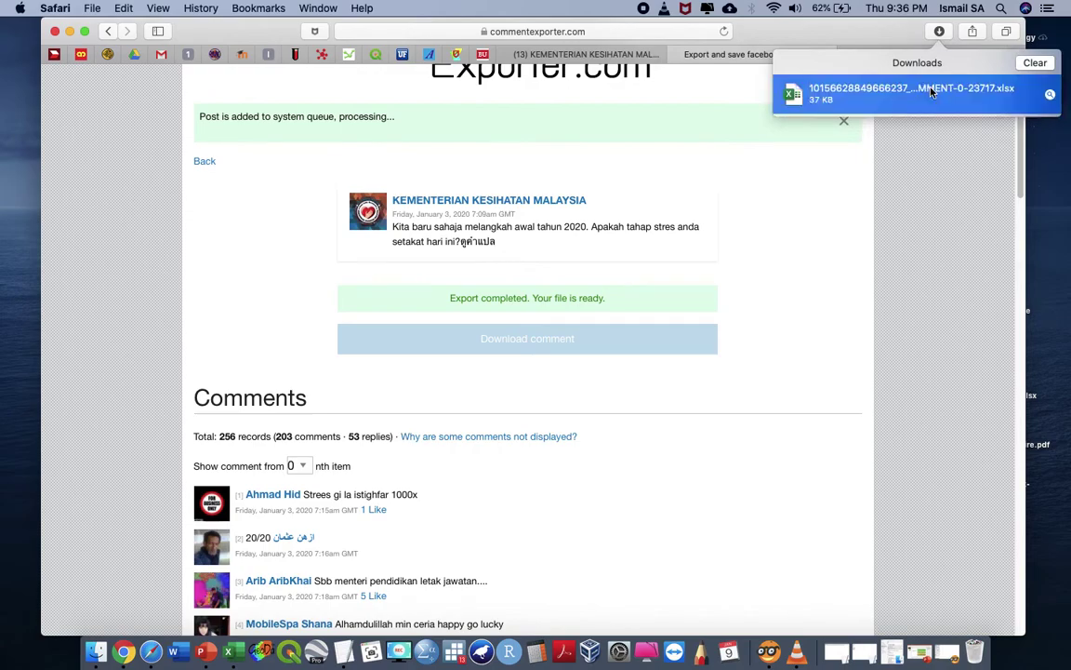
click(1049, 94)
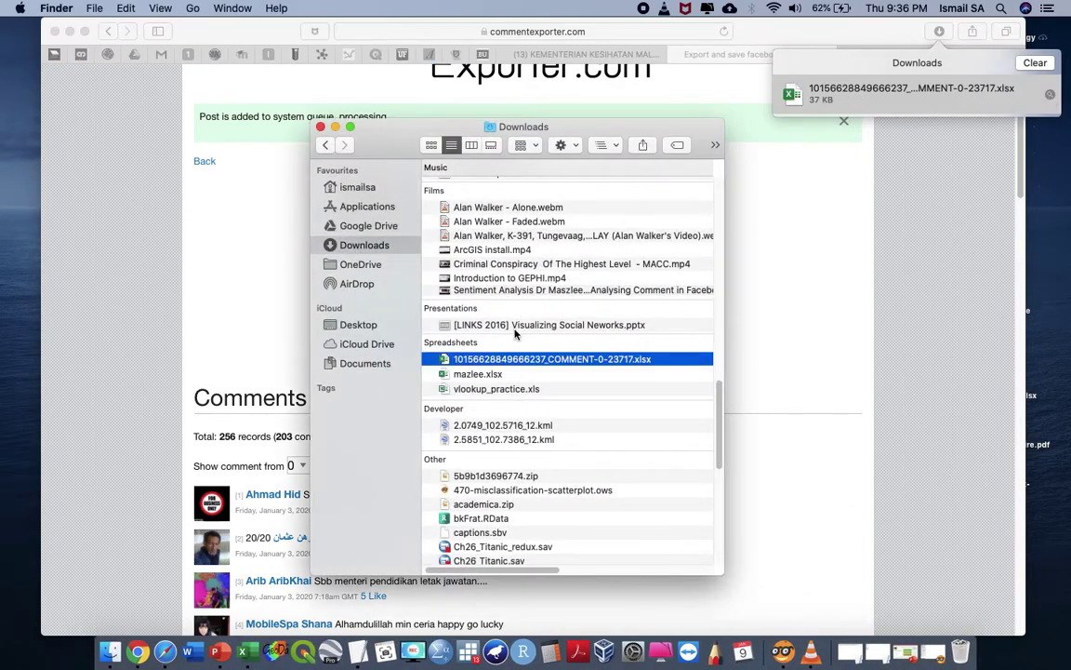
- Rename the downloaded comments spreadsheet as stress kkm and open it in Excel
click(510, 360)
text(stress kkm)
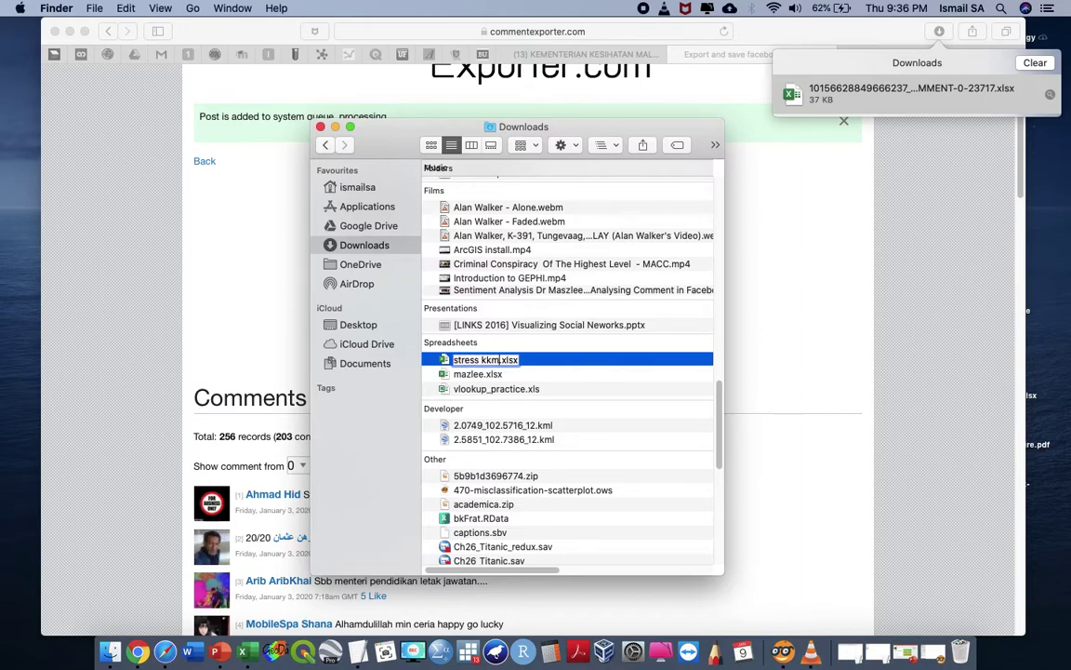
key(Return)
double_click(527, 373)
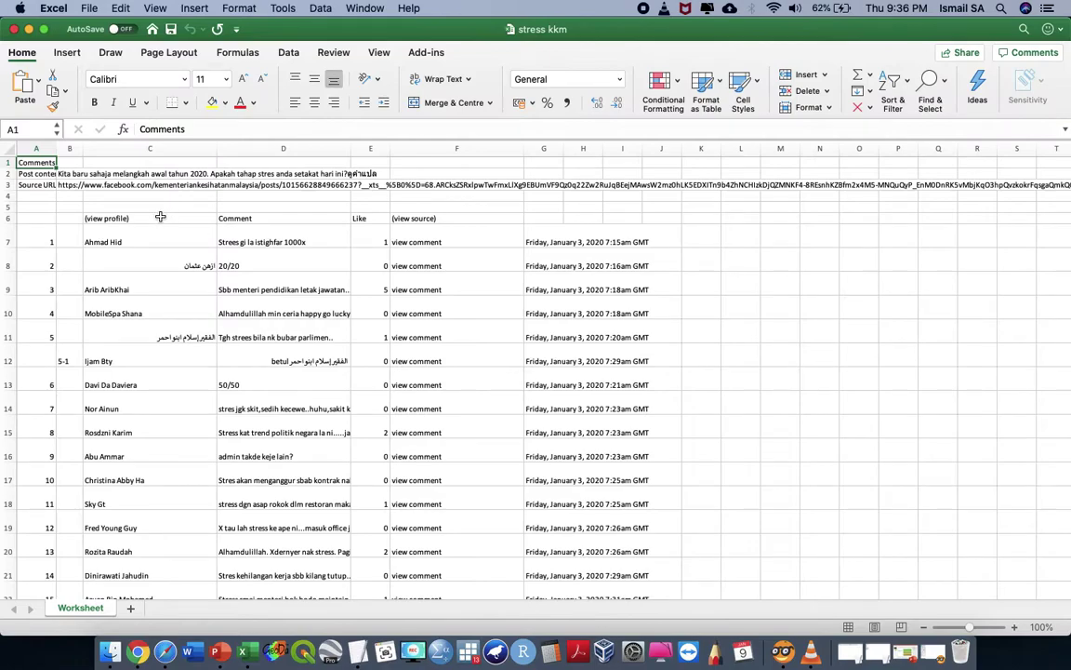
- Delete columns F and G, which hold the view source links and the comment dates
click(154, 217)
click(212, 148)
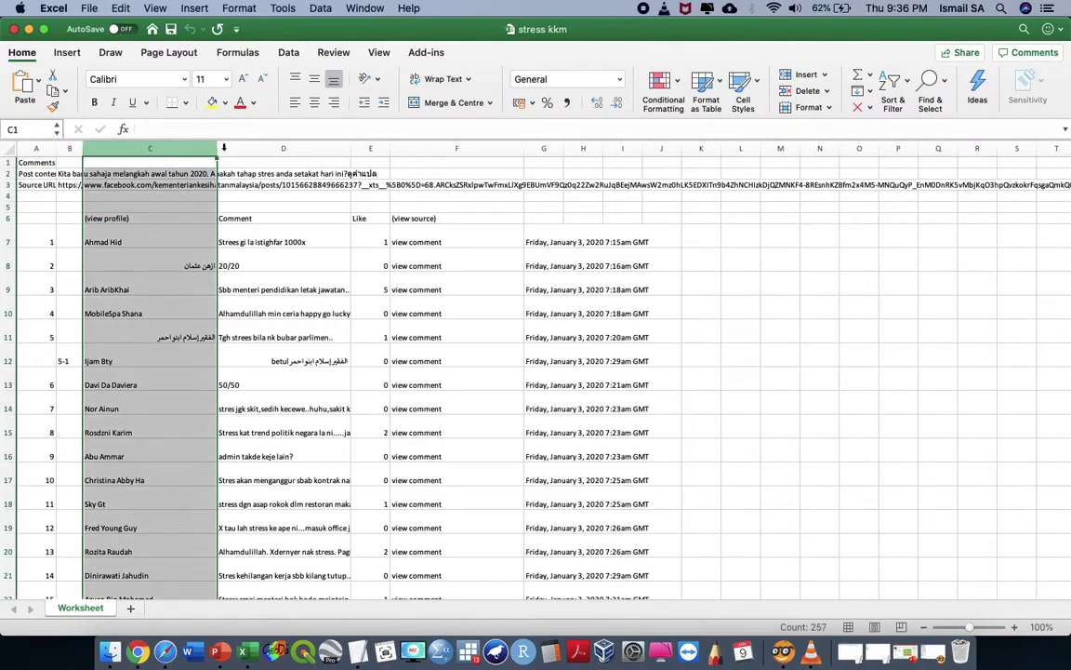
click(240, 148)
click(366, 148)
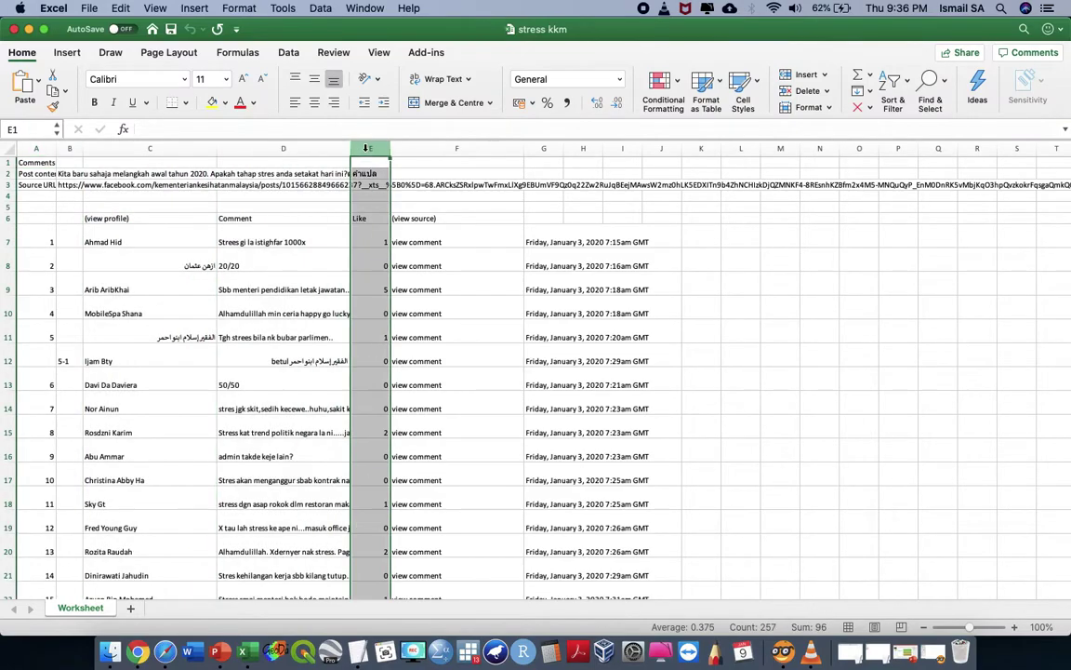
drag(366, 148, 404, 153)
click(420, 150)
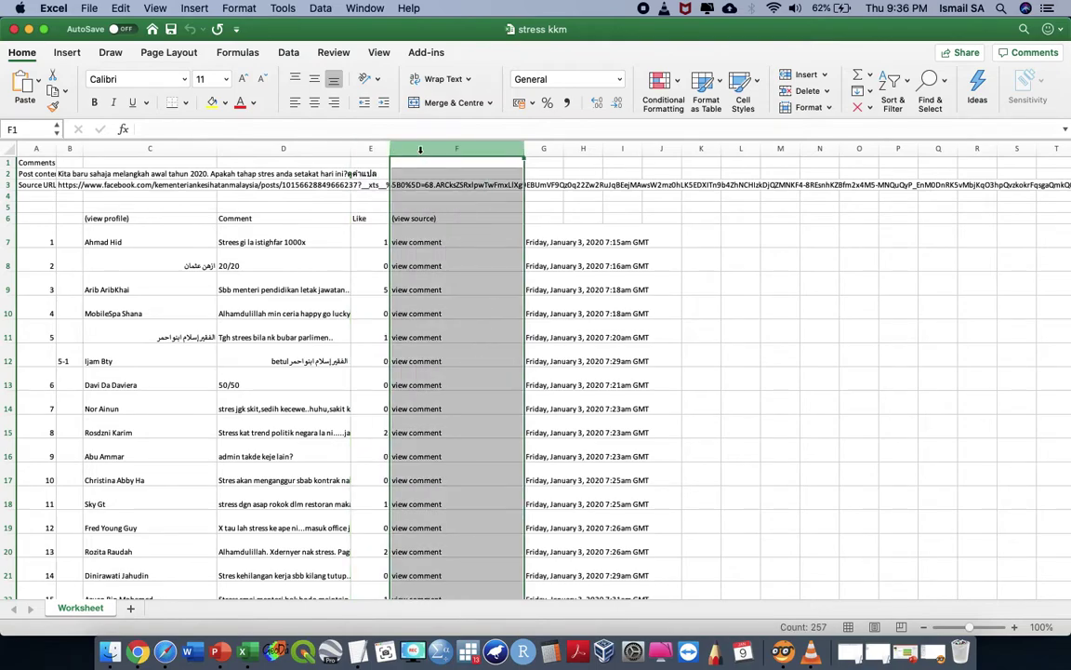
drag(455, 151, 546, 147)
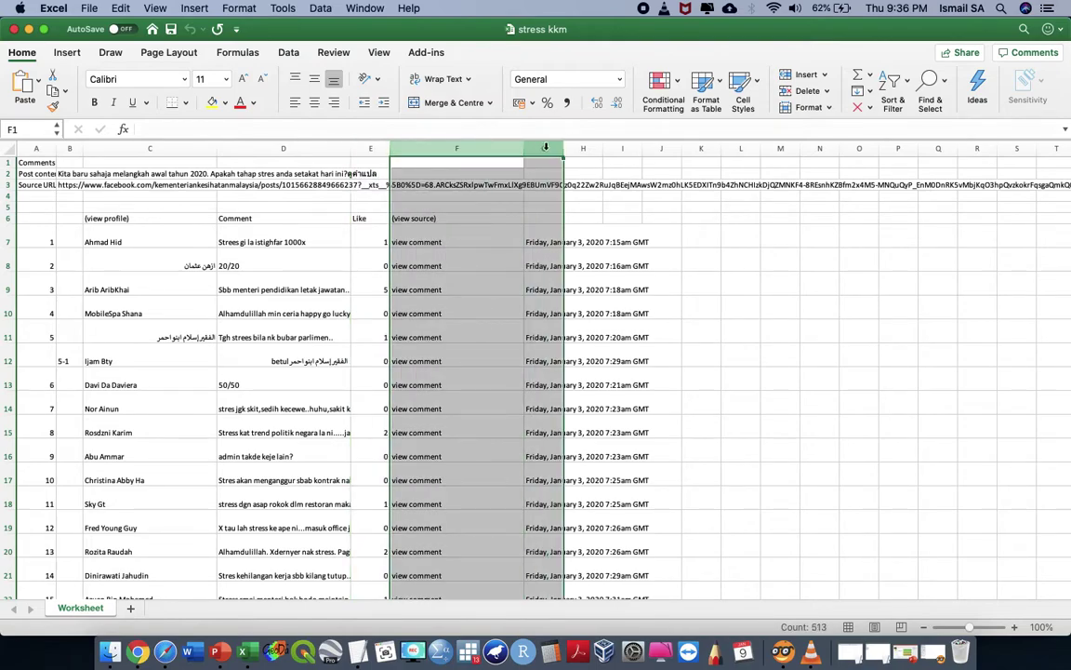
right_click(548, 148)
click(578, 232)
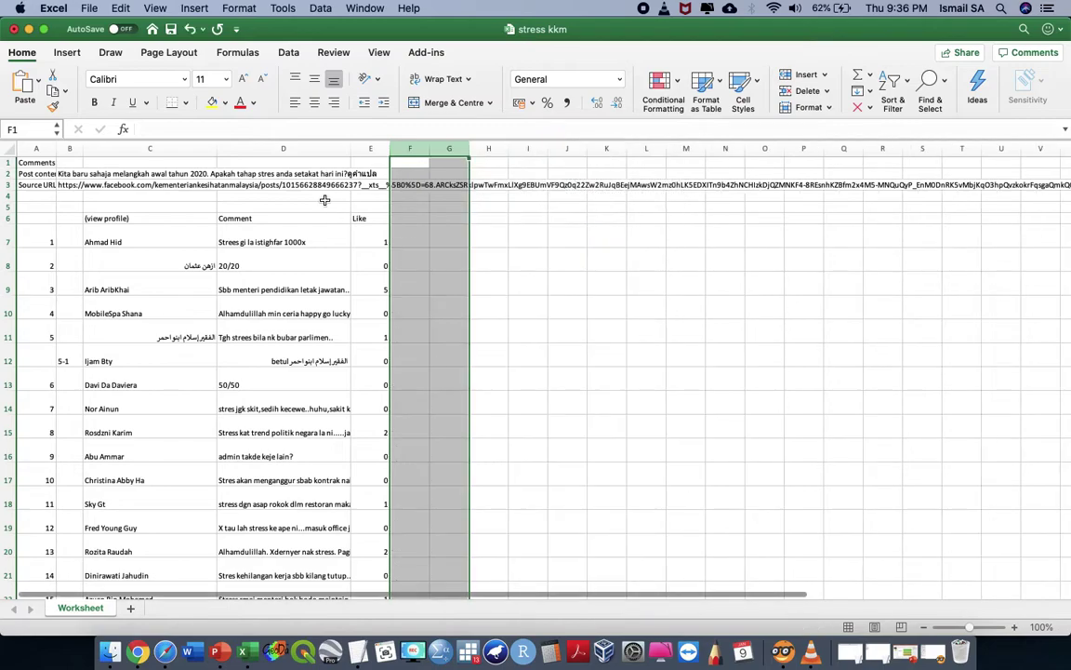
- Delete rows 1 to 5 above the row of column headings
click(16, 207)
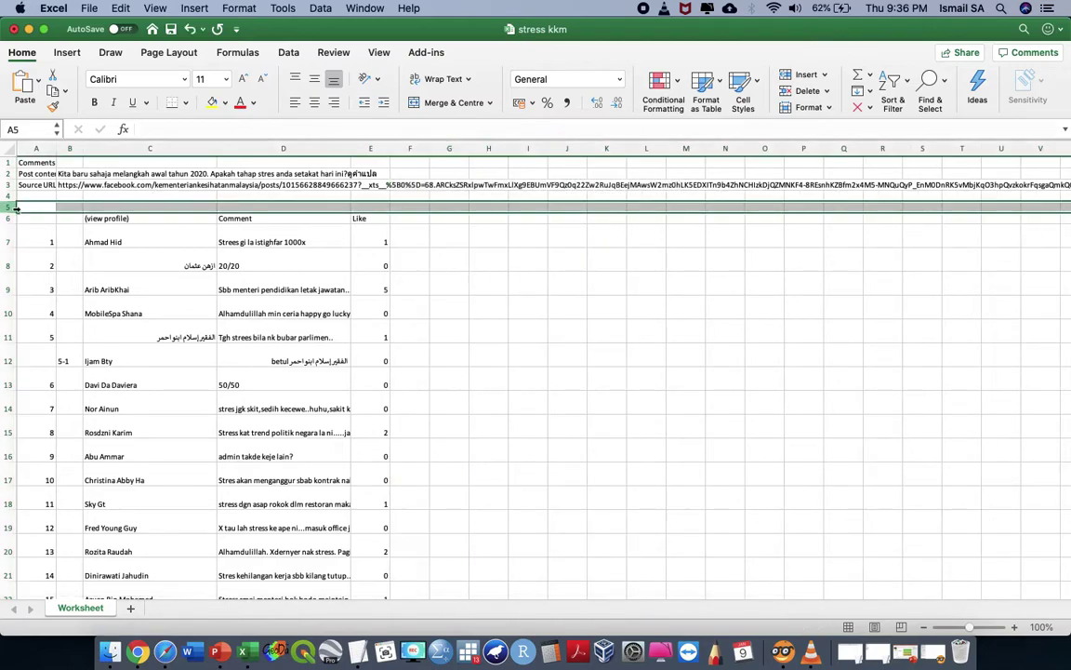
shift+click(10, 163)
right_click(10, 162)
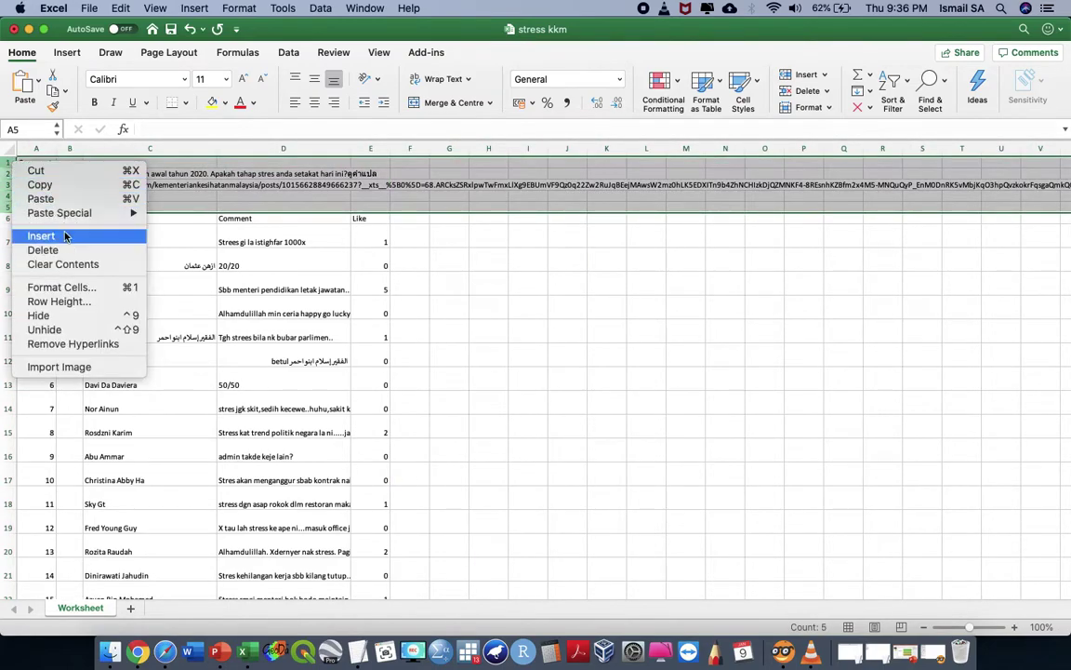
click(68, 248)
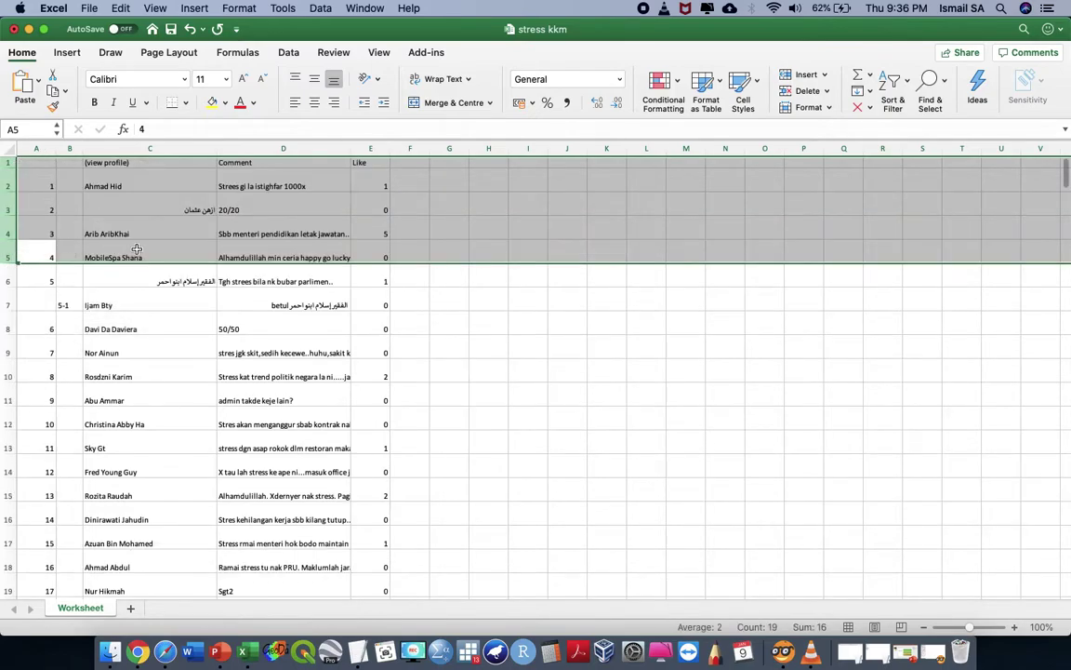
- Enter the heading id in cell A1
click(41, 163)
text(id)
key(Tab)
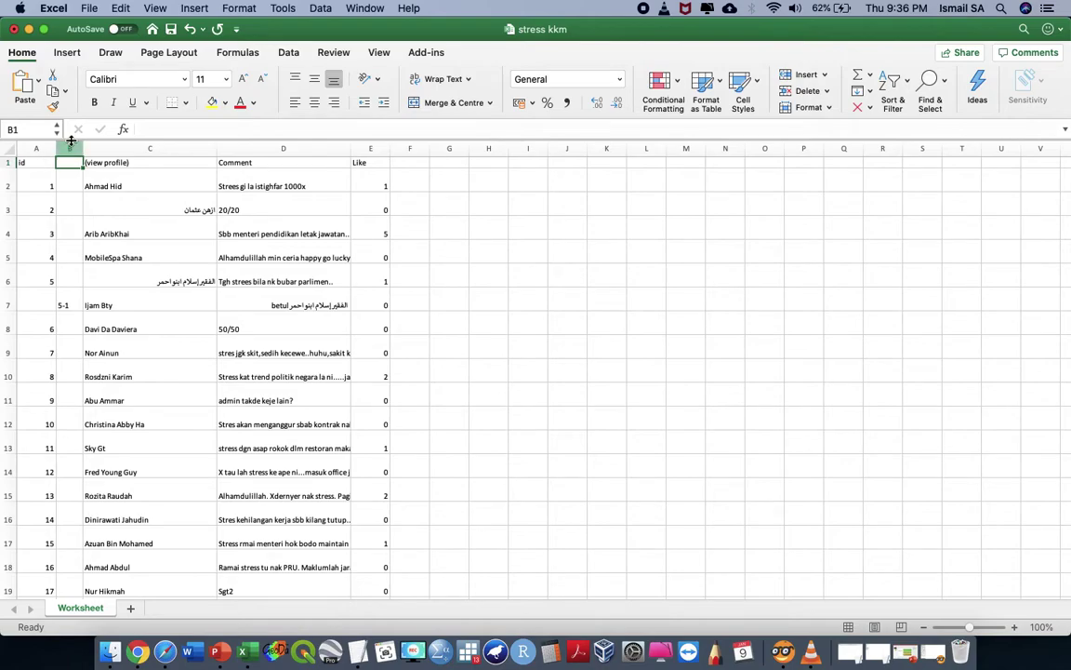
- Delete column B, which holds the reply numbers between the id and profile columns
click(72, 148)
right_click(74, 147)
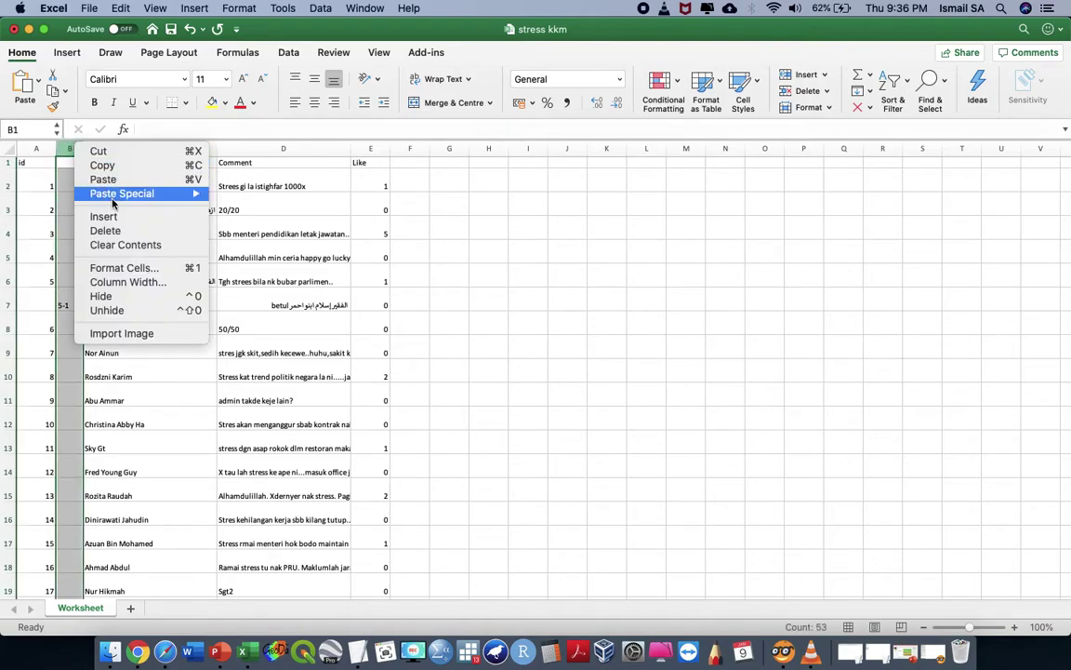
click(107, 231)
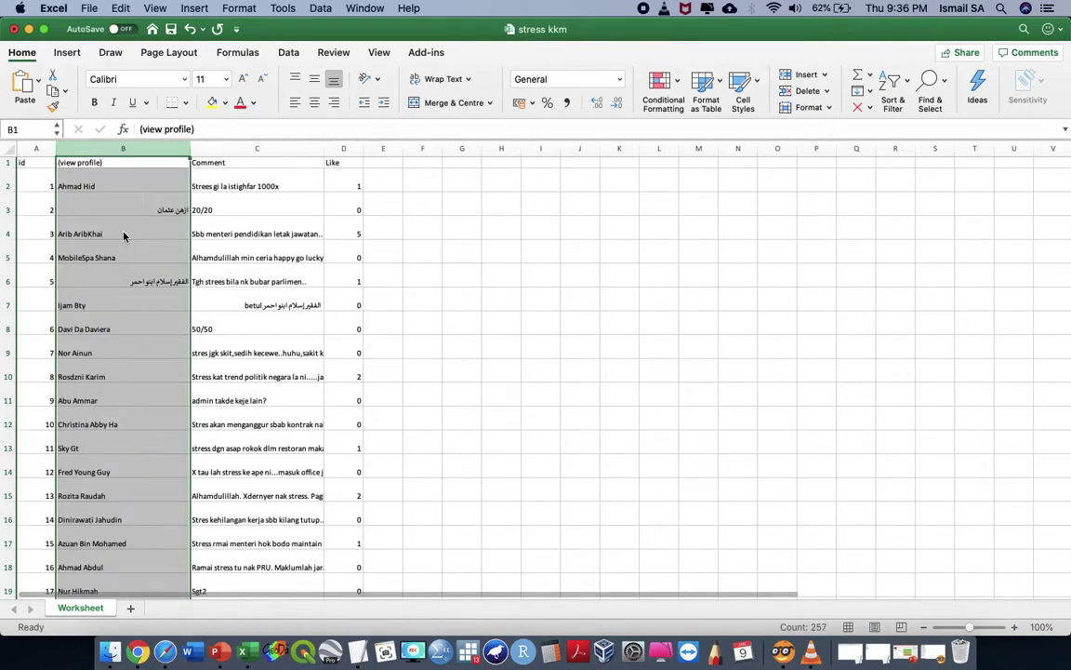
- Add the heading english in cell E1, beside the Like column
click(386, 164)
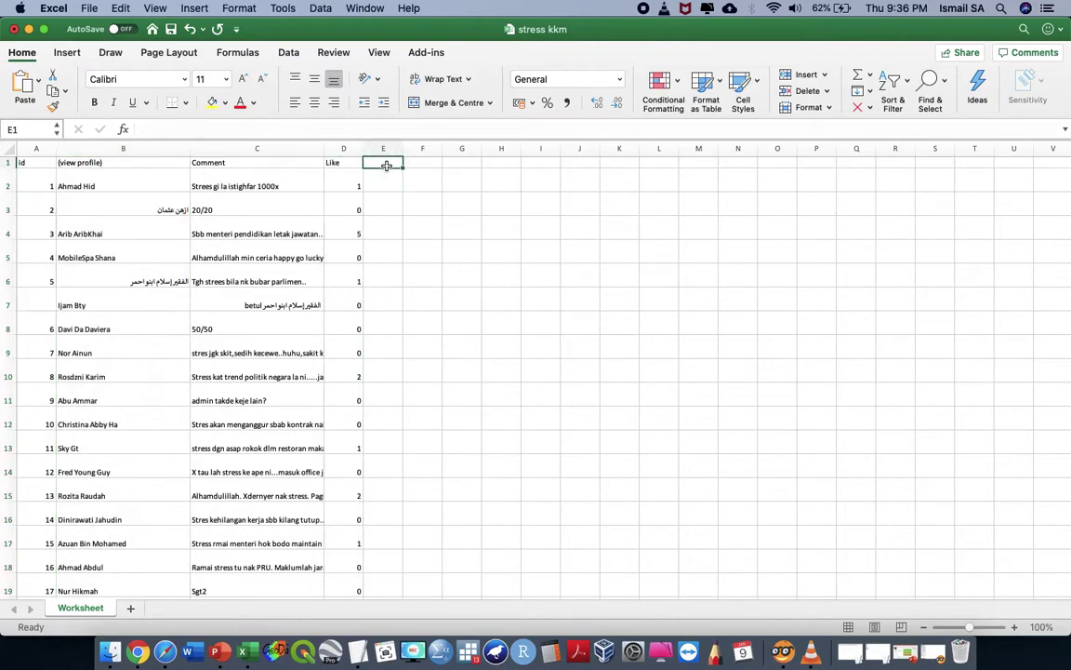
text(engiish)
key(Return)
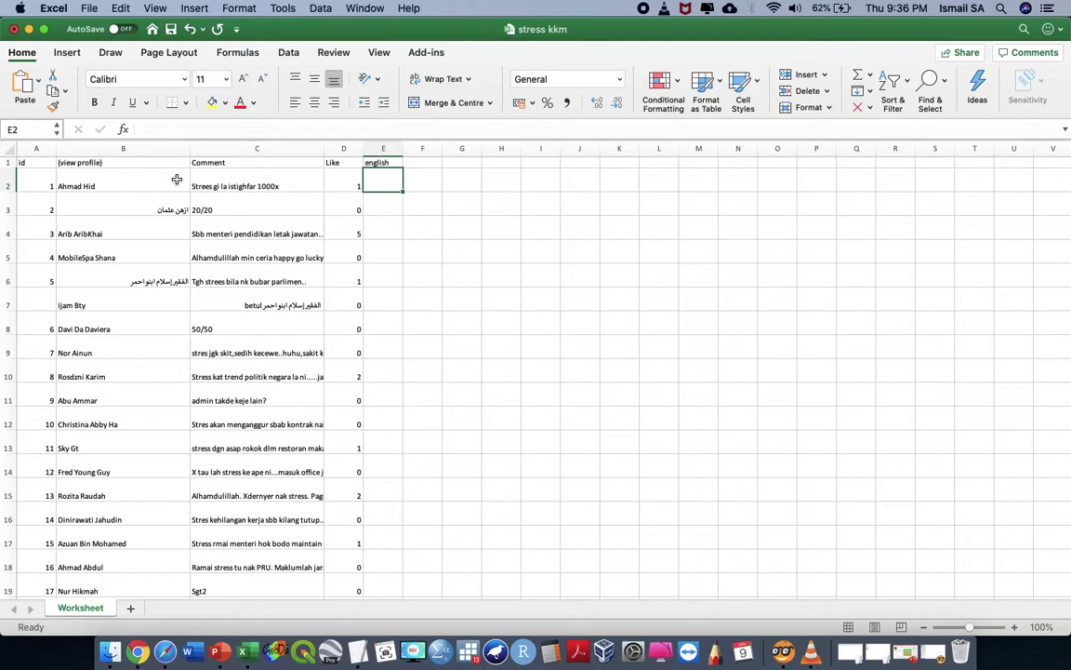
- Copy all the comments in the Comment column, from cell C2 down to C257
click(243, 178)
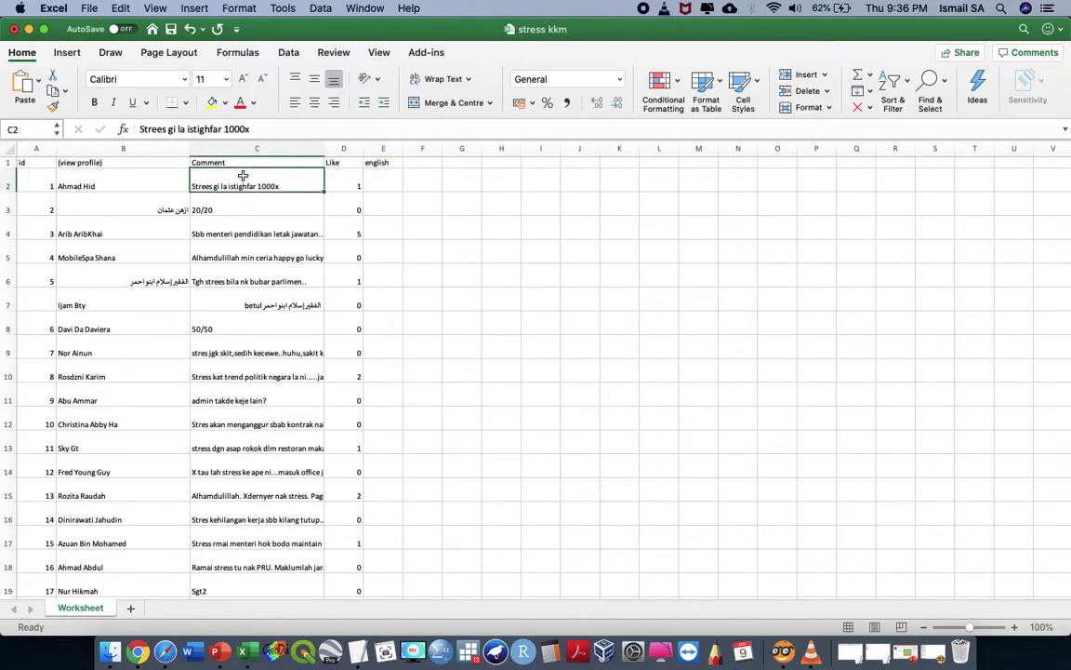
key(Right)
key(Right)
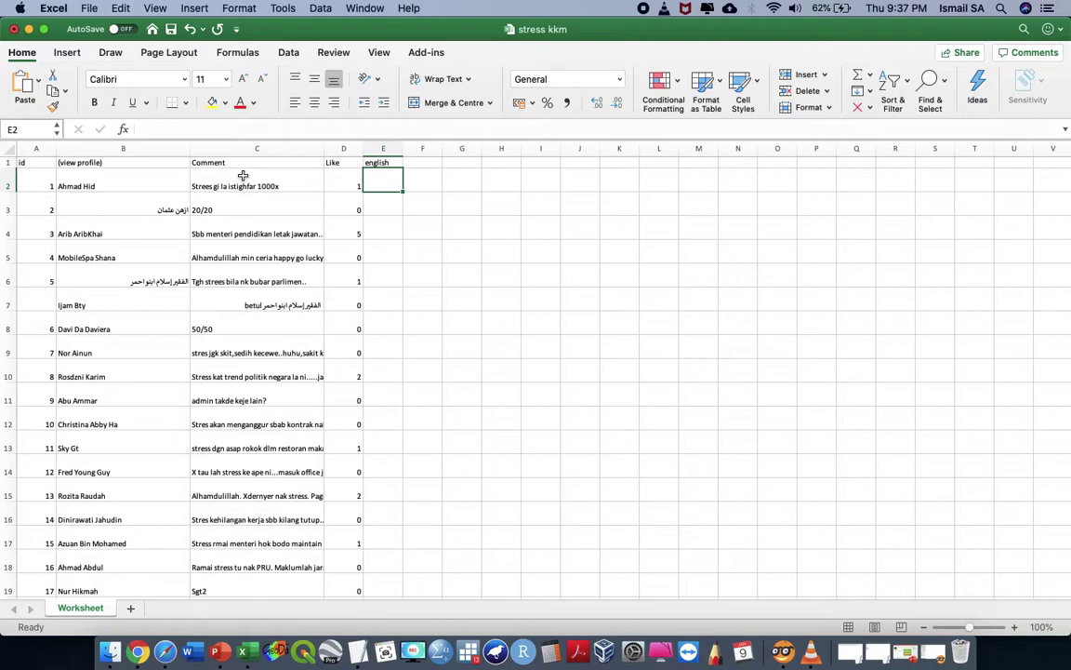
click(243, 177)
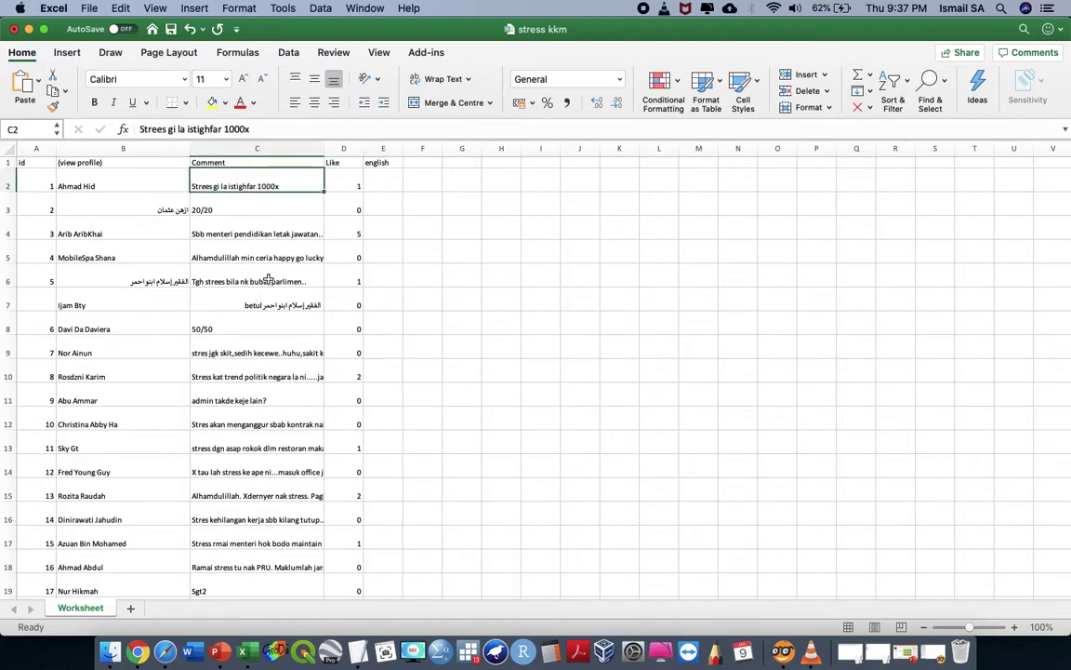
scroll(275, 285, down, 10)
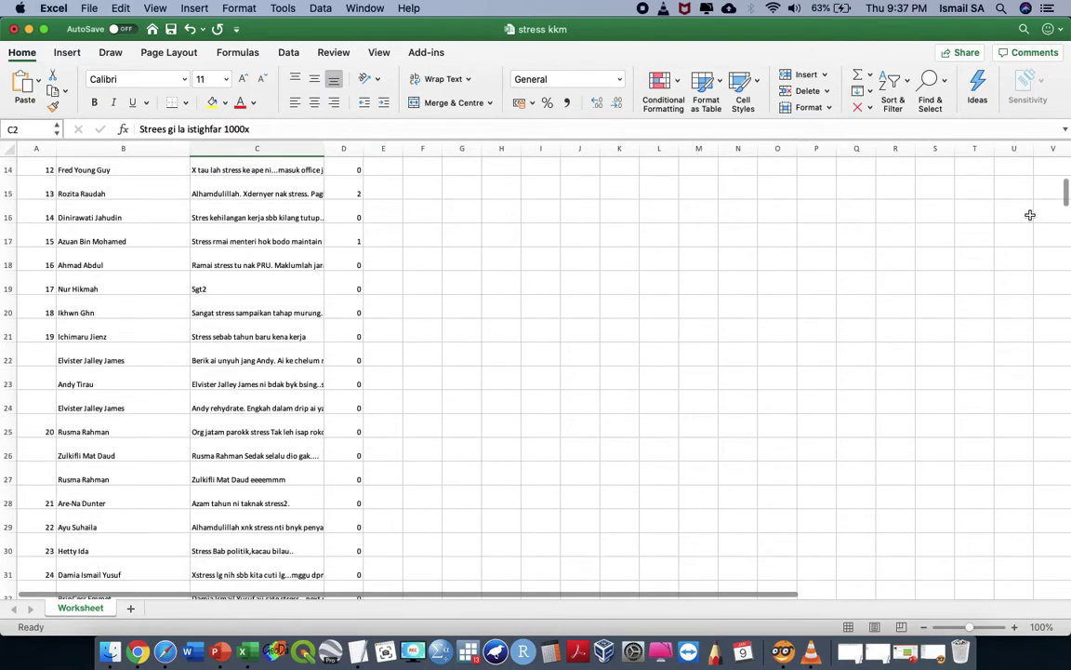
drag(1064, 191, 1062, 556)
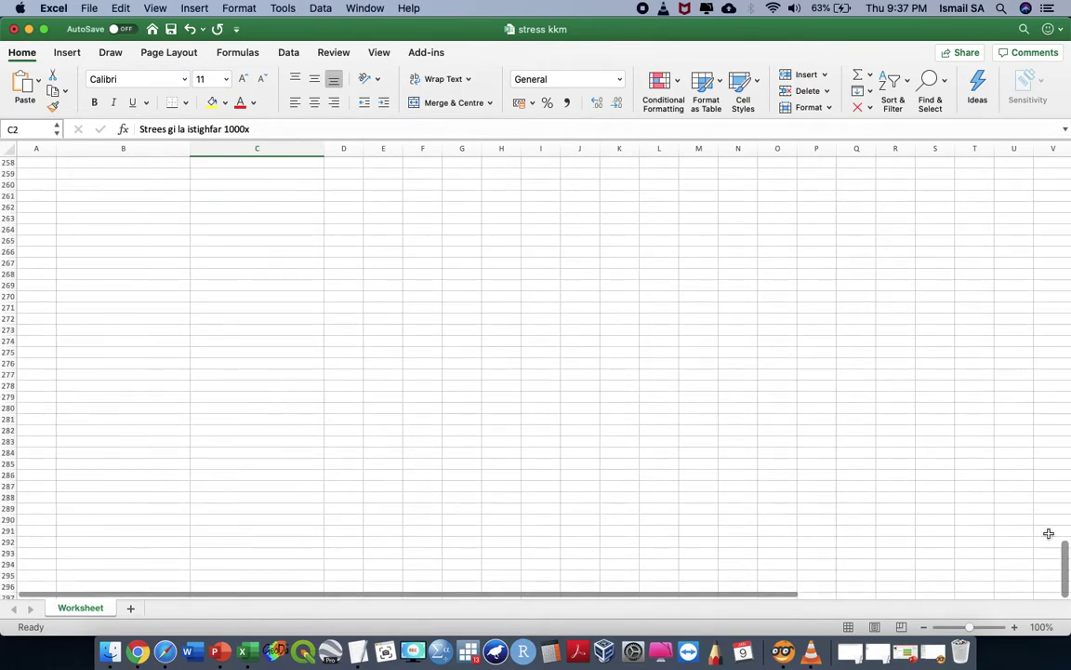
scroll(384, 247, up, 3)
shift+click(282, 184)
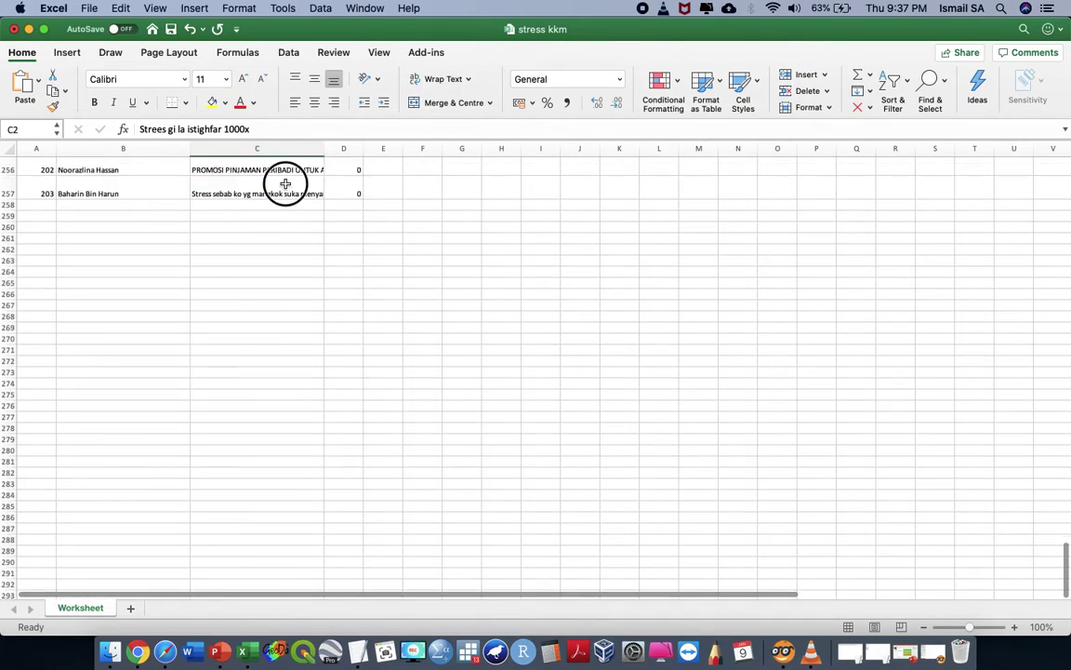
right_click(284, 187)
click(311, 205)
scroll(162, 538, up, 20)
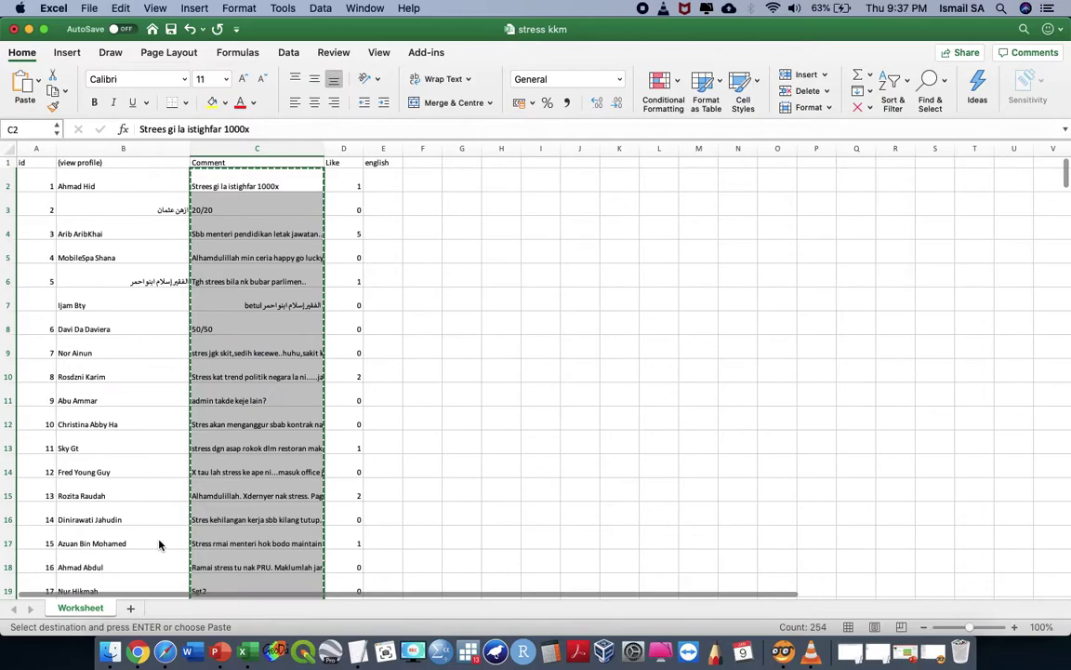
- Switch to Safari, clear the downloads list and open Google Drive in the tab showing the Comment Exporter service fee page
click(163, 654)
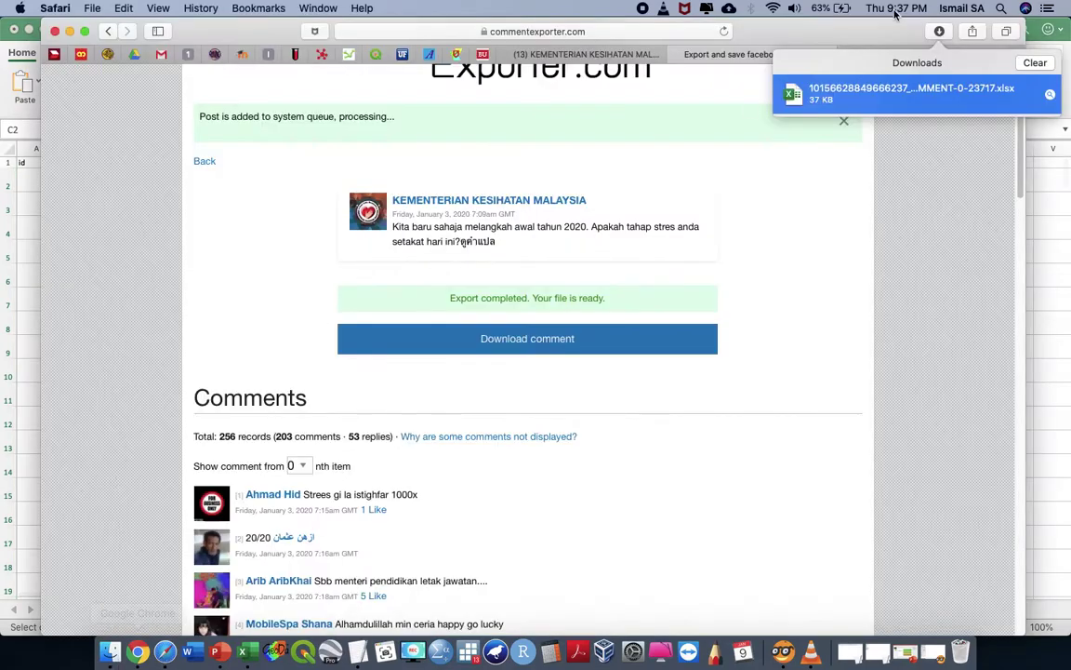
click(1032, 63)
click(873, 53)
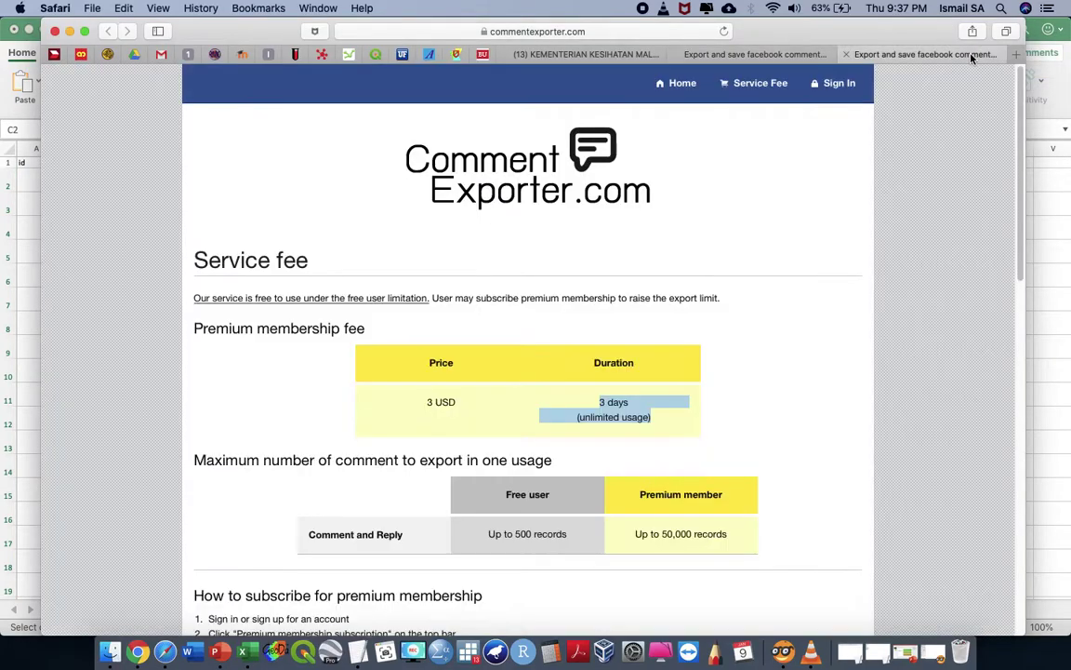
click(584, 30)
text(google dr)
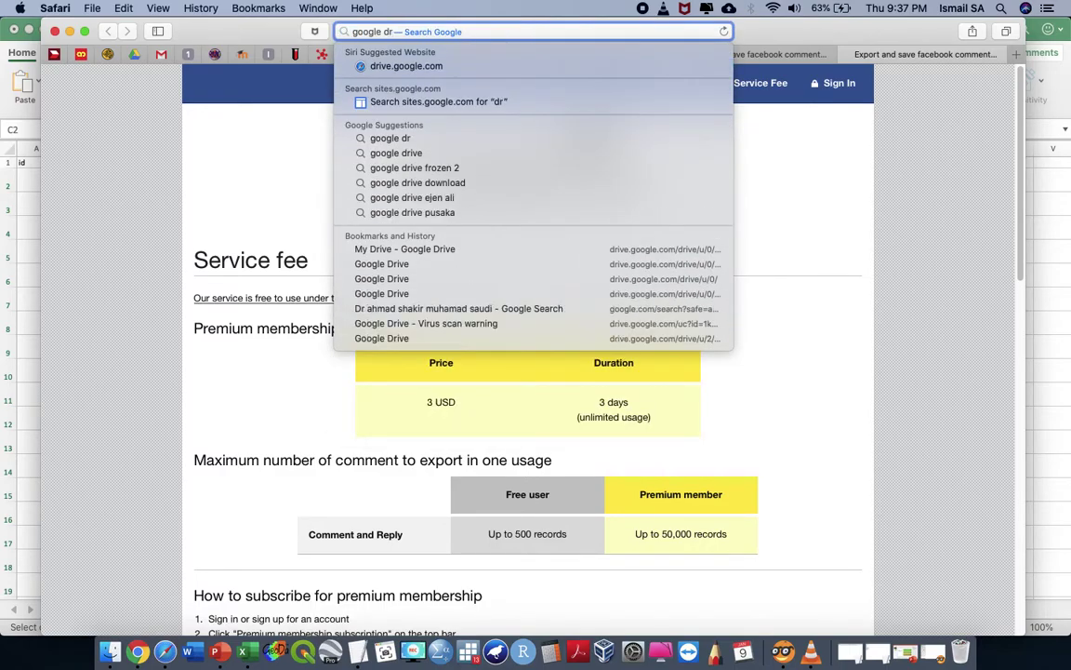
key(super+a)
text(goo)
key(Return)
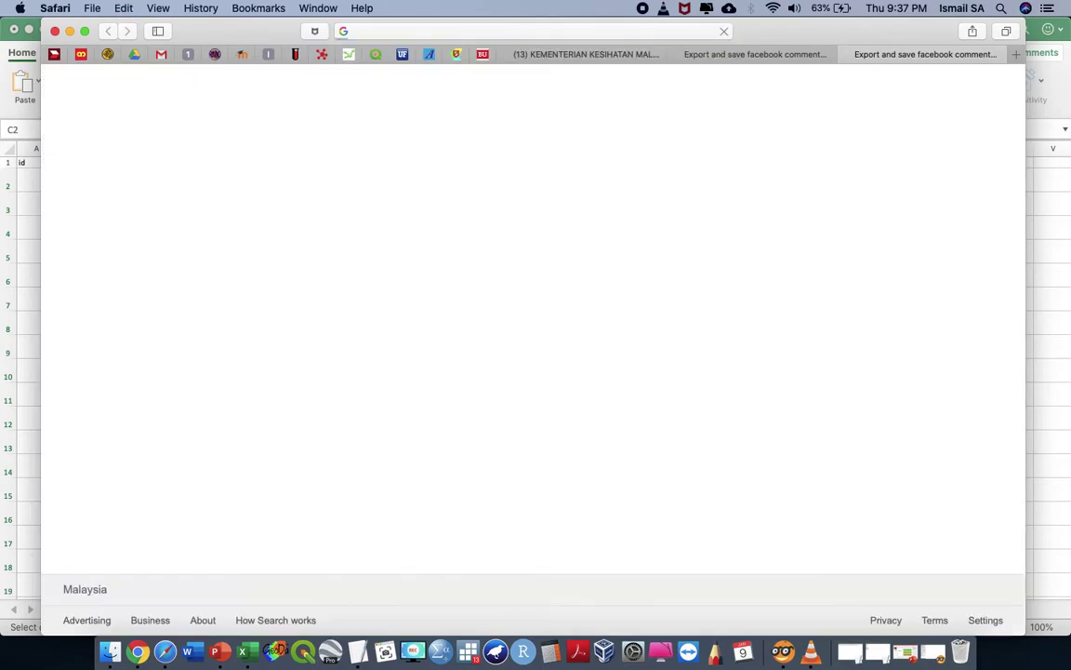
click(958, 87)
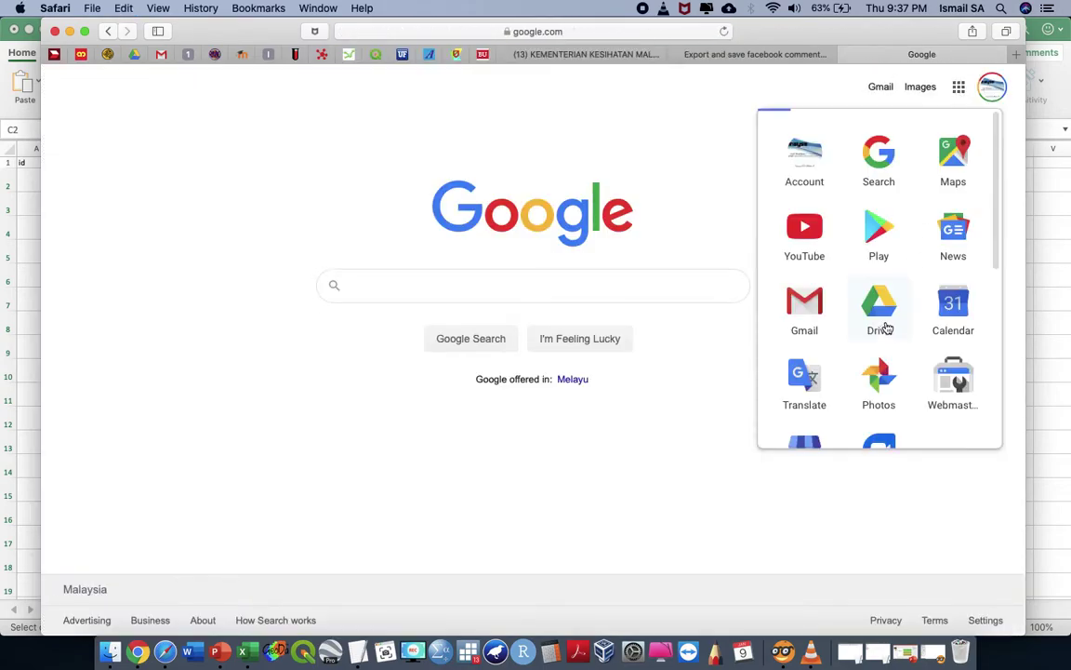
click(879, 283)
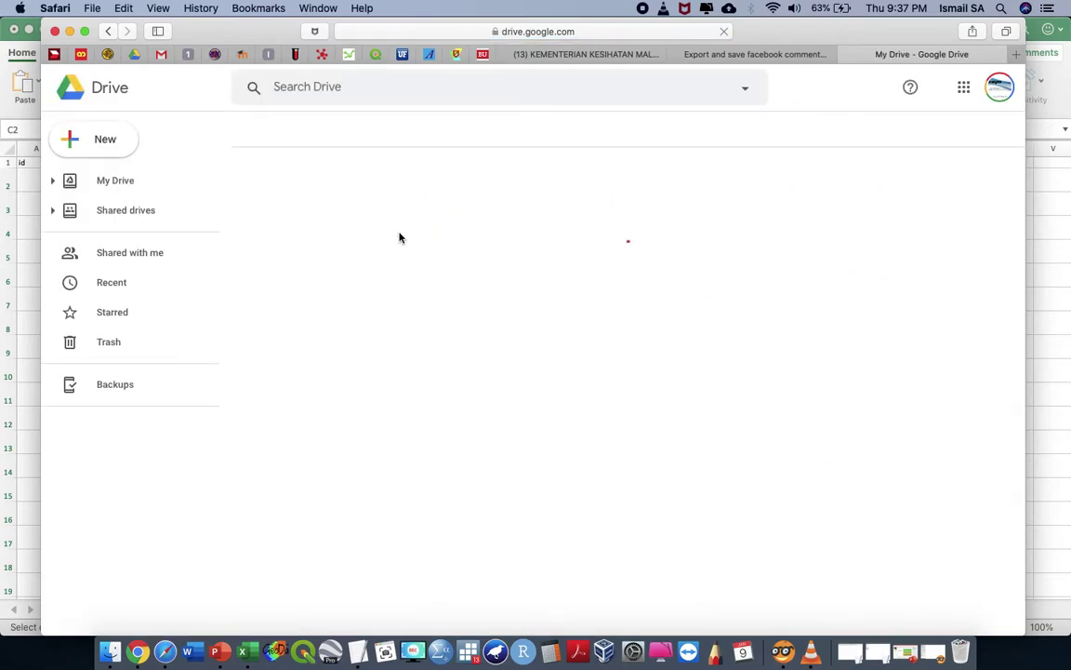
- Remove the existing Untitled spreadsheet created today from Google Drive
click(340, 274)
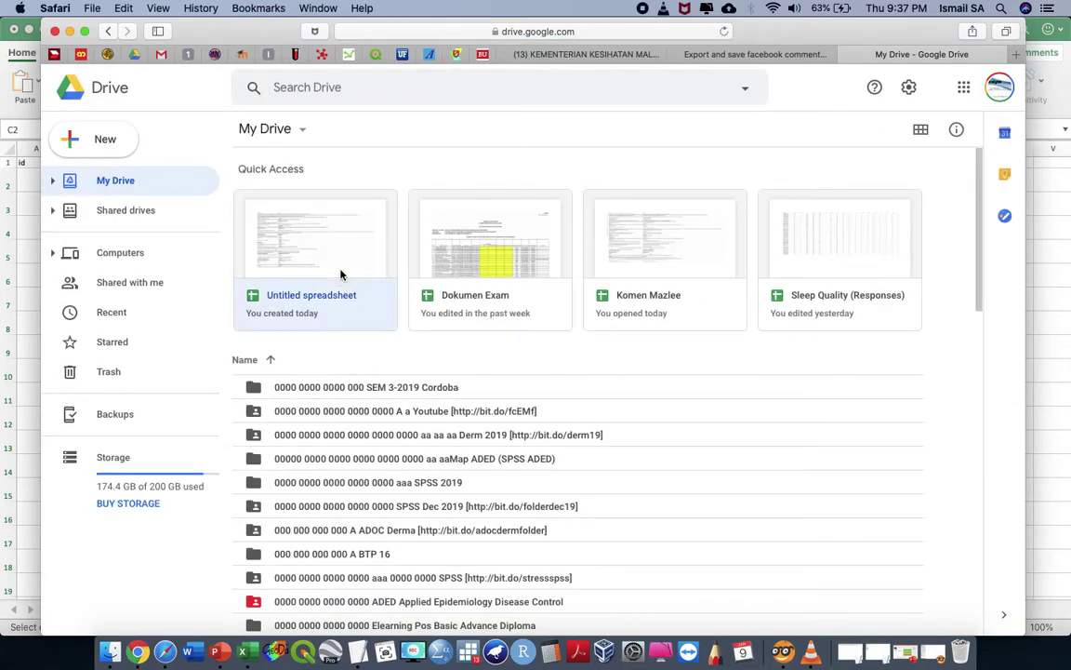
right_click(341, 274)
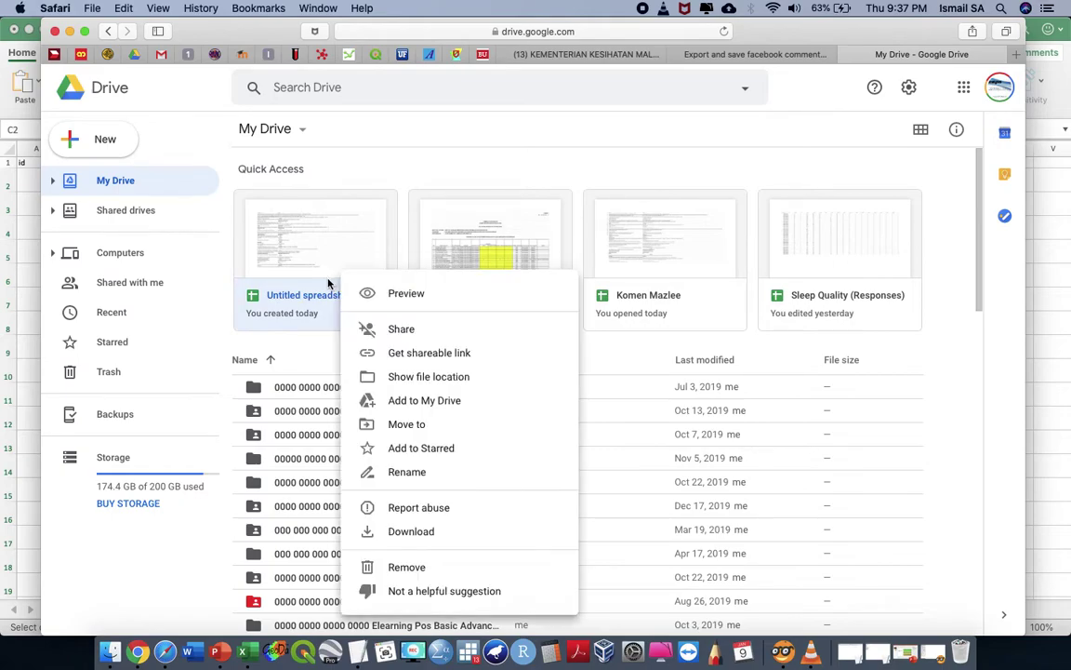
click(407, 566)
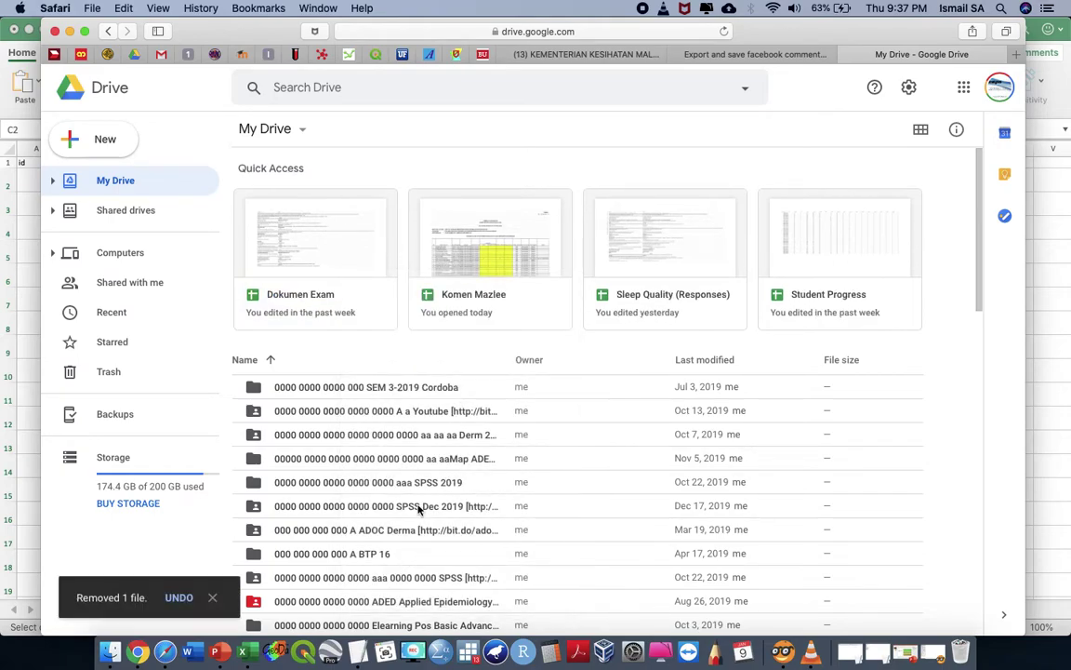
- Create a blank Google Sheets spreadsheet with the headings malay in A1 and english in B1
click(125, 144)
click(119, 266)
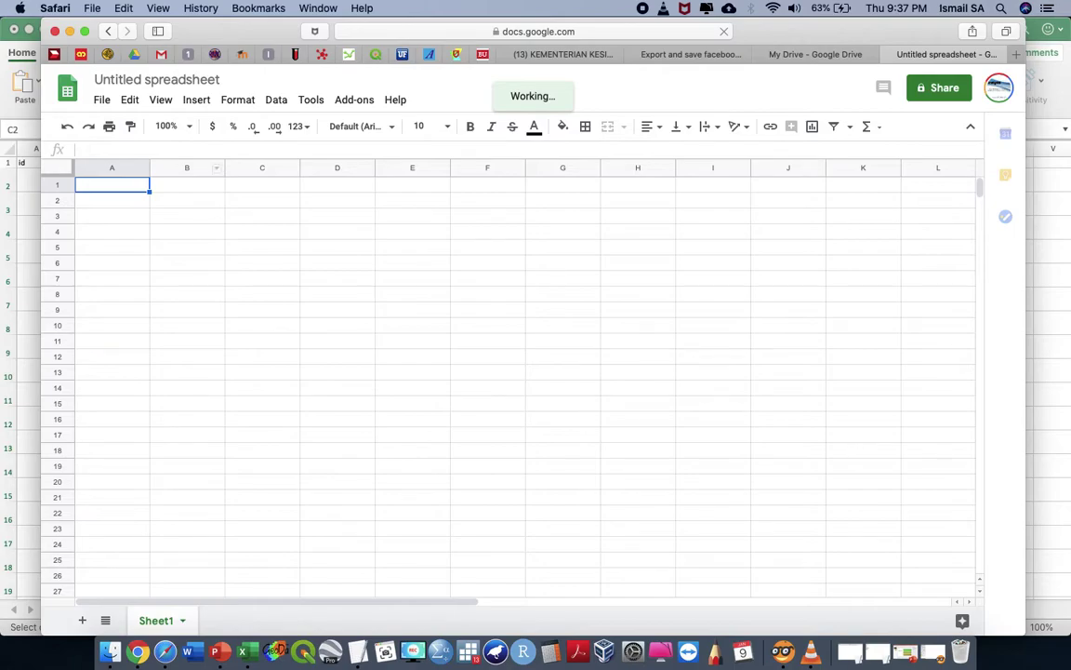
text(malay)
key(Tab)
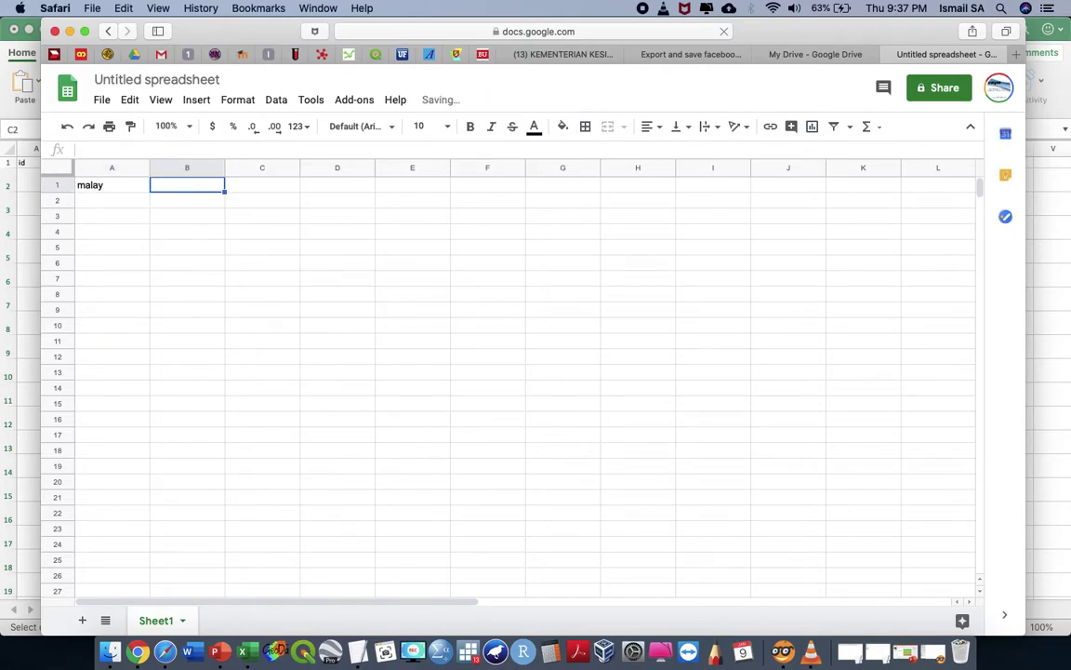
text(english)
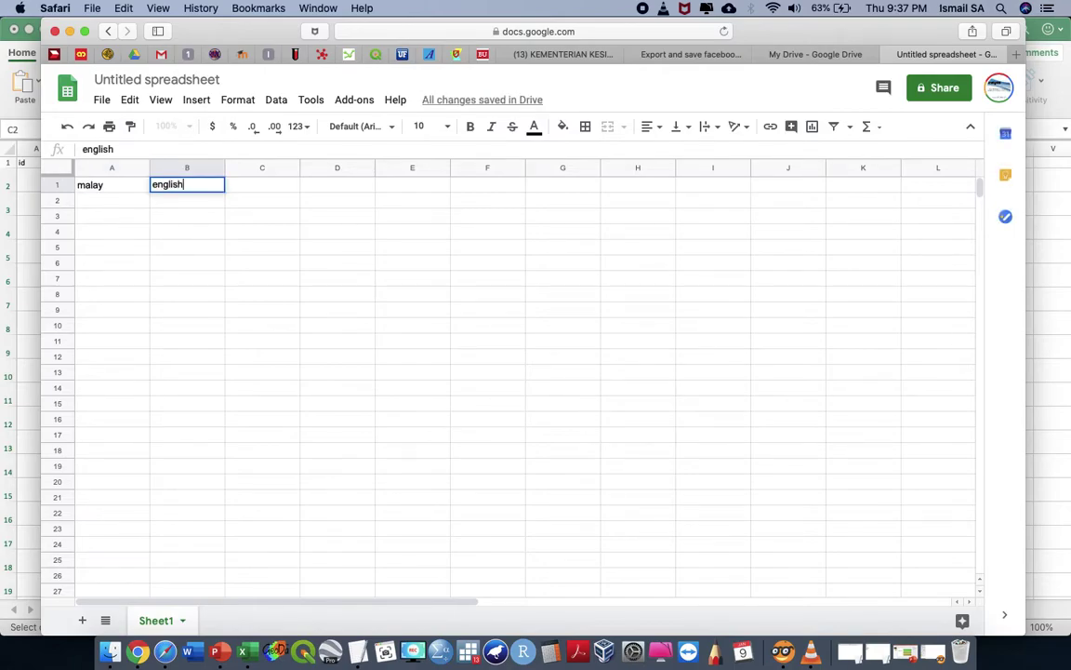
- Paste the copied comments into the malay column from cell A2 and widen column A
click(102, 208)
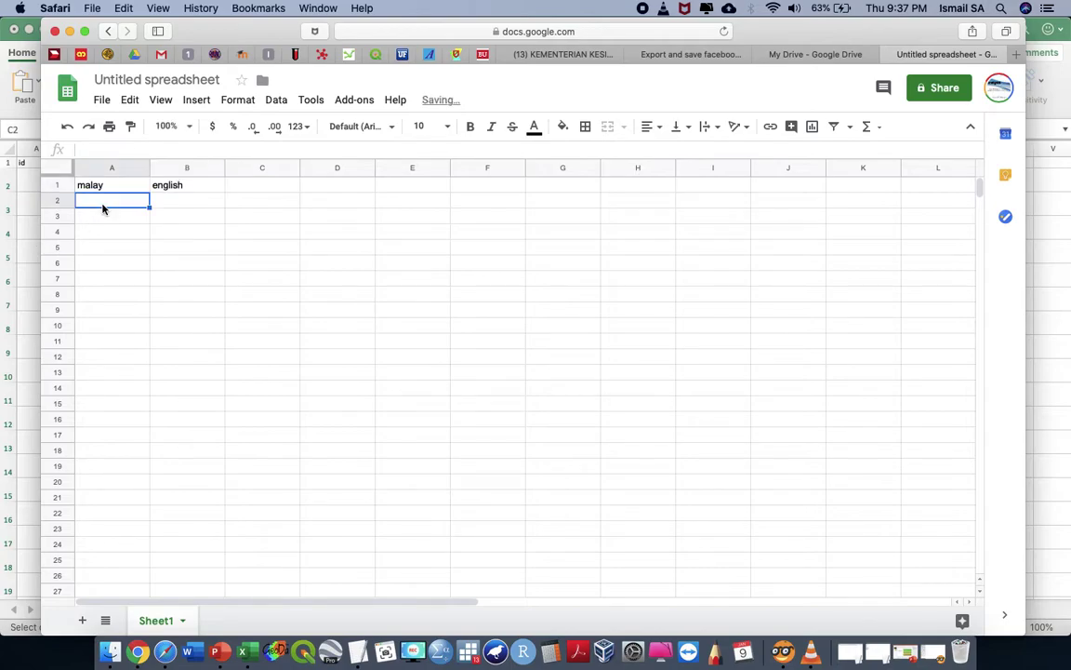
key(super+v)
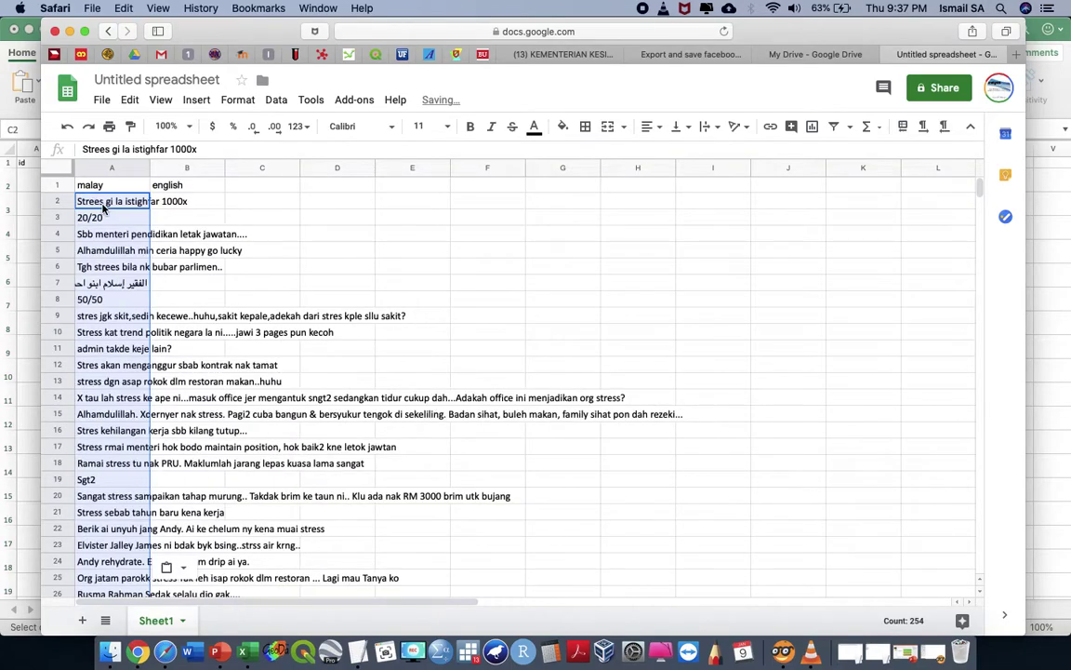
drag(148, 167, 282, 162)
- Enter the formula =GOOGLETRANSLATE(A2,"ms","en") in cell B2 to translate the first comment from Malay to English
click(328, 201)
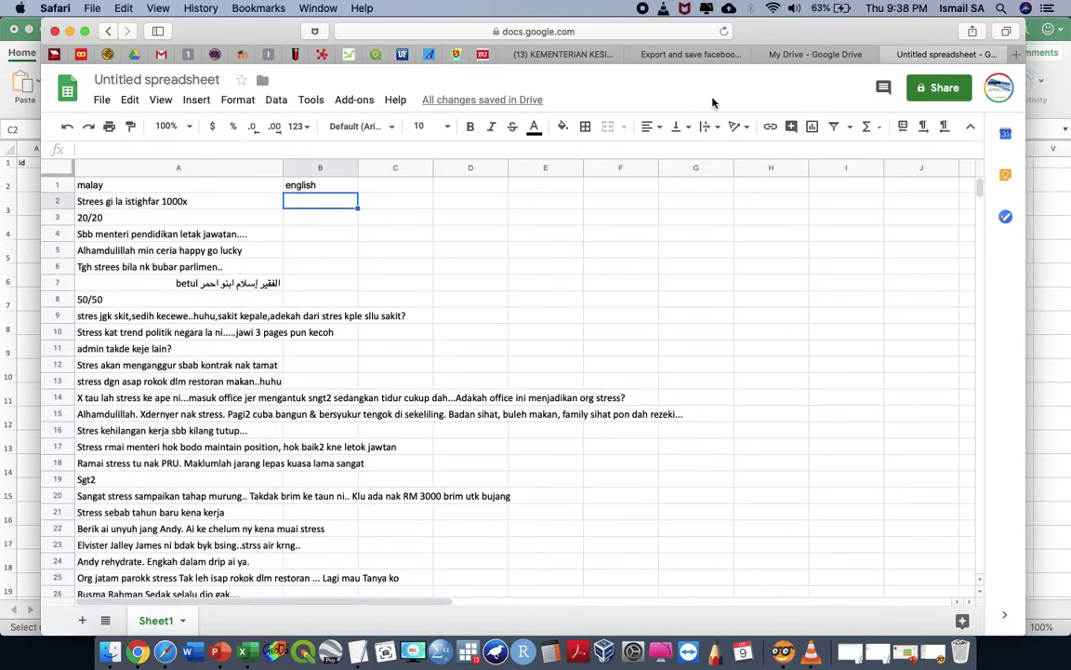
text(=)
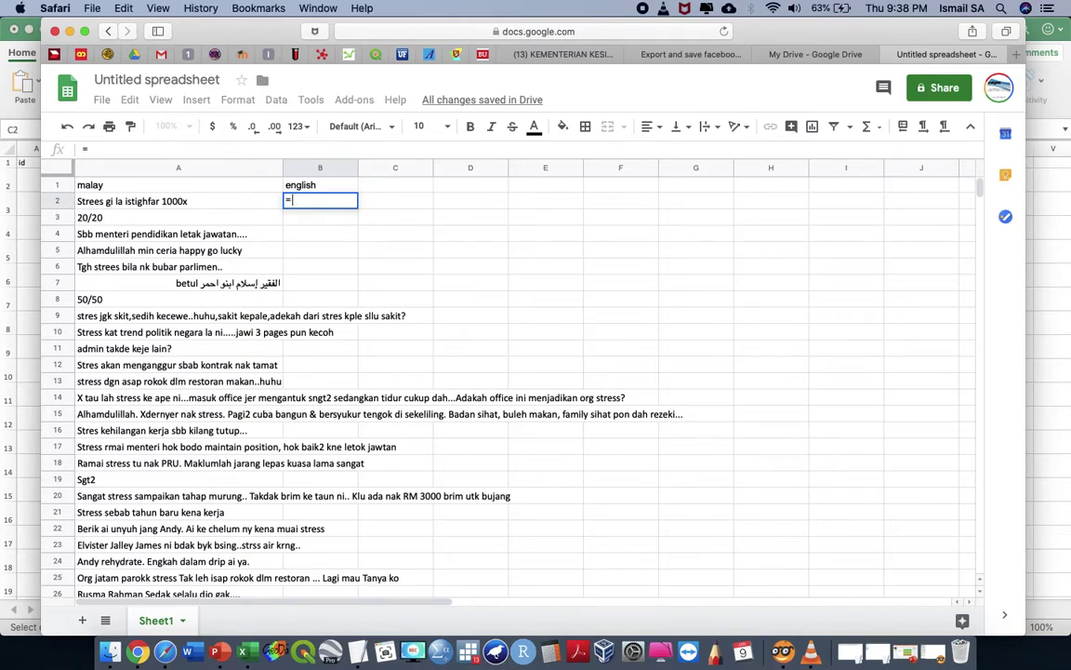
text(goo)
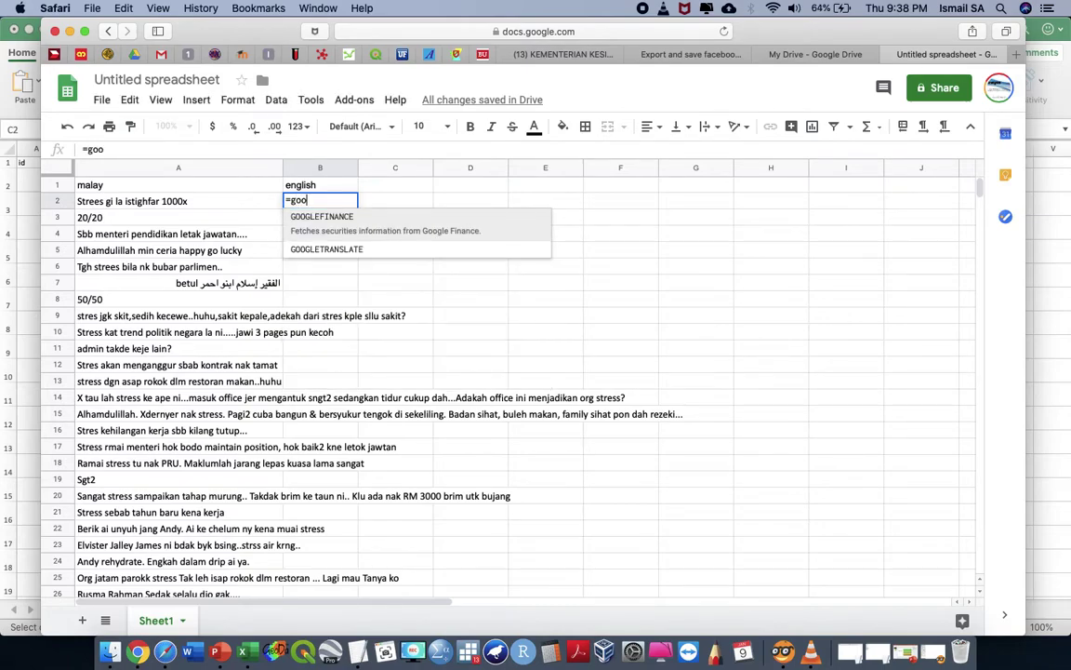
click(363, 244)
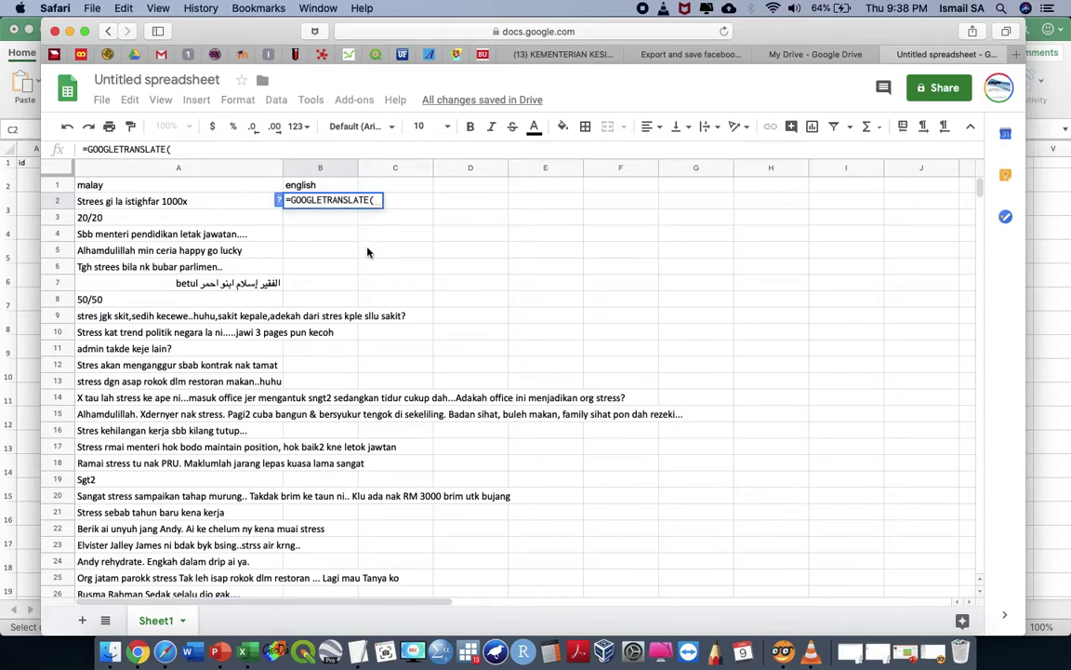
click(229, 206)
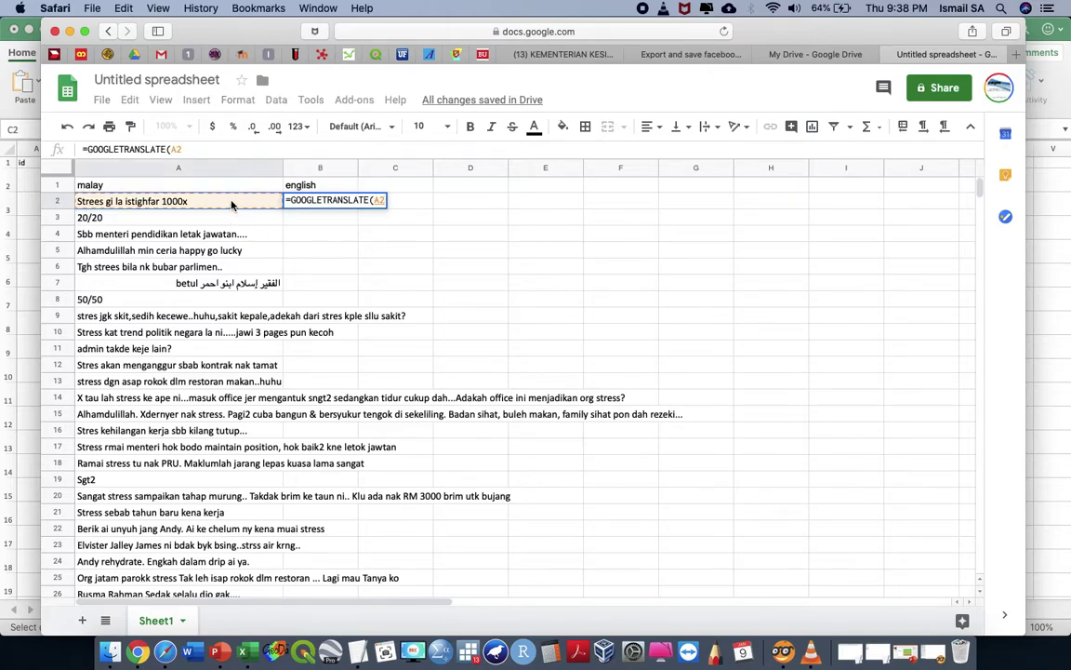
text(,")
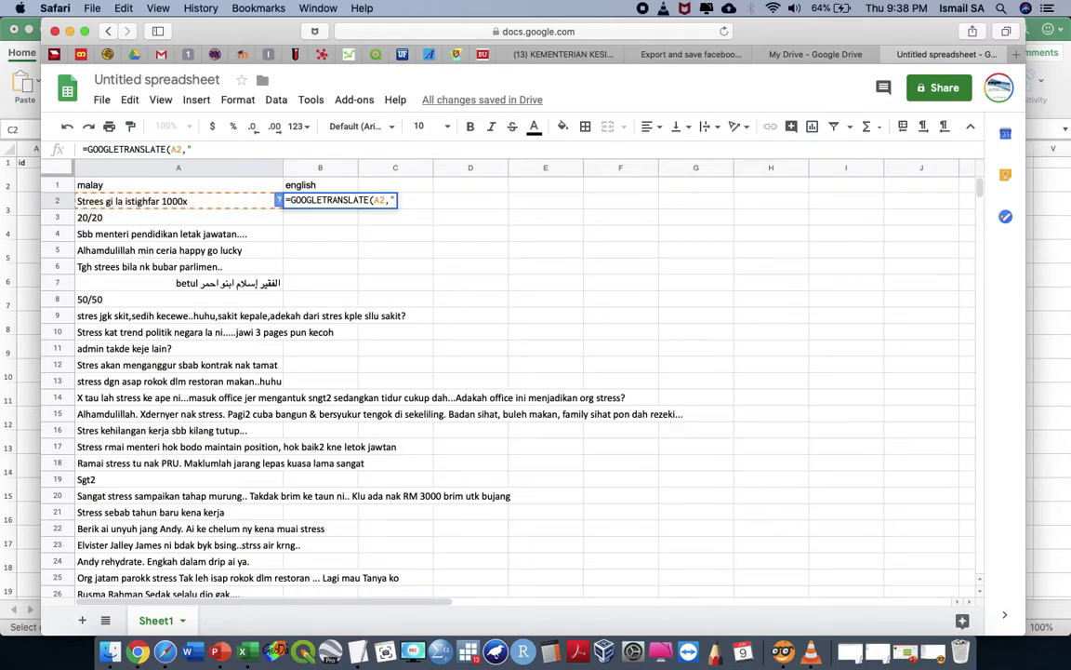
text(ms")
text(,)
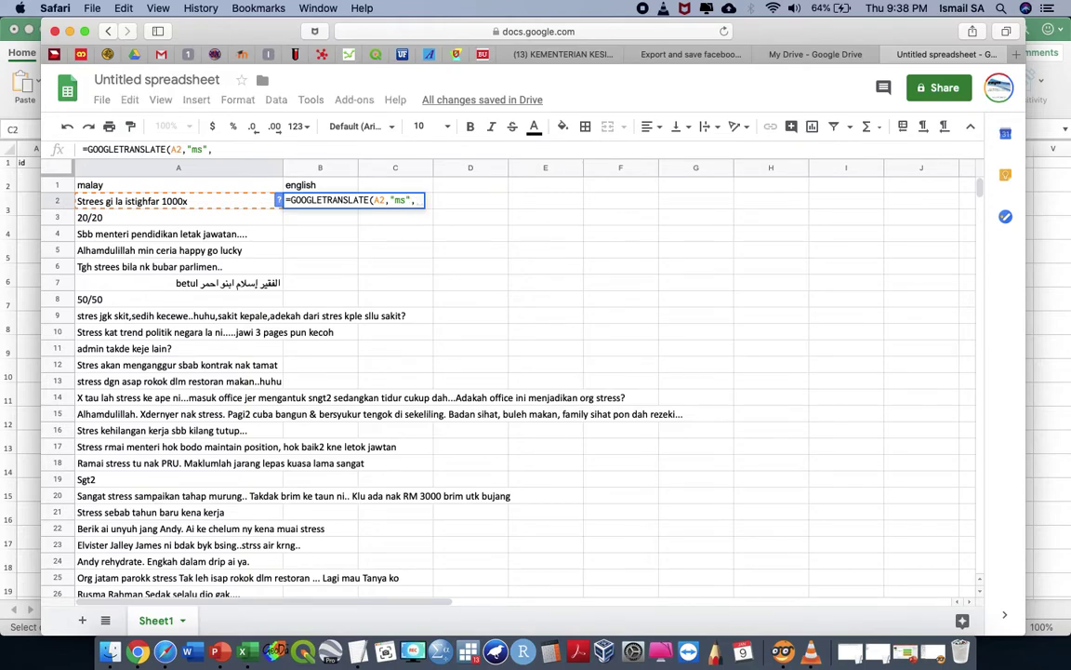
text("en")
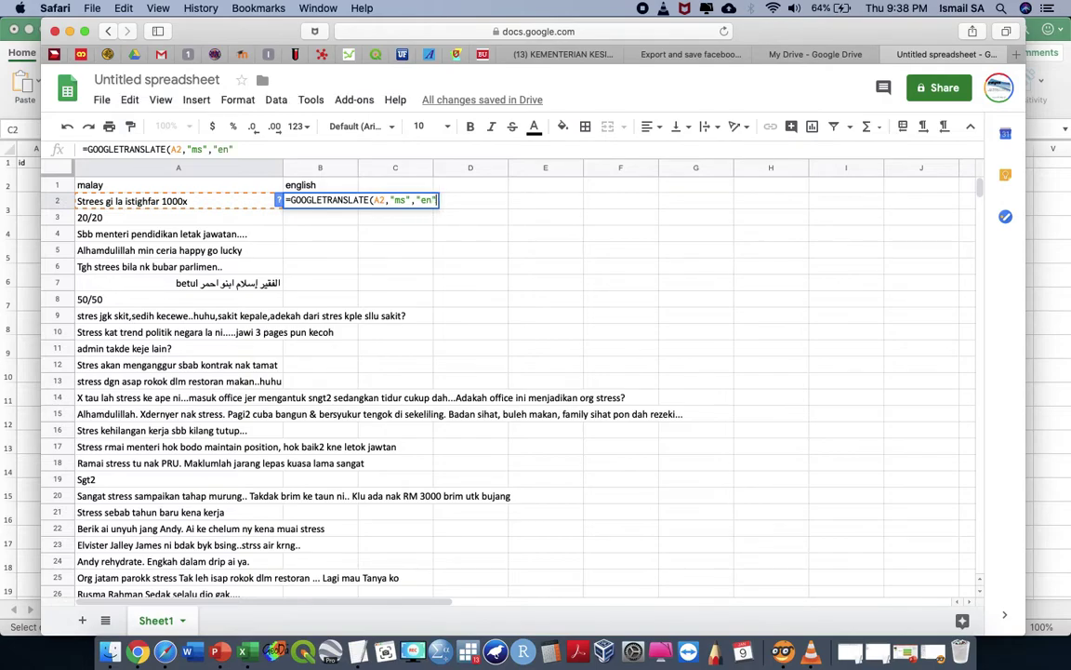
text())
key(Return)
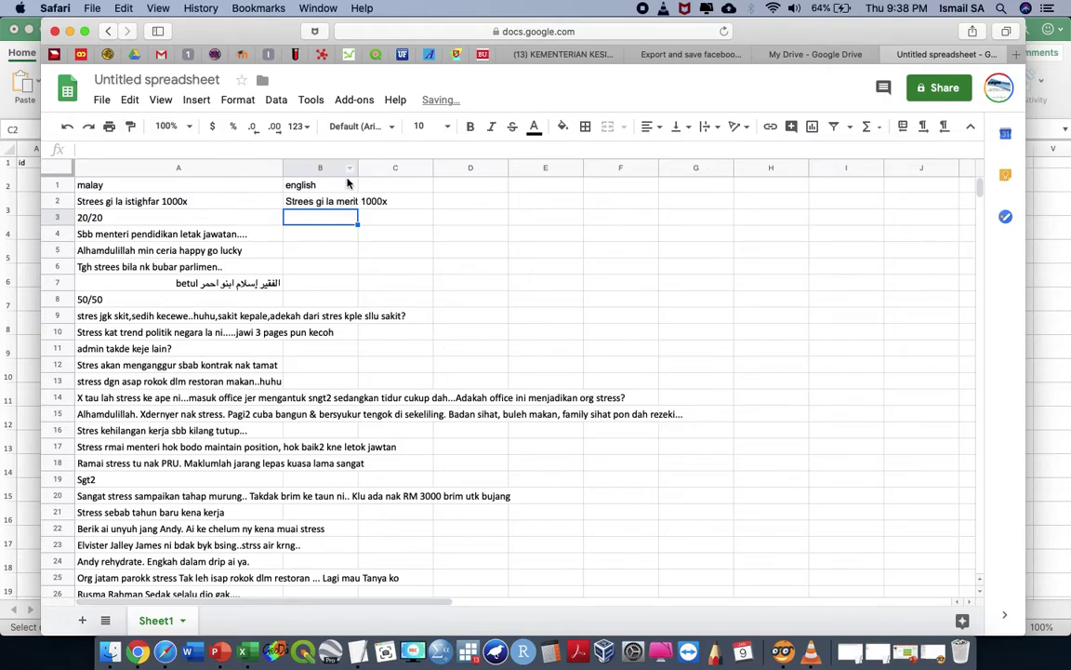
- Widen column B to fit the first translation and fill the B2 formula down to B257
key(Up)
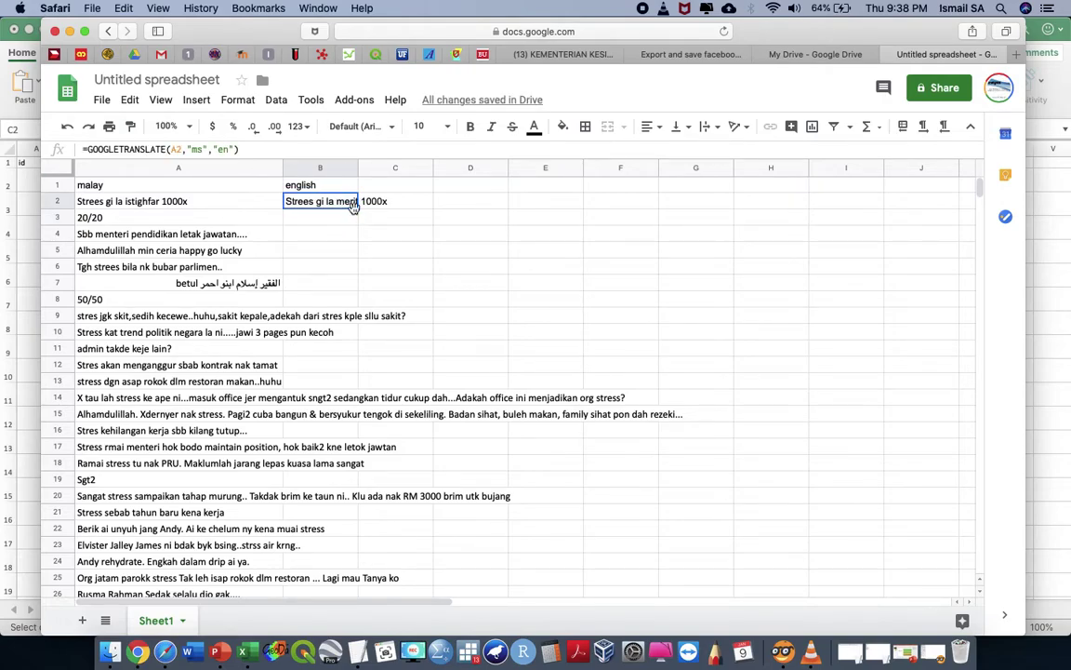
drag(358, 170, 340, 632)
scroll(339, 631, down, 20)
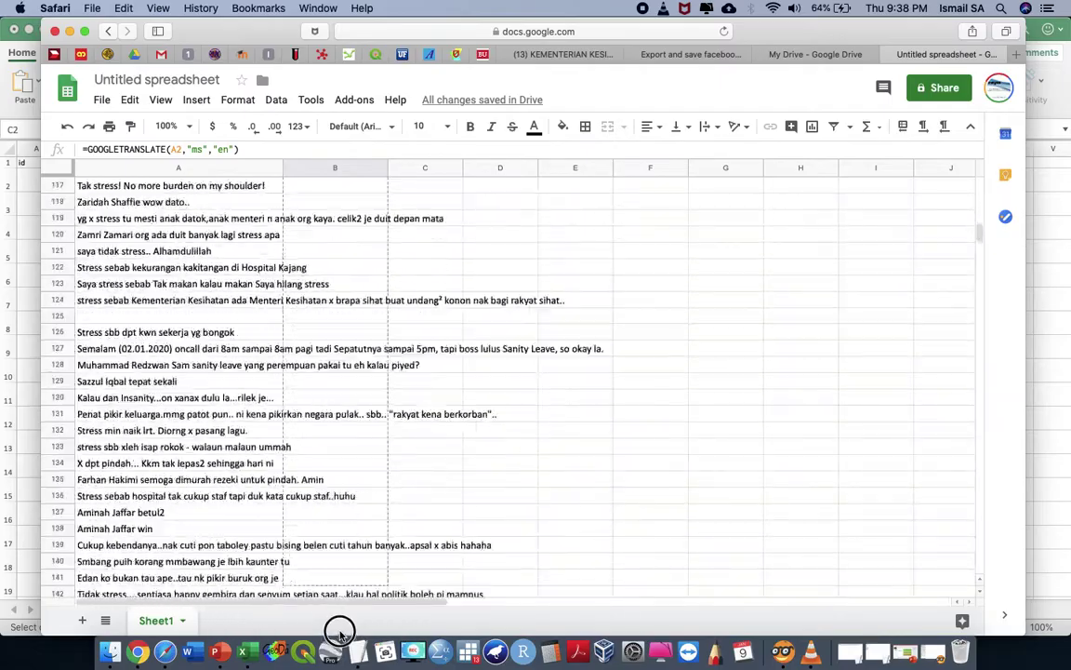
scroll(337, 662, down, 20)
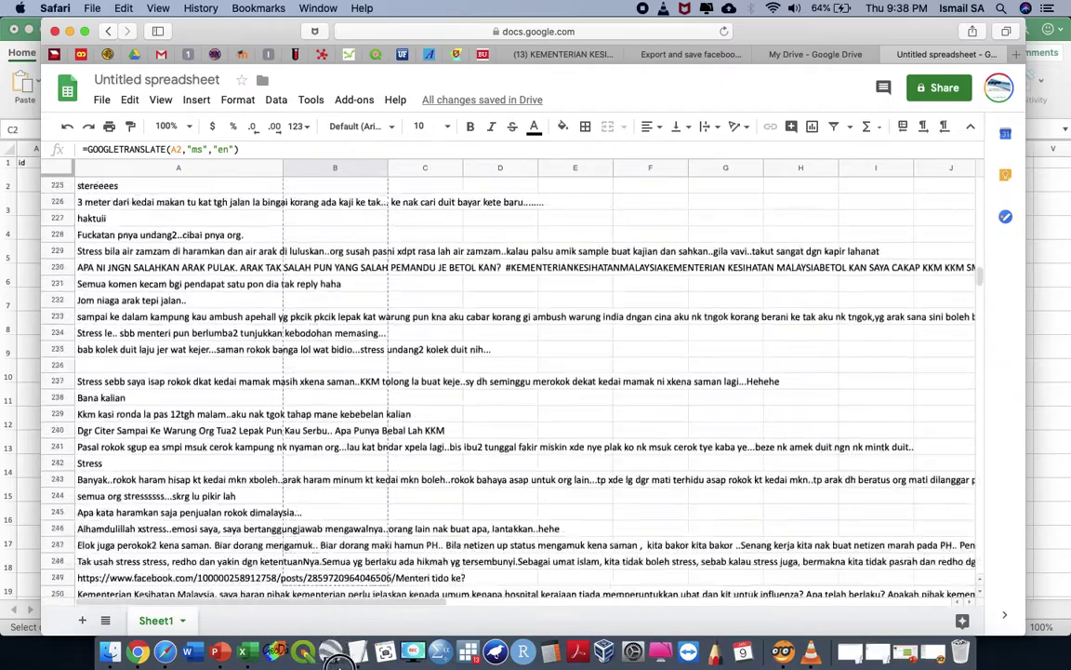
drag(363, 158, 353, 262)
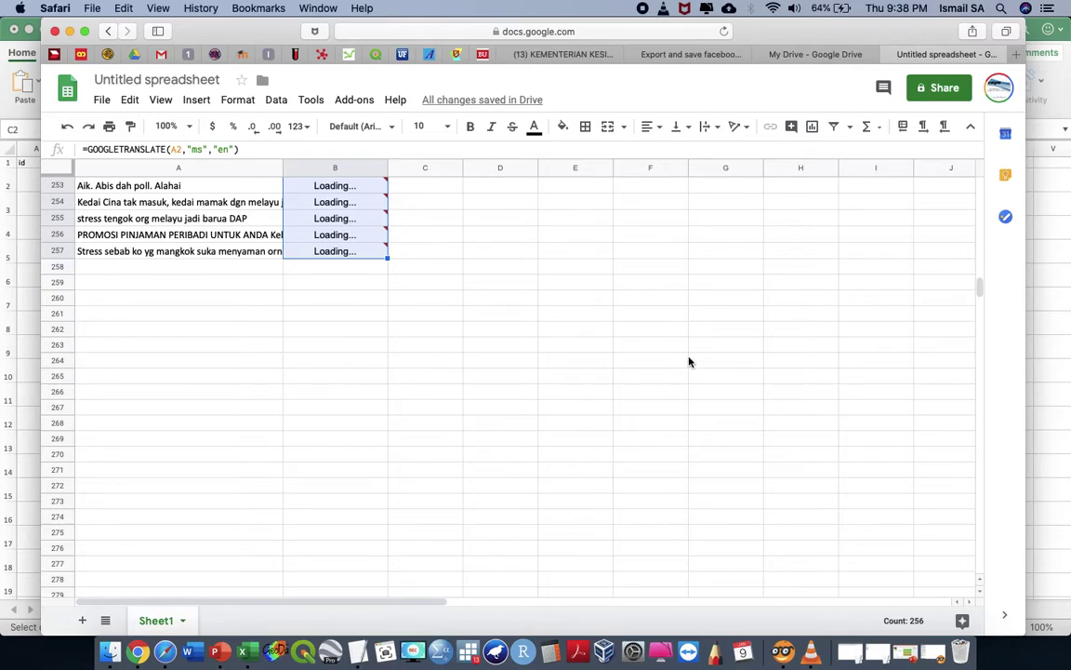
drag(980, 288, 980, 181)
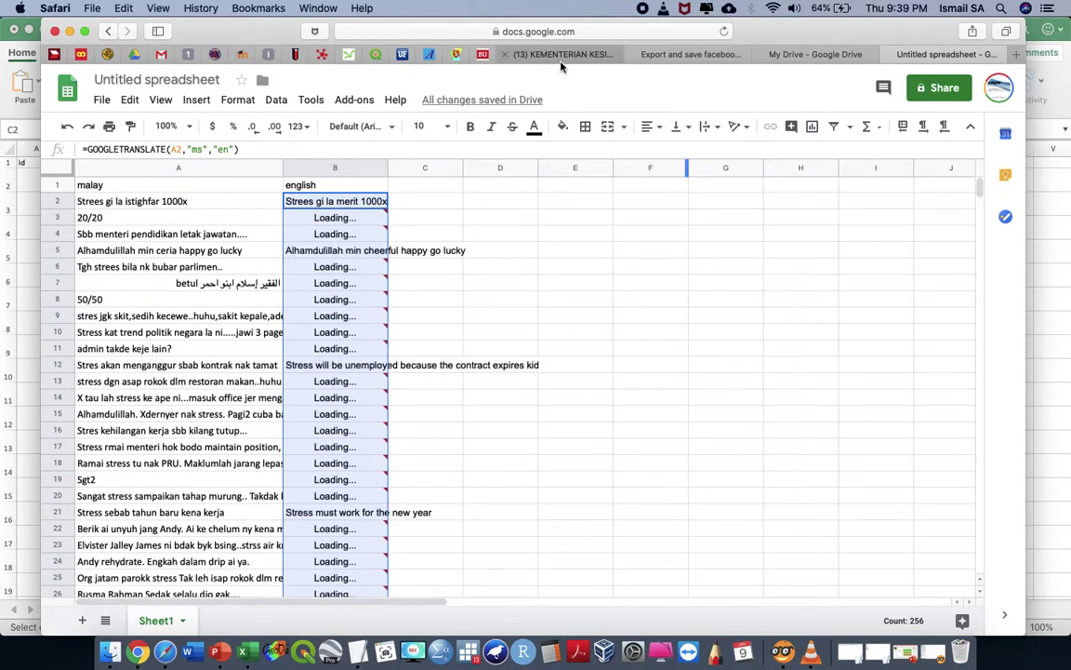
- Examine the health ministry's Facebook post on cigarettes, shisha and vape with its comment and share counts, and check the spreadsheet's translation progress
click(561, 55)
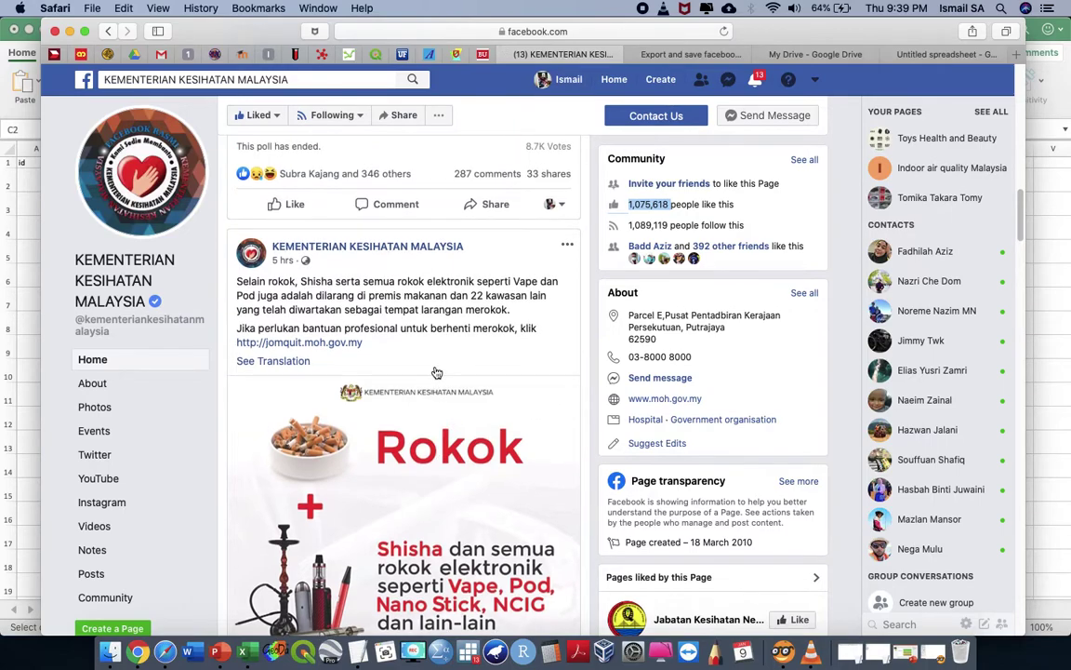
scroll(436, 372, down, 3)
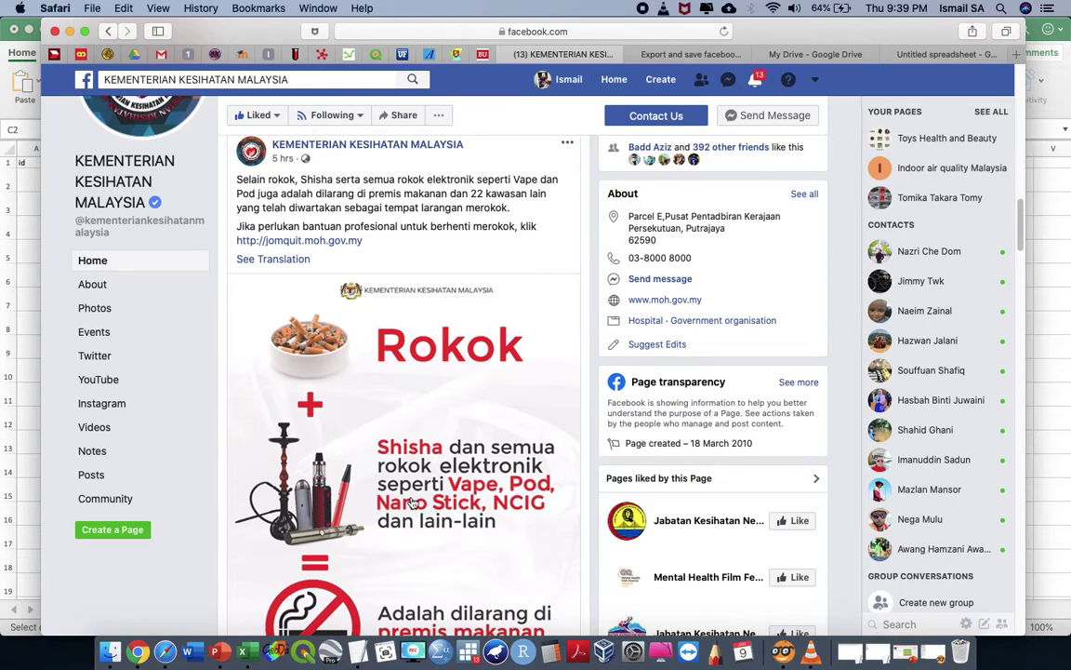
scroll(411, 502, up, 2)
scroll(410, 502, down, 6)
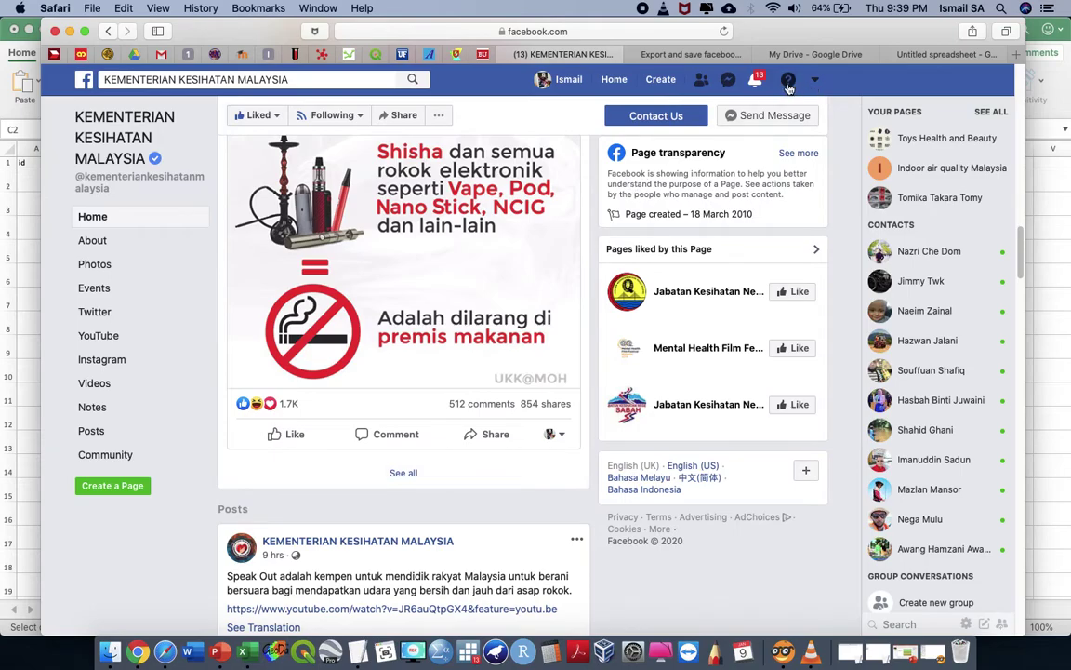
click(944, 54)
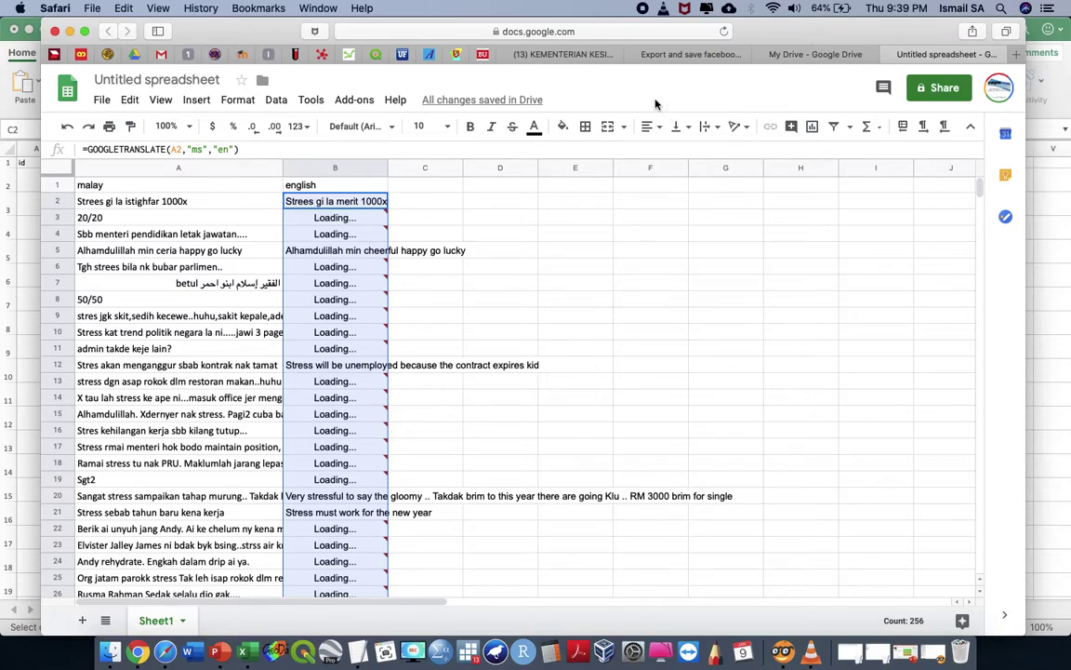
click(523, 54)
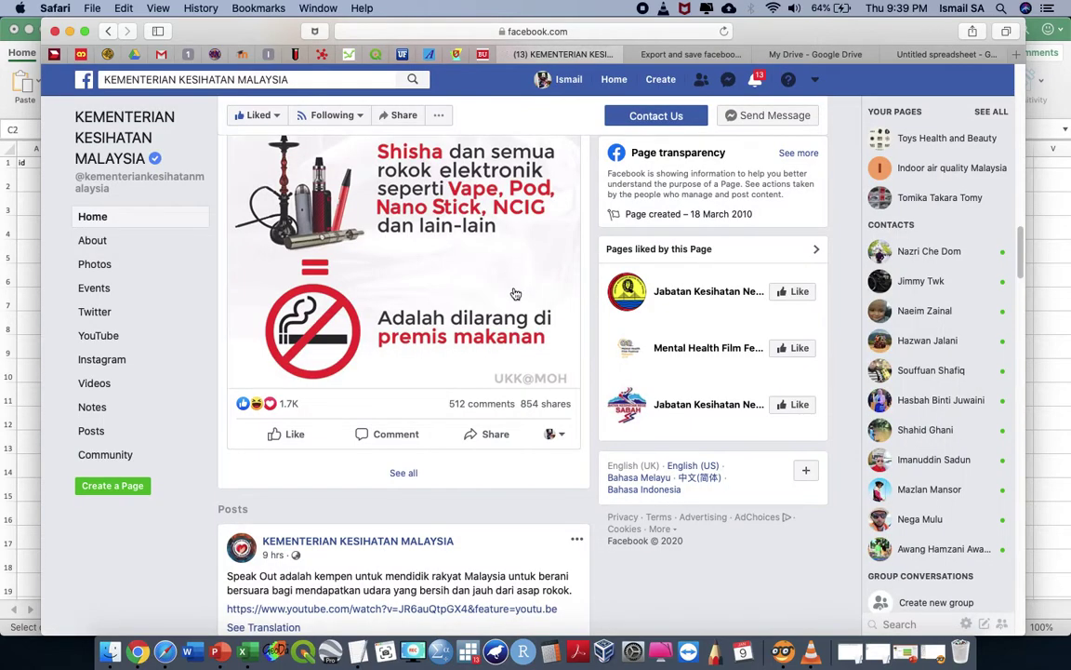
mouse_move(491, 415)
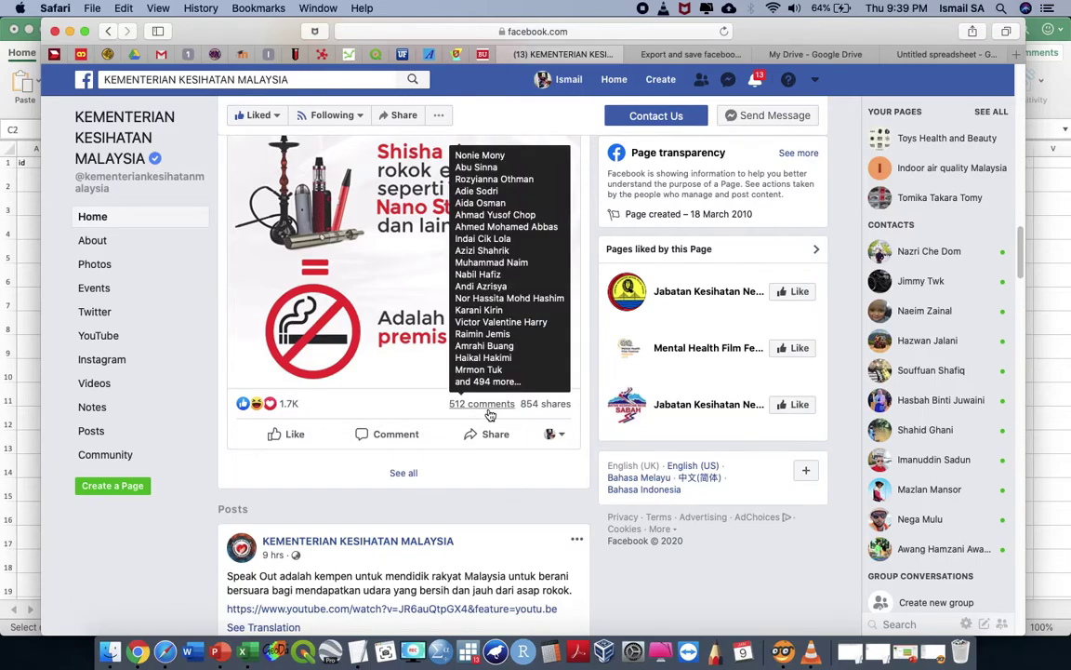
mouse_move(537, 412)
scroll(460, 345, up, 3)
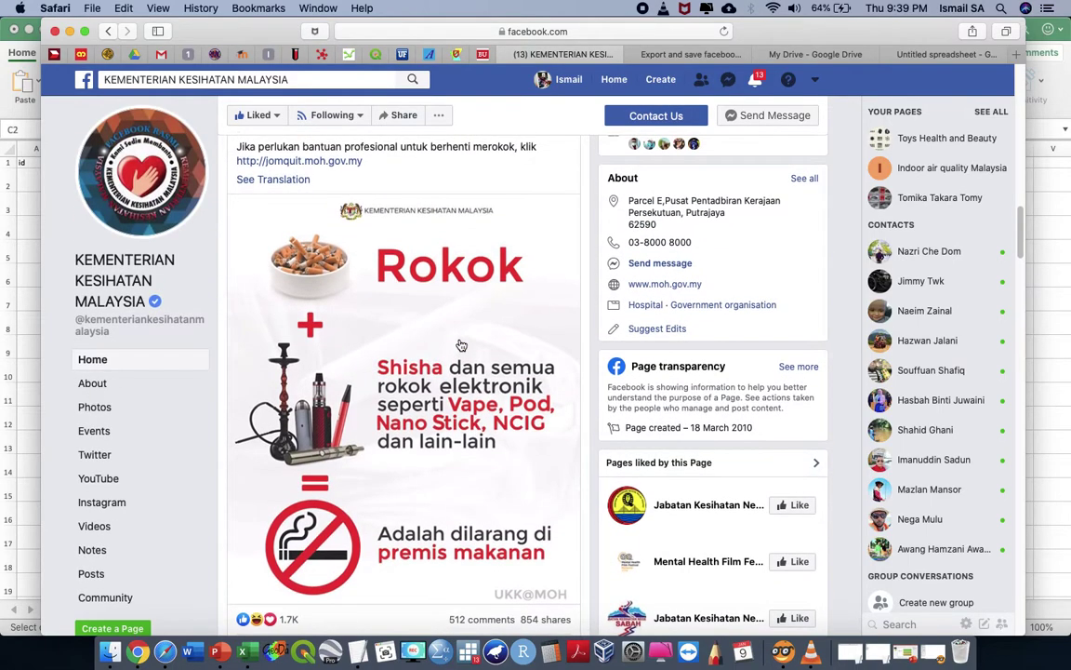
- Check who reacted to the health ministry's cigarette post and review the progress of the English translations in the spreadsheet
scroll(459, 345, down, 2)
mouse_move(291, 441)
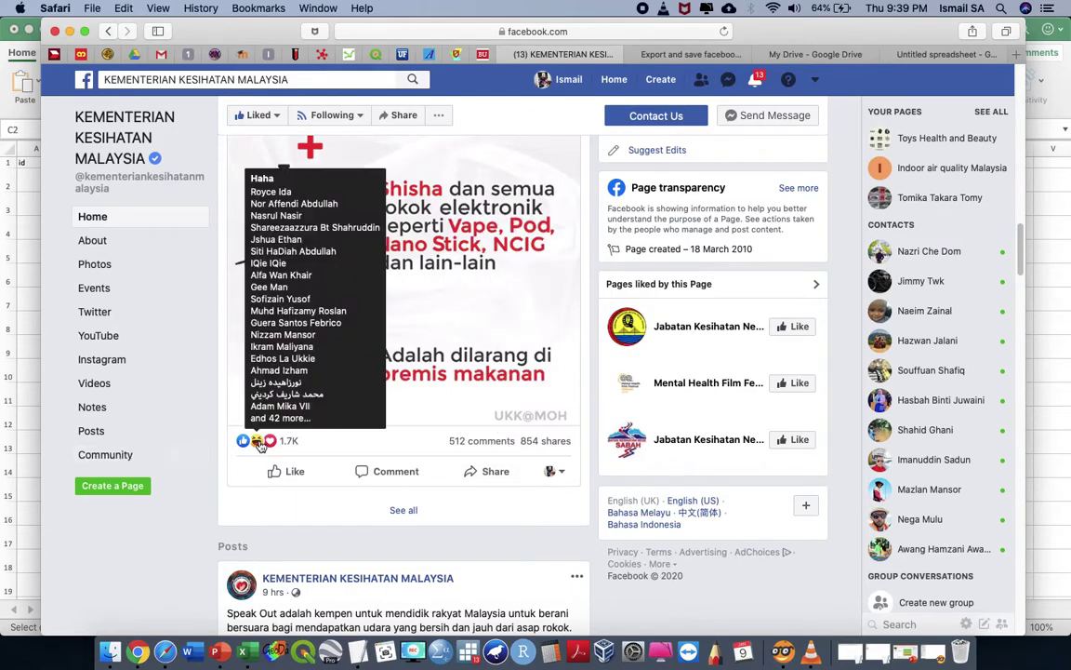
click(944, 54)
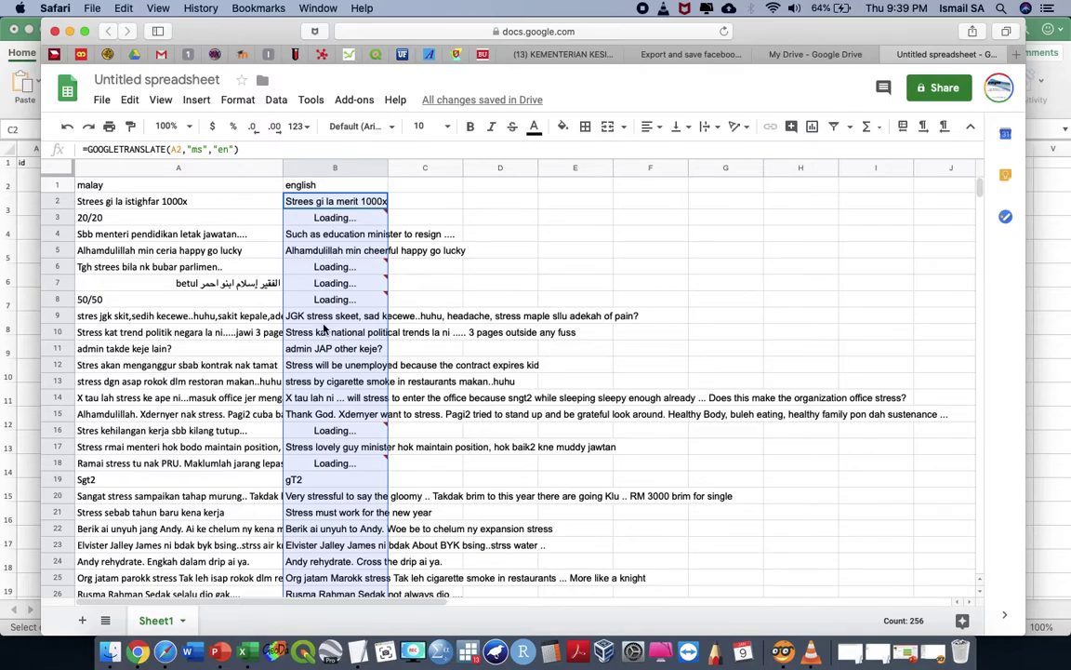
scroll(324, 328, down, 15)
scroll(324, 328, down, 12)
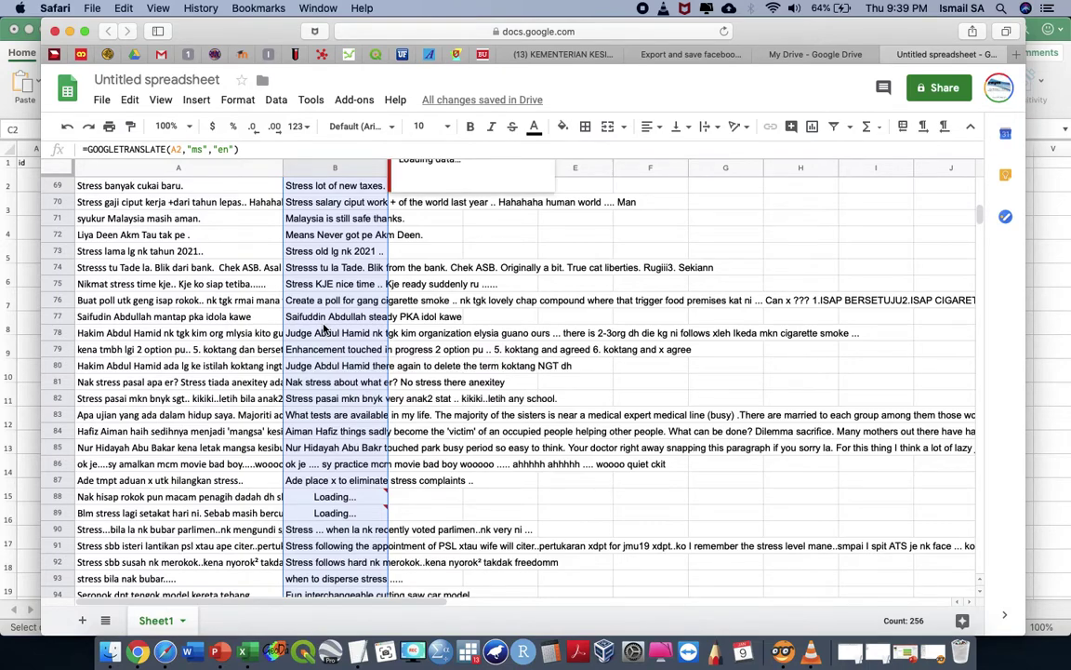
scroll(324, 328, up, 20)
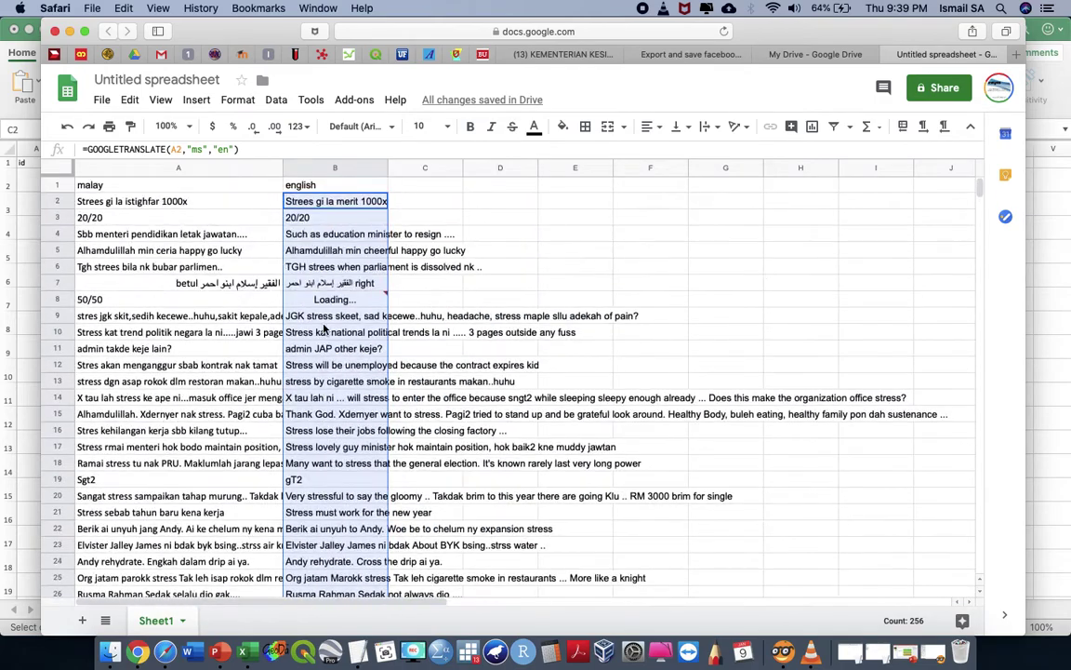
- Check the translated rows down the sheet and copy the English translations in B2:B257
right_click(344, 210)
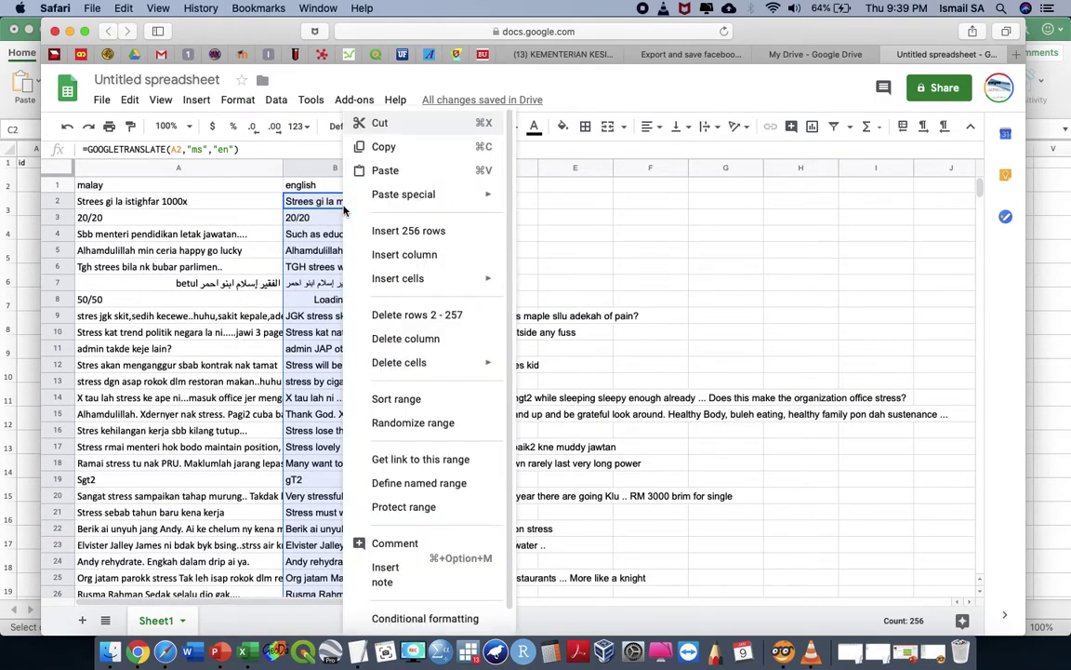
click(376, 147)
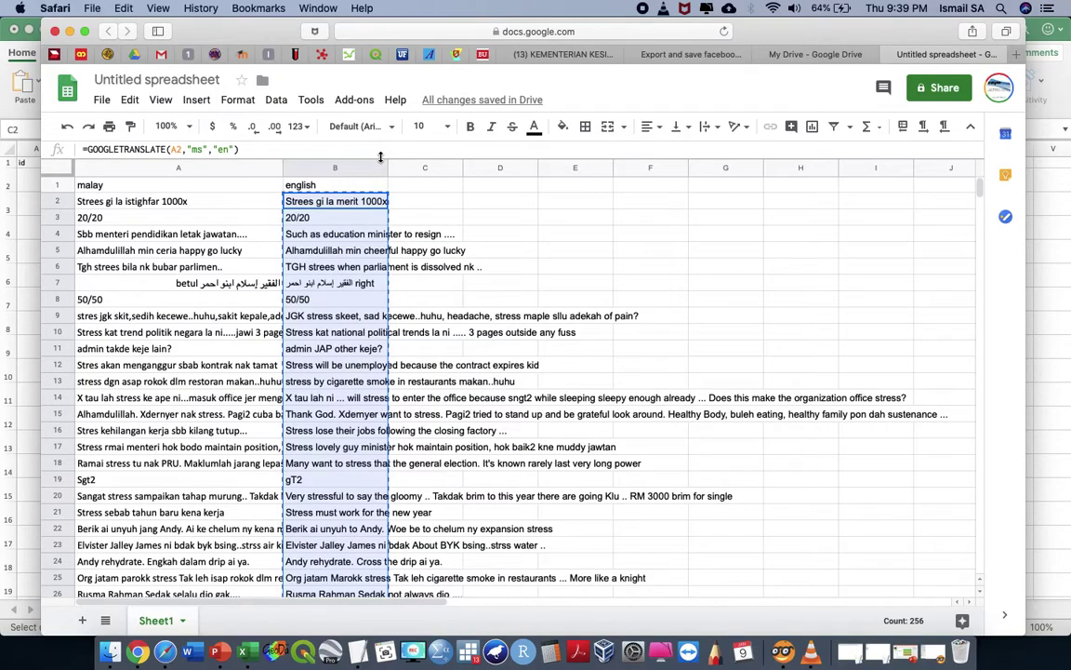
scroll(335, 326, down, 20)
scroll(368, 369, down, 20)
scroll(367, 369, down, 20)
scroll(367, 368, up, 20)
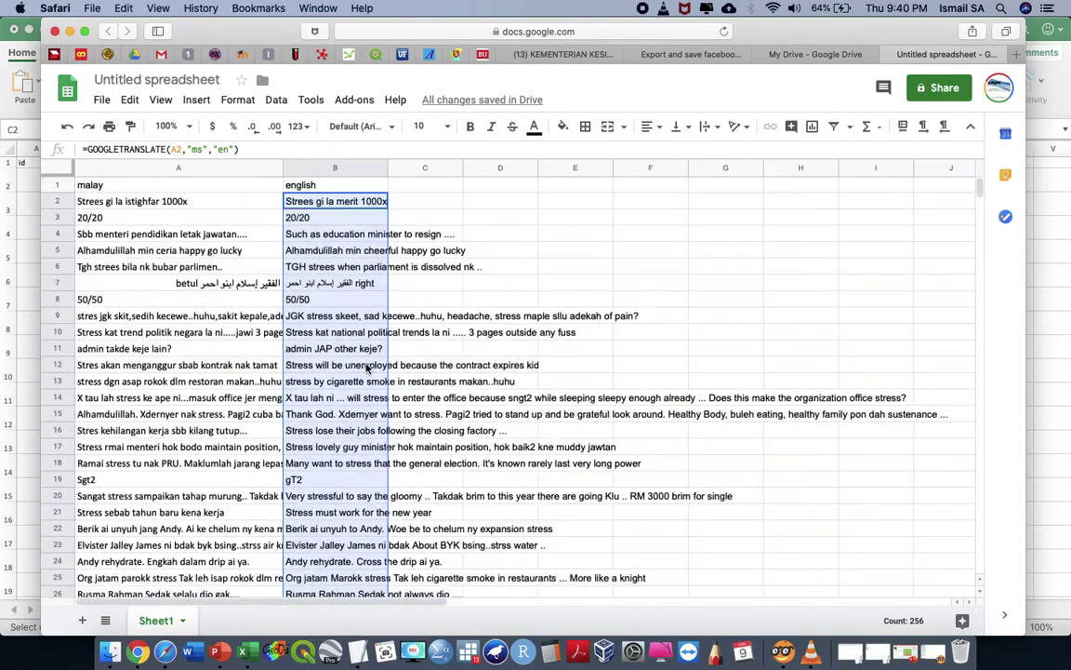
right_click(366, 308)
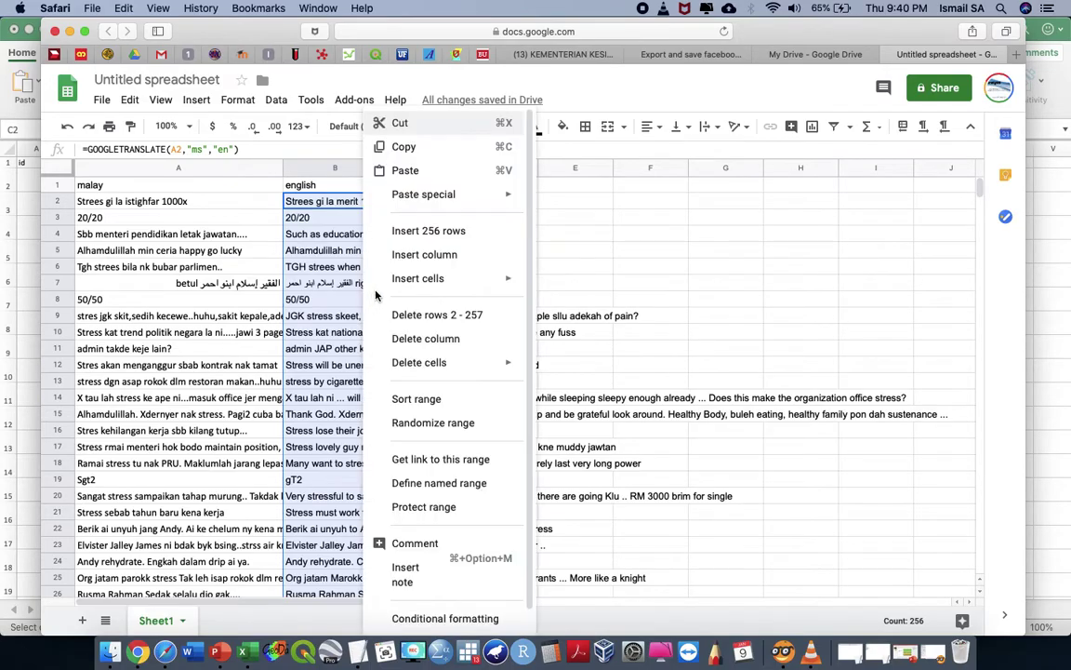
click(460, 150)
- Switch to the stress kkm workbook in Excel, paste the translations under the english header from cell E2, and save the workbook
key(ctrl+Up)
click(555, 195)
click(394, 183)
key(super+v)
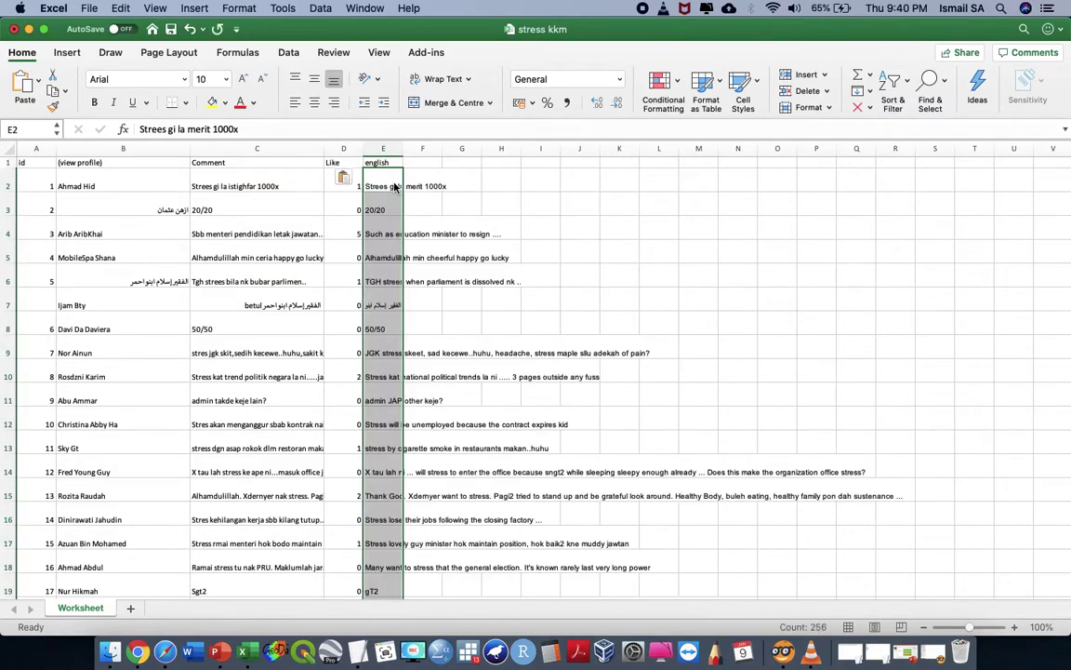
click(171, 30)
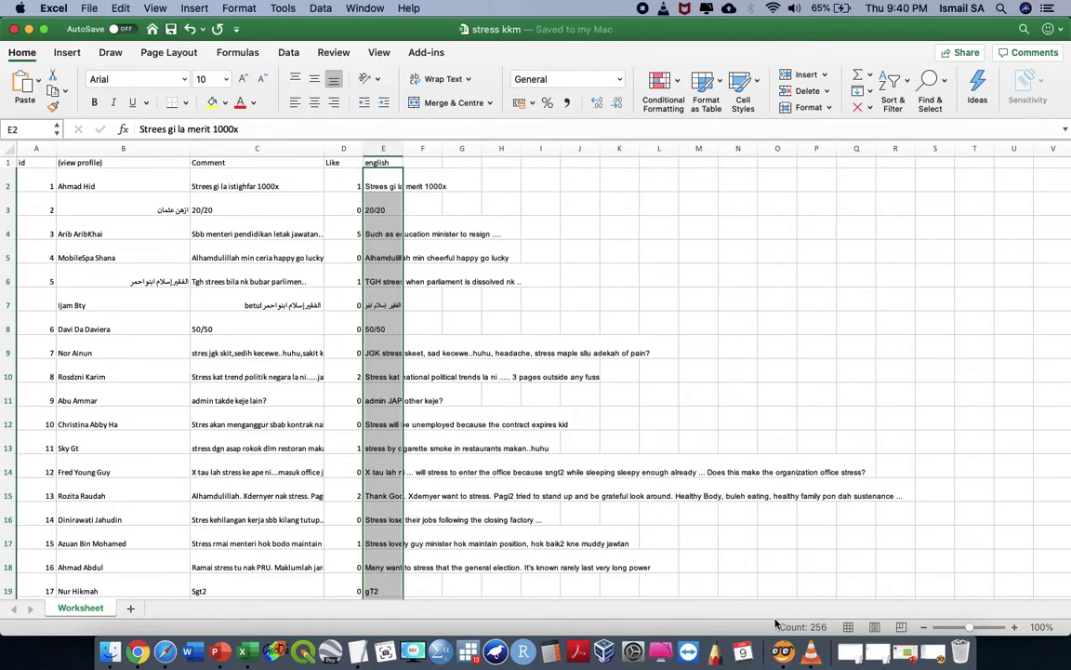
- Save a copy of the workbook as stress kkm on the Desktop in CSV UTF-8 (Comma-delimited) format
click(90, 9)
click(128, 121)
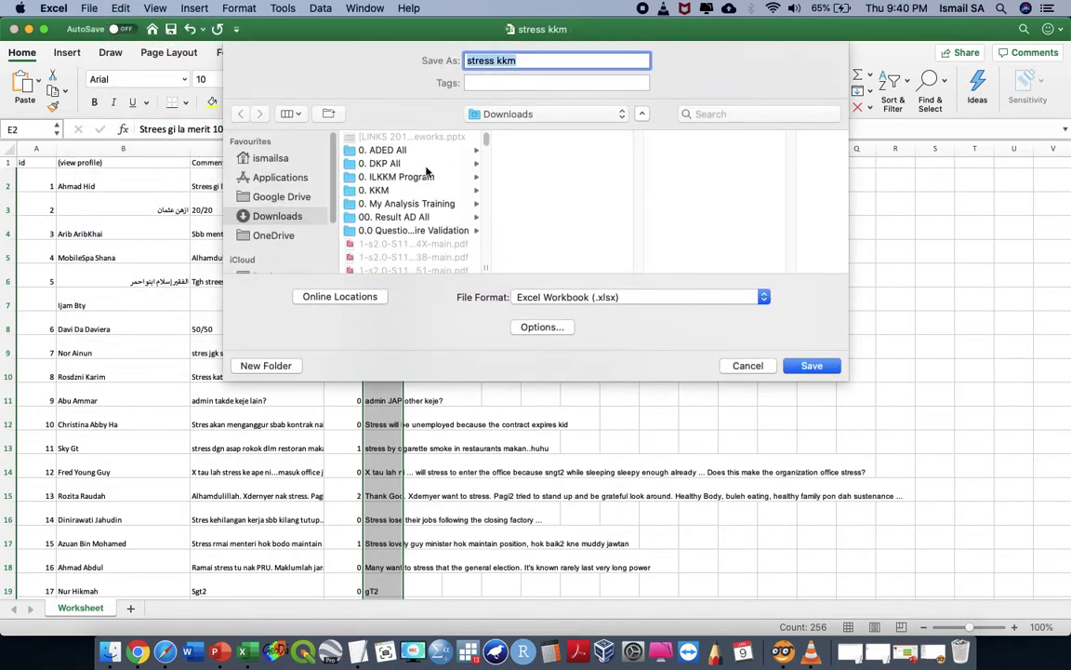
scroll(273, 186, down, 3)
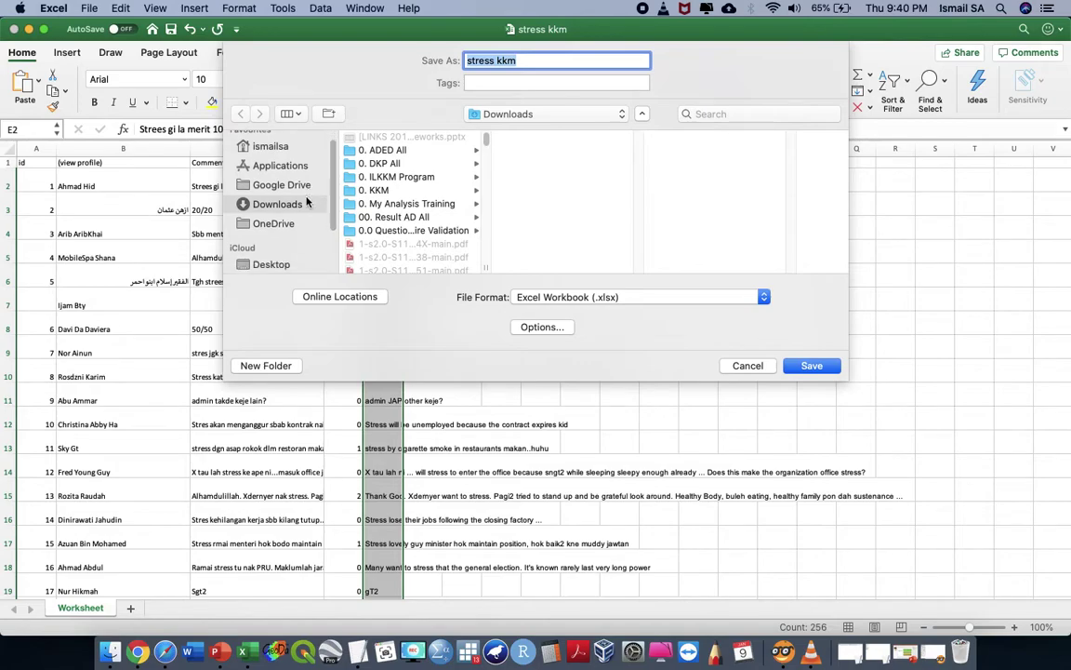
click(279, 204)
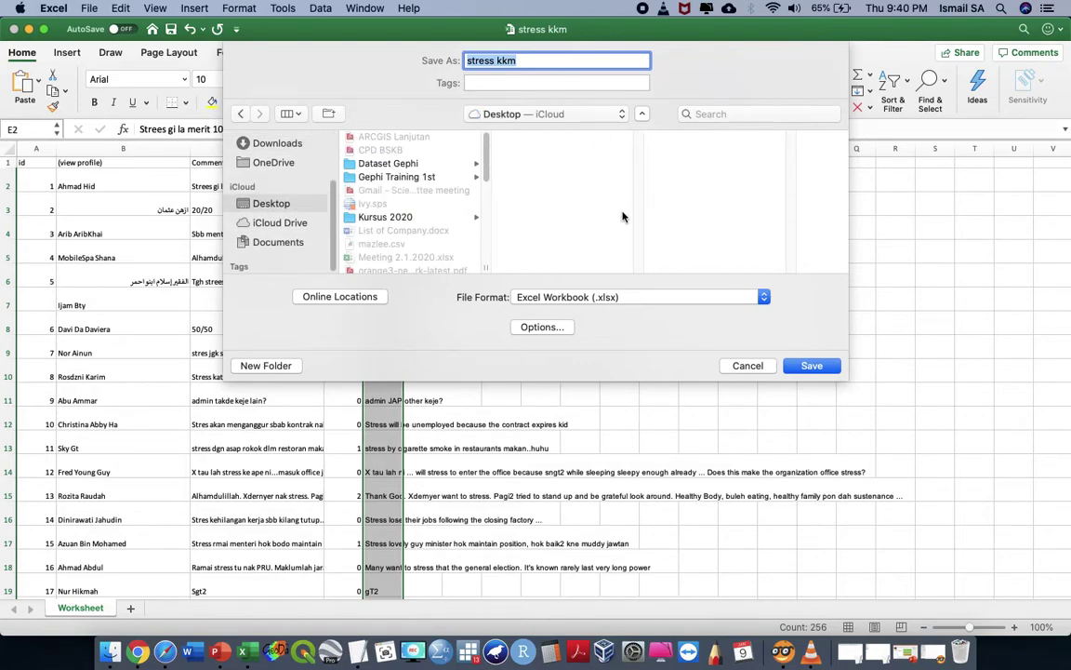
click(605, 296)
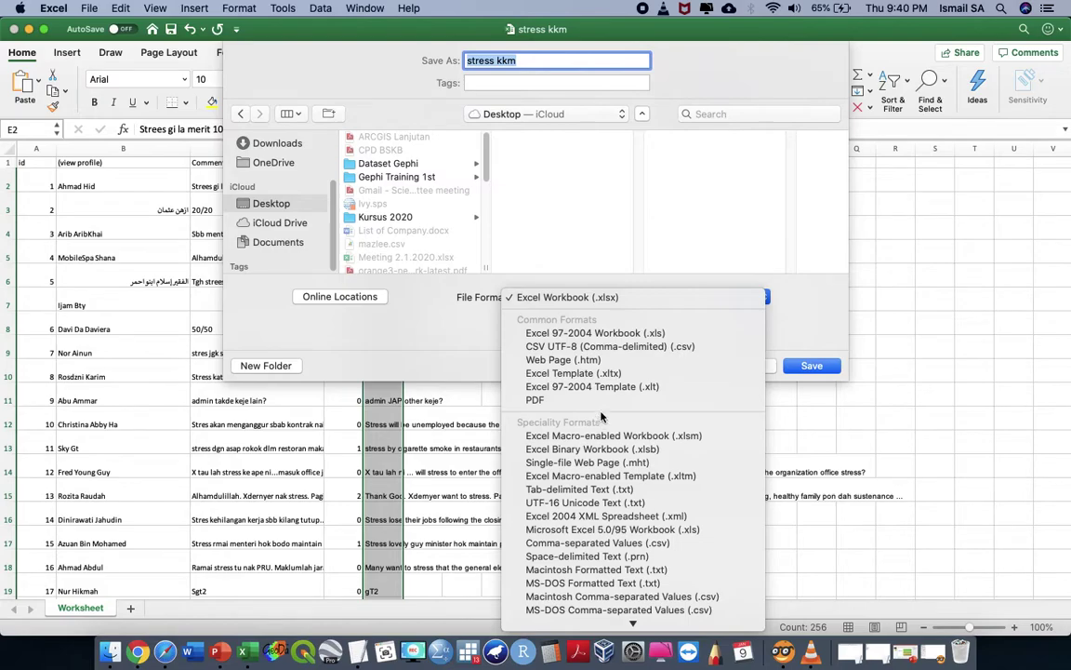
click(610, 346)
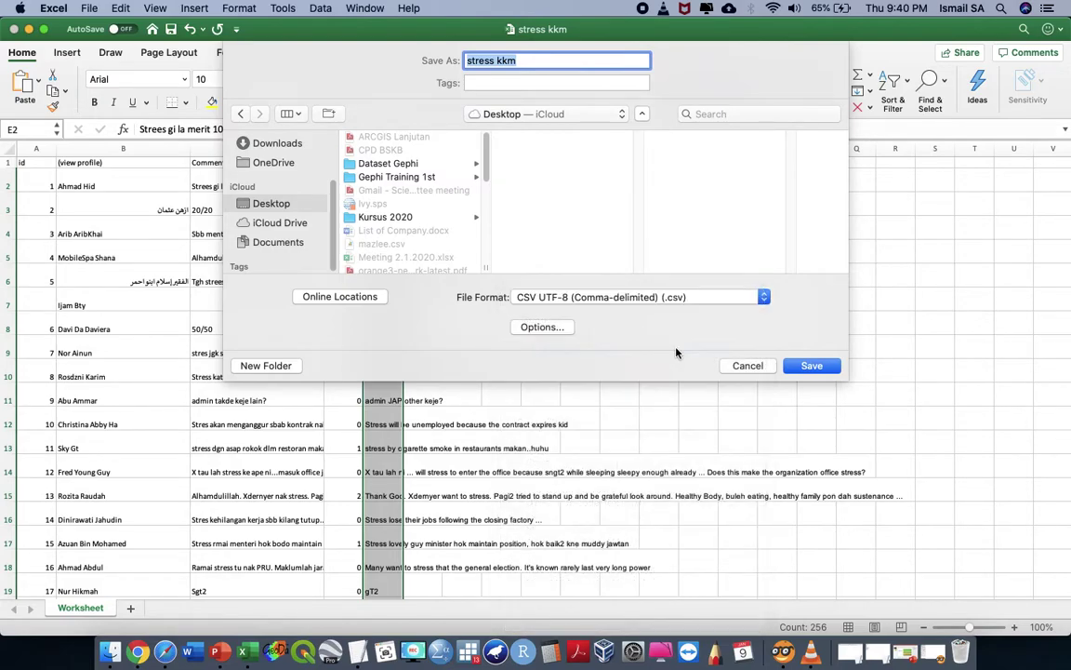
click(810, 367)
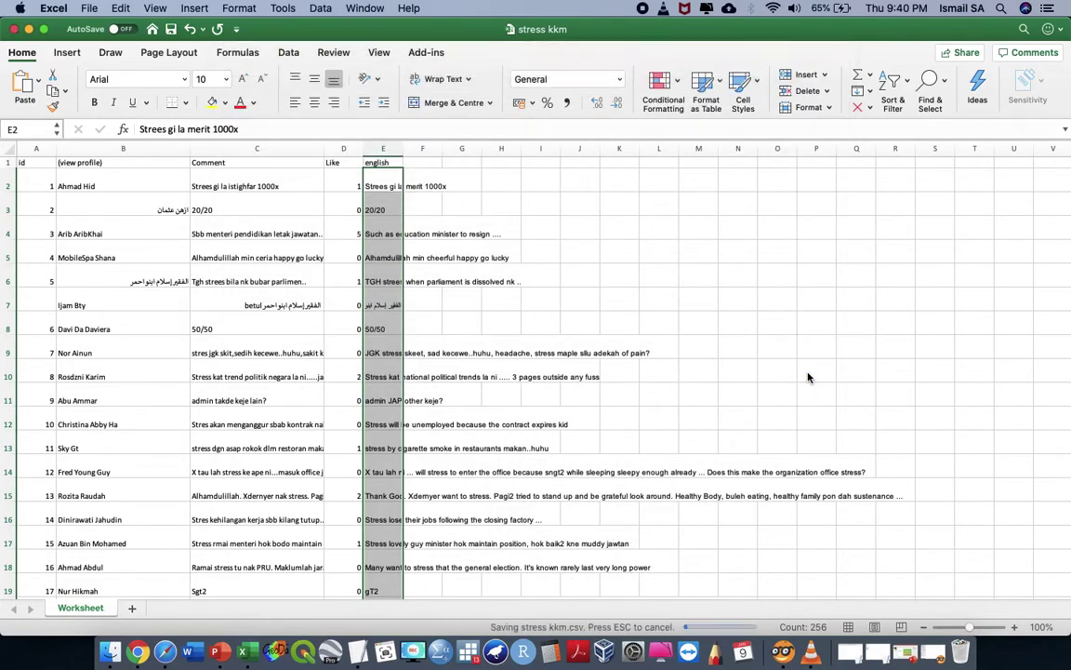
- Close the workbook, the Untitled spreadsheet and My Drive pages, and clear the browser and Downloads windows off the desktop
click(16, 30)
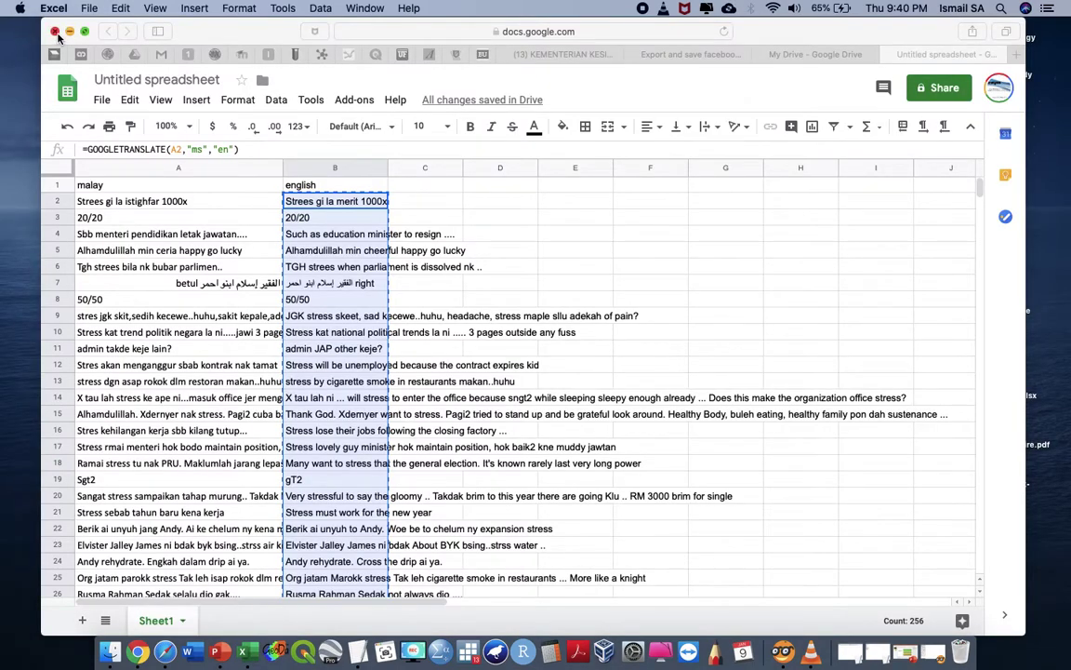
click(895, 59)
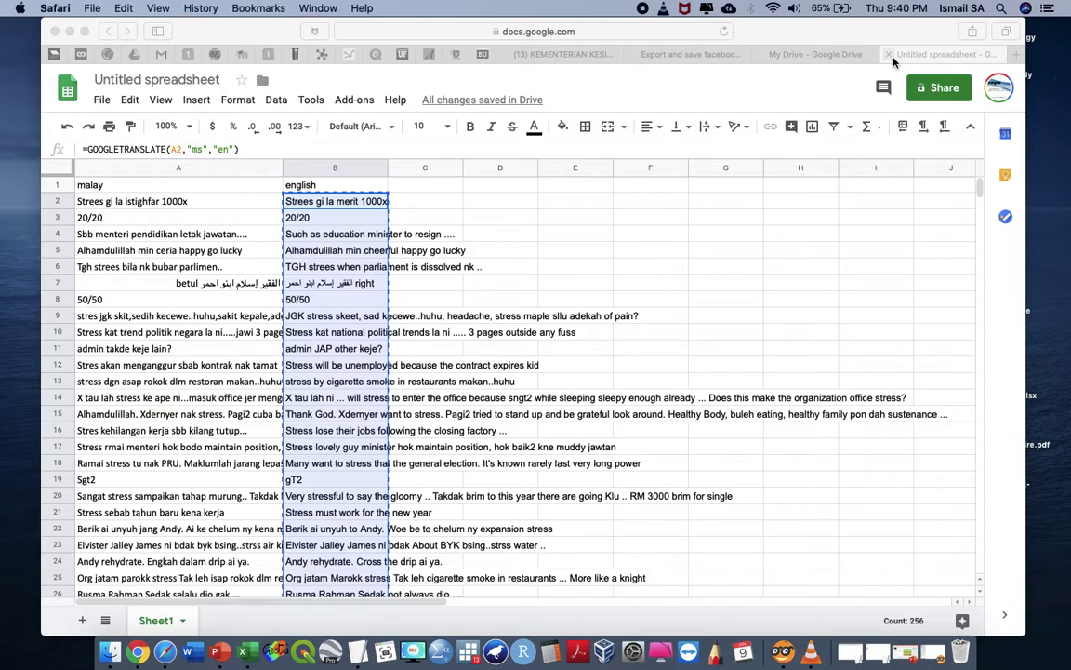
click(888, 54)
click(845, 54)
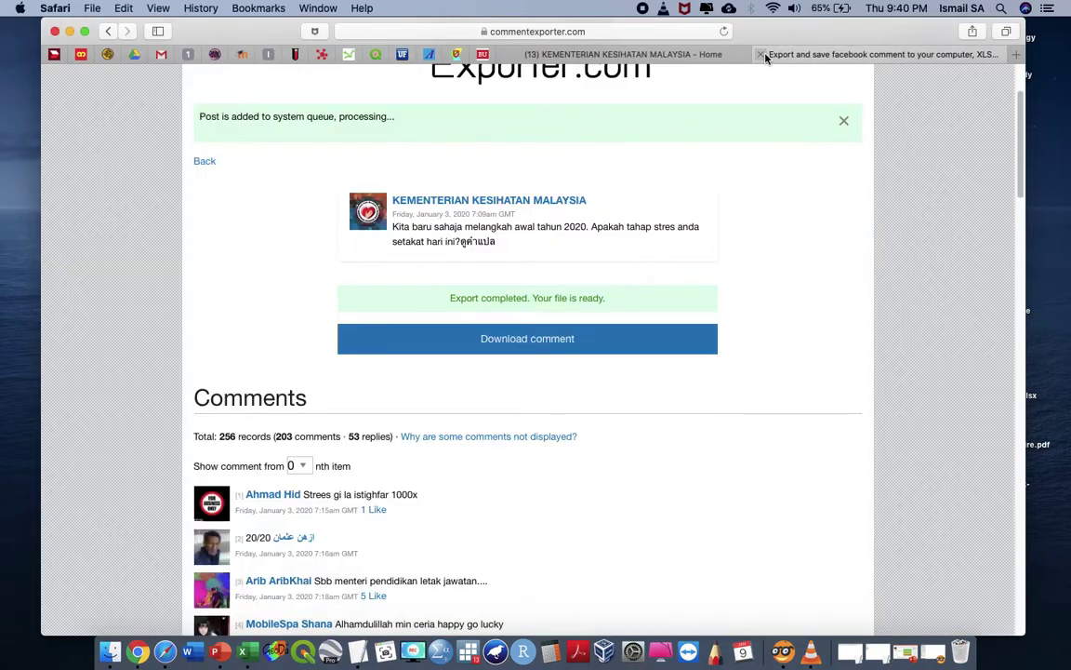
click(623, 54)
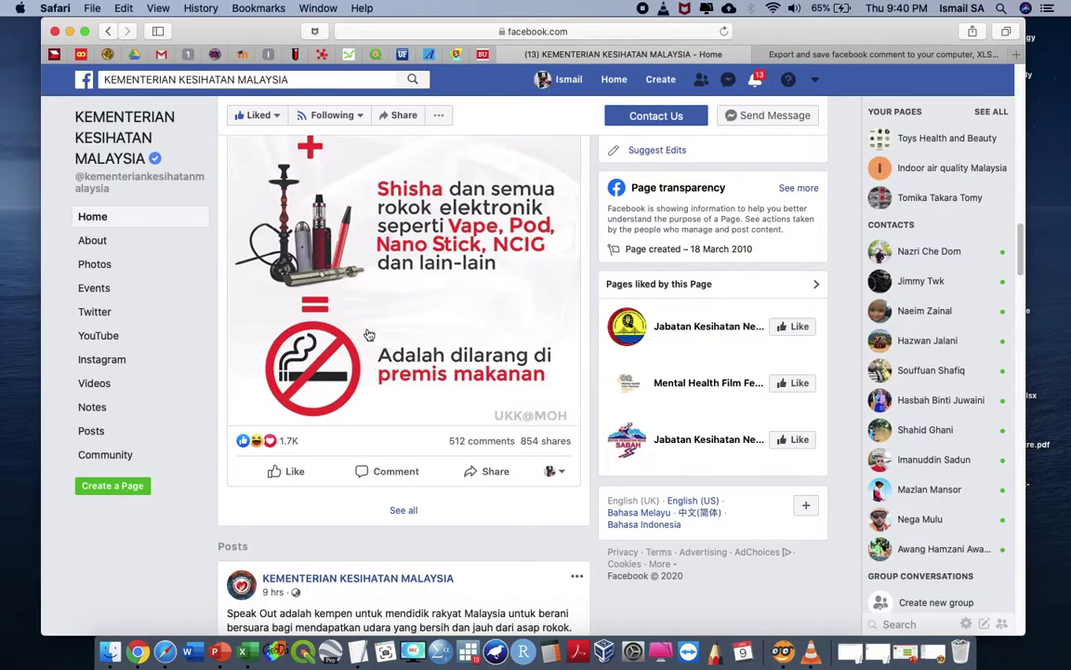
scroll(371, 320, up, 6)
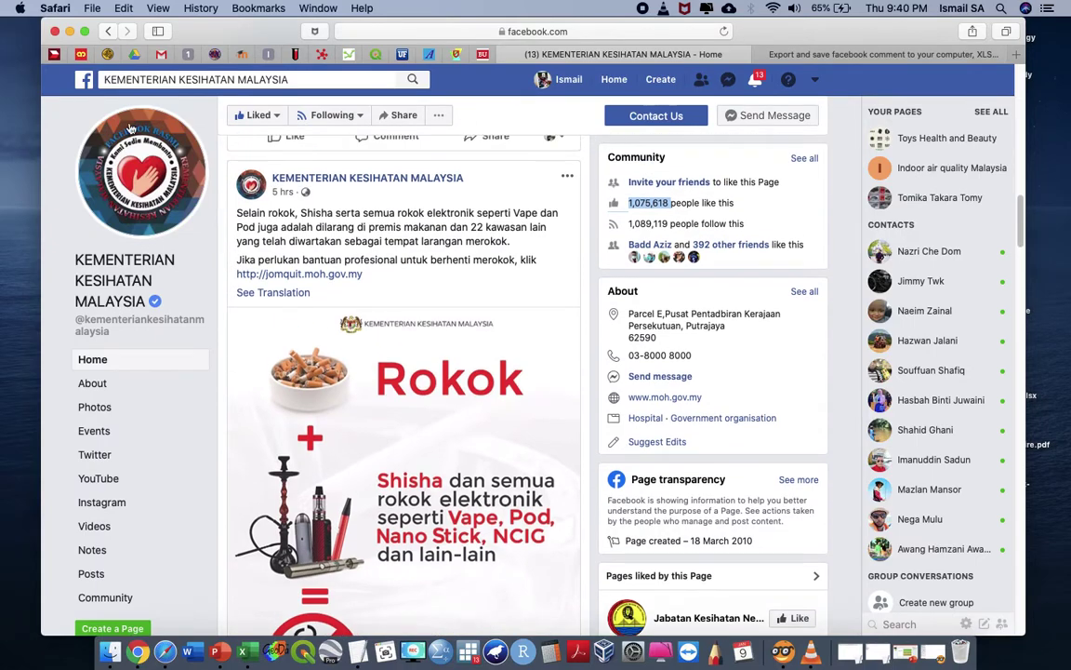
click(74, 31)
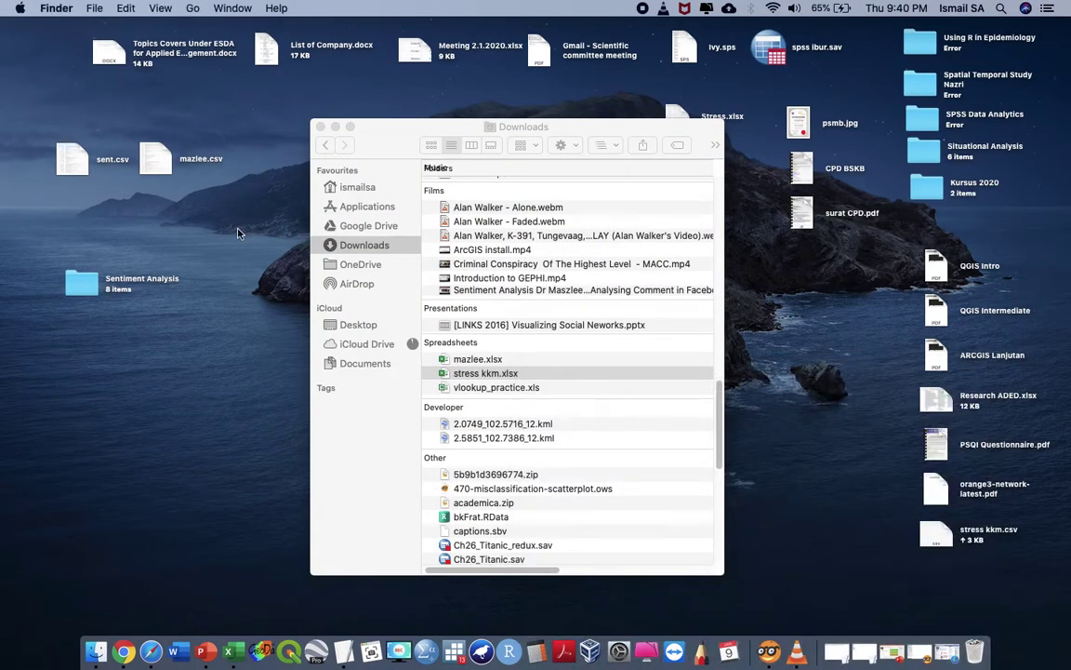
click(321, 126)
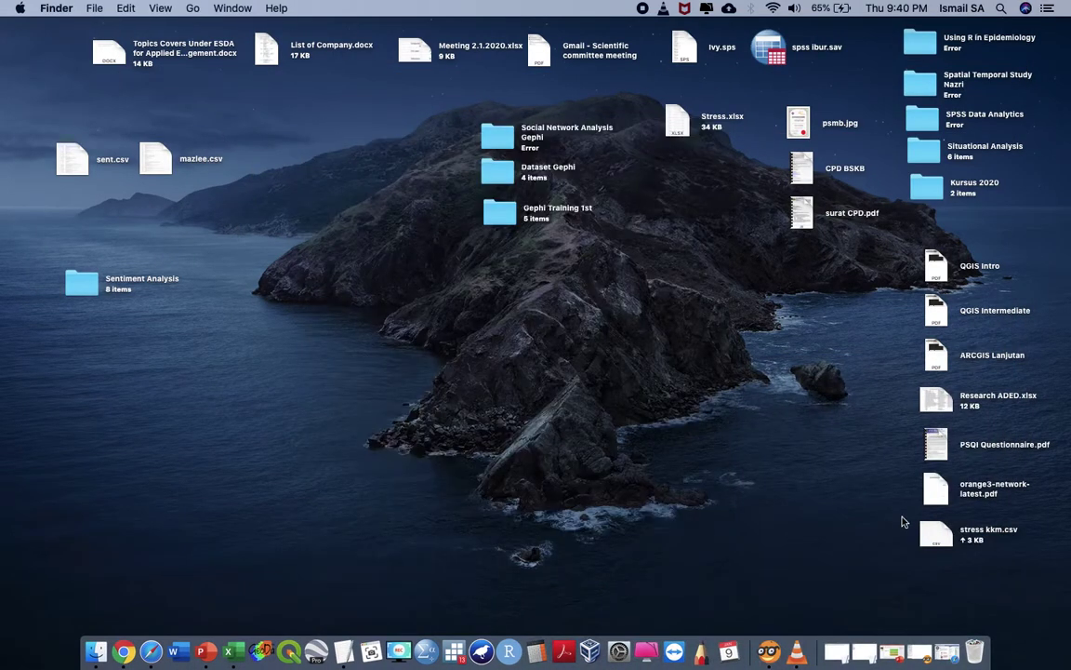
- Move stress kkm.csv to an empty area of the desktop and open it in Microsoft Excel
drag(944, 540, 321, 391)
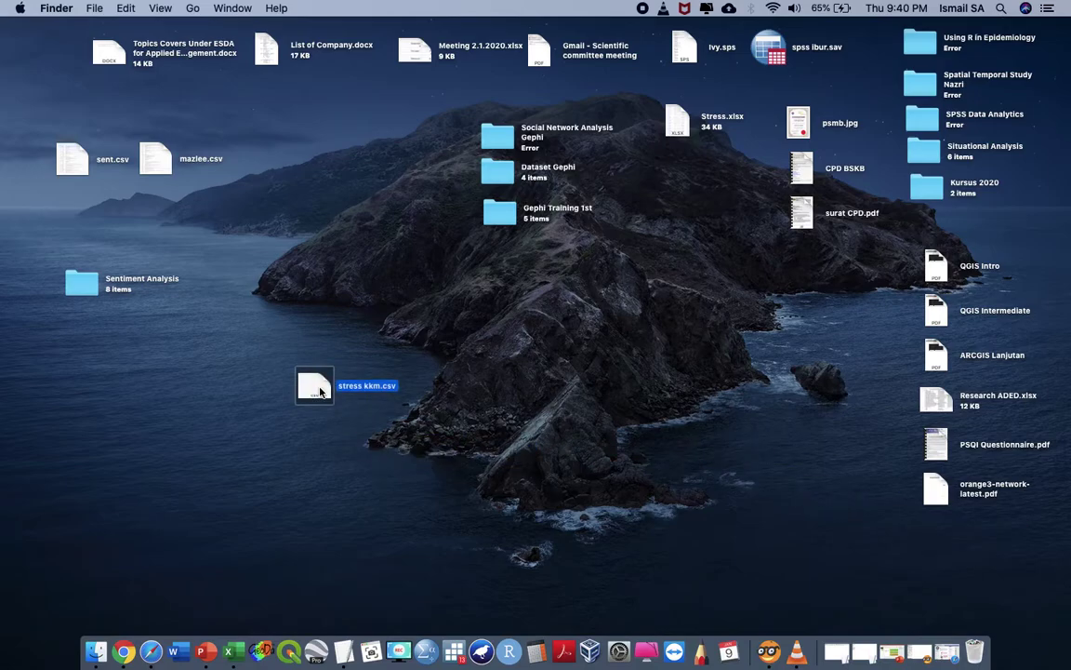
right_click(321, 390)
mouse_move(484, 237)
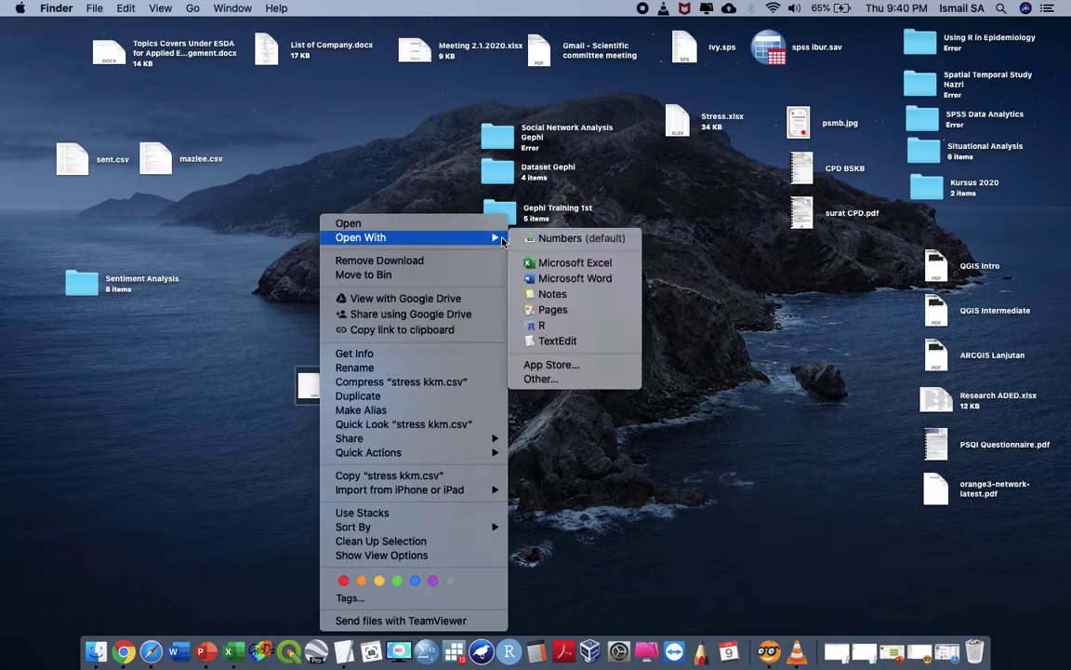
click(541, 263)
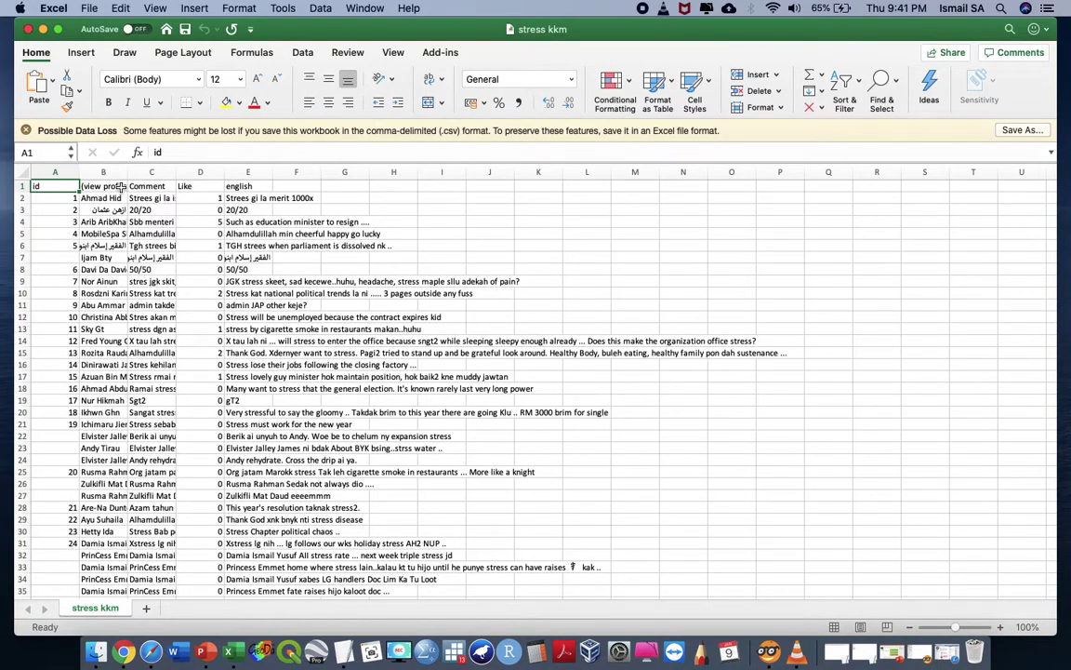
- Check the Comment and english column headers in the CSV file and close it
click(149, 186)
click(232, 186)
click(26, 29)
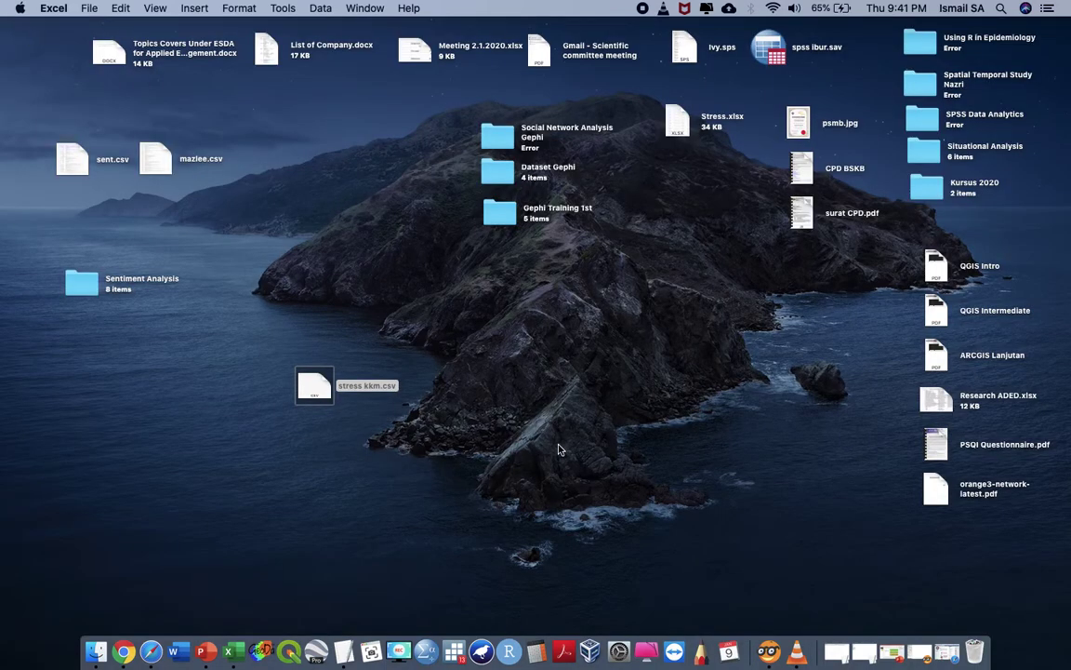
- Switch to Orange, add a Corpus widget to the empty canvas and open its settings
click(769, 651)
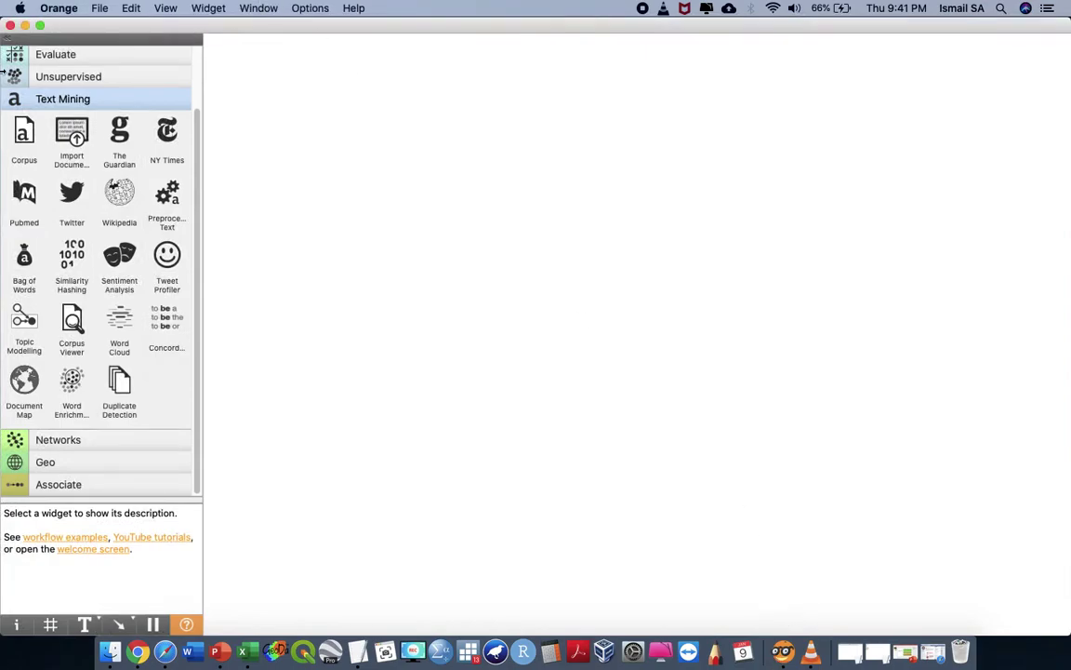
click(26, 133)
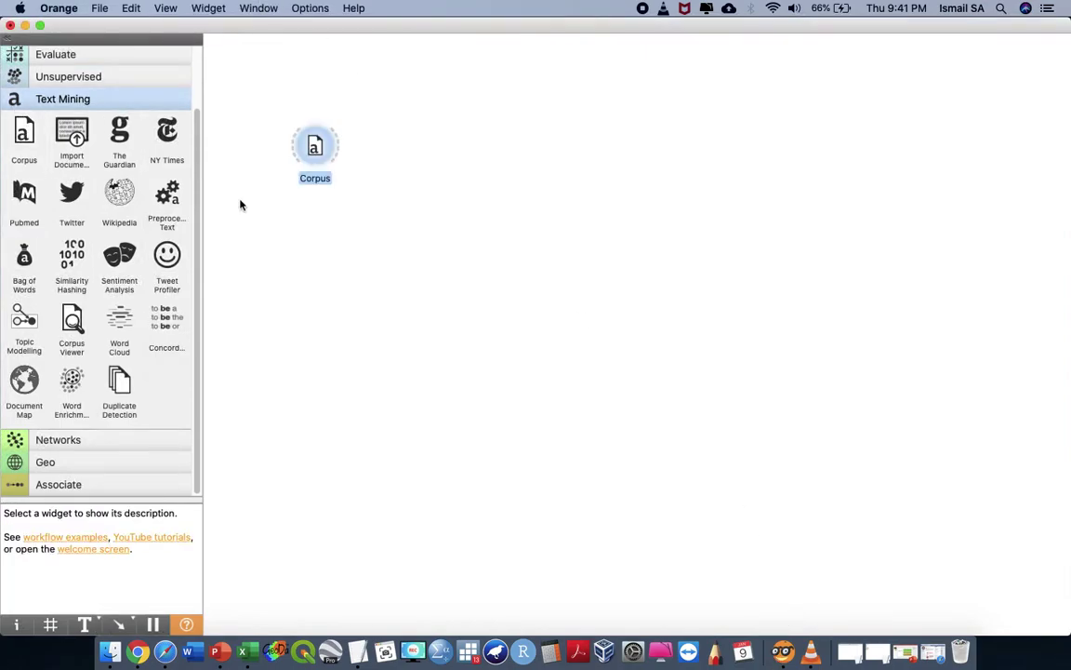
double_click(316, 149)
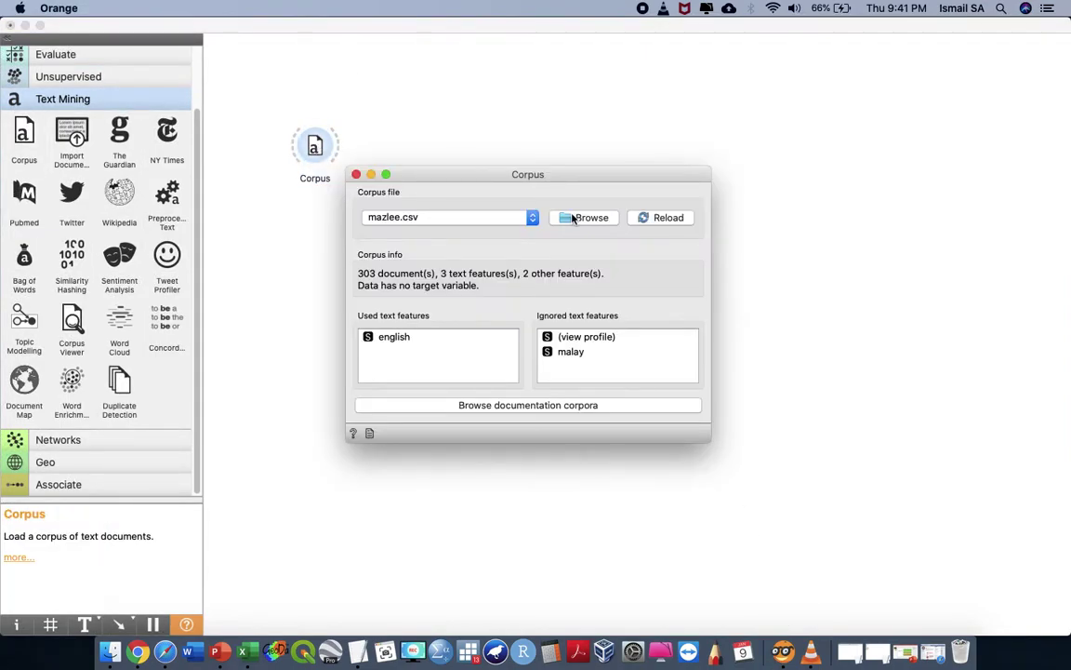
- Load stress kkm.csv from the Desktop as the corpus file and select english among the used text features
click(578, 221)
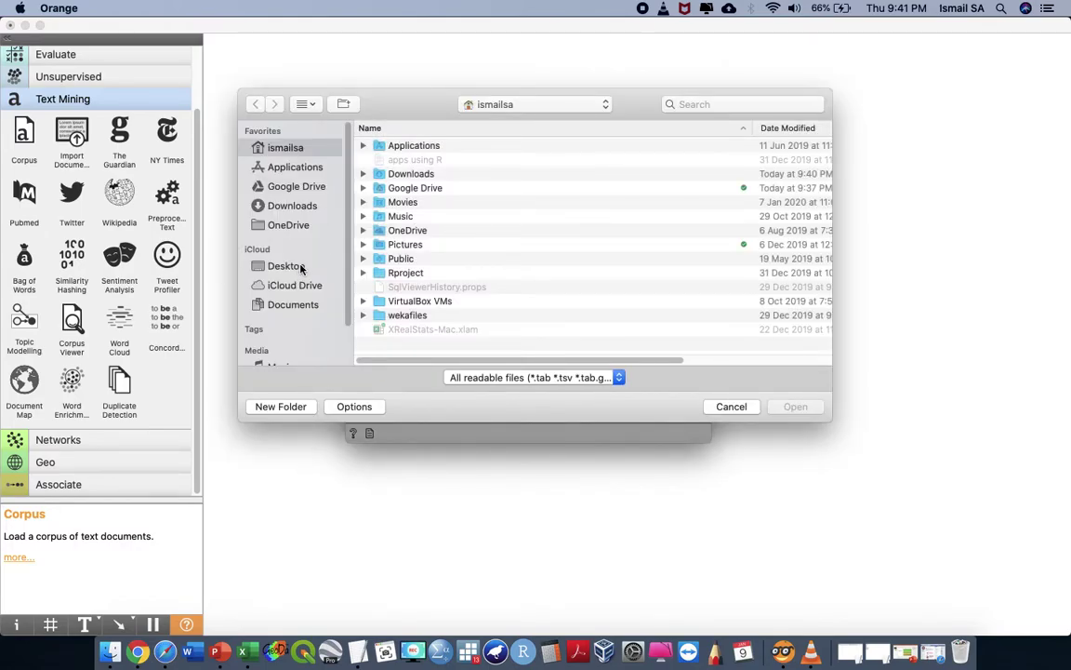
click(298, 269)
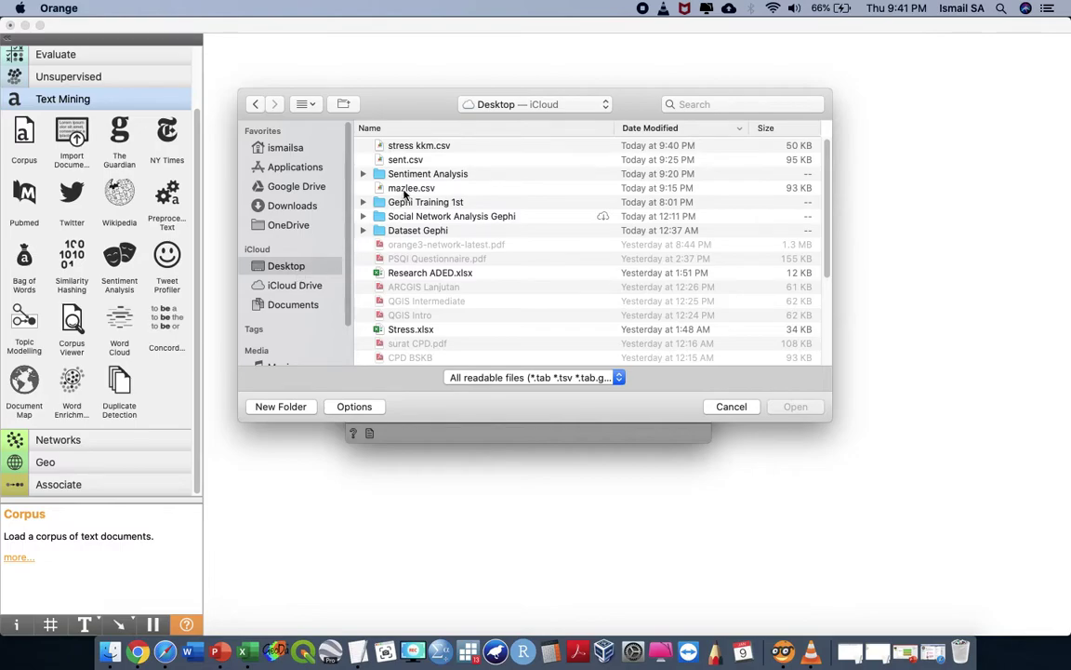
click(442, 149)
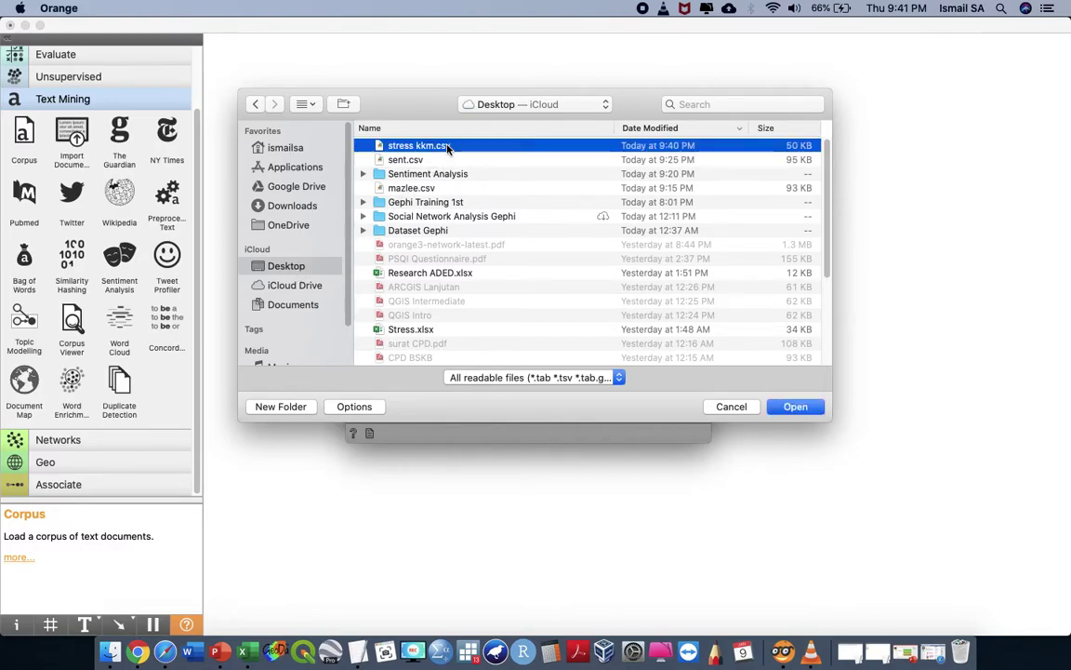
click(797, 407)
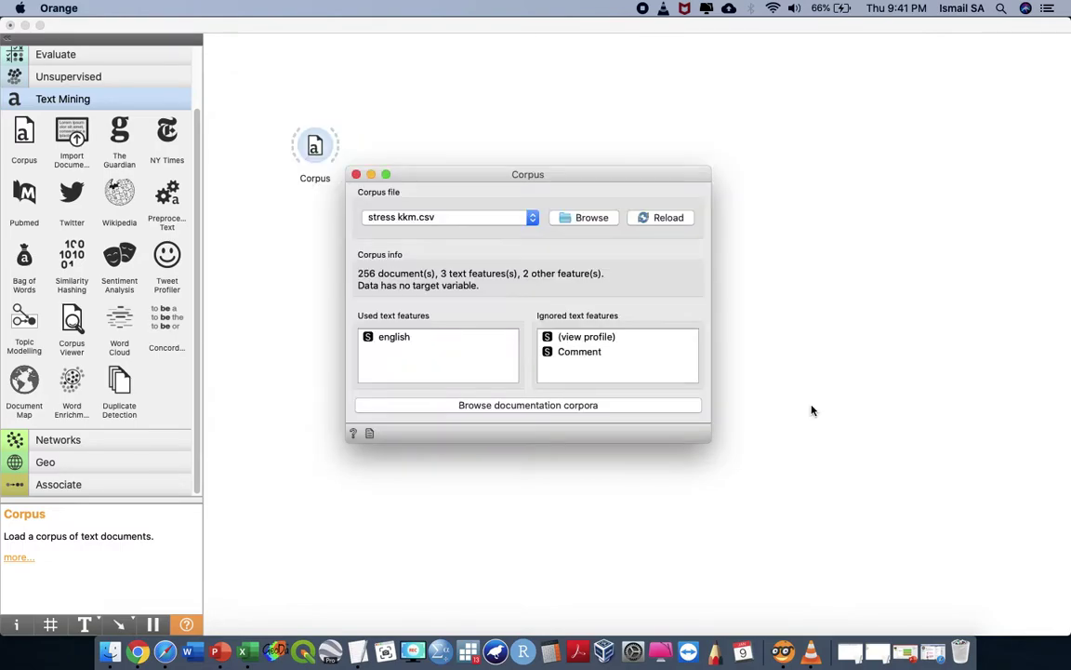
click(444, 341)
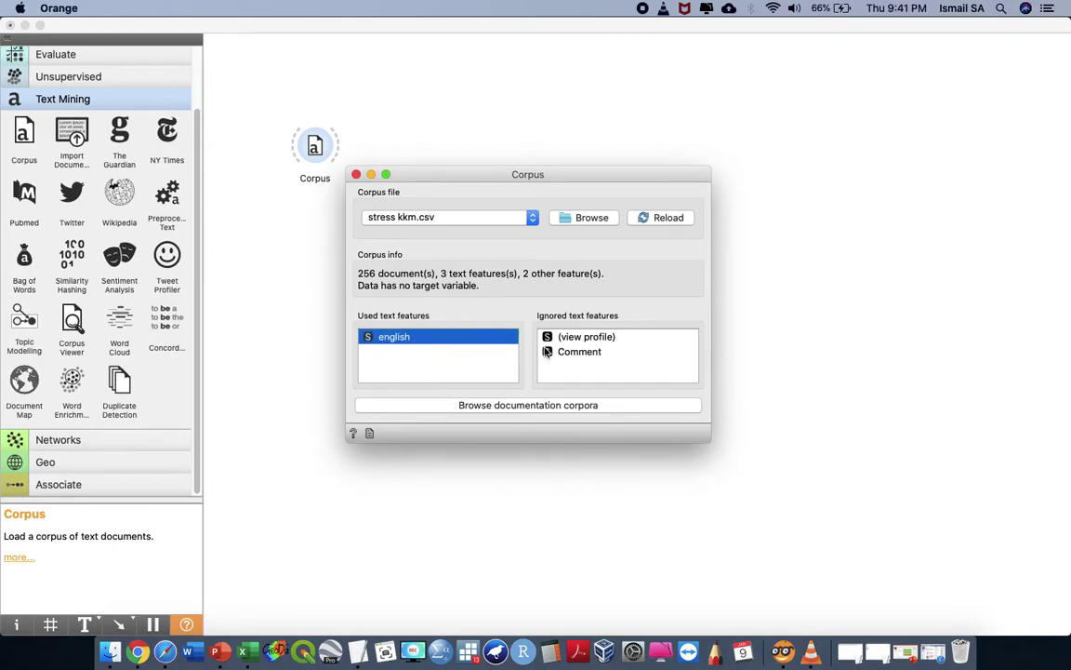
- Reload the corpus file with english as the only used text feature and close the Corpus settings
drag(549, 353, 614, 370)
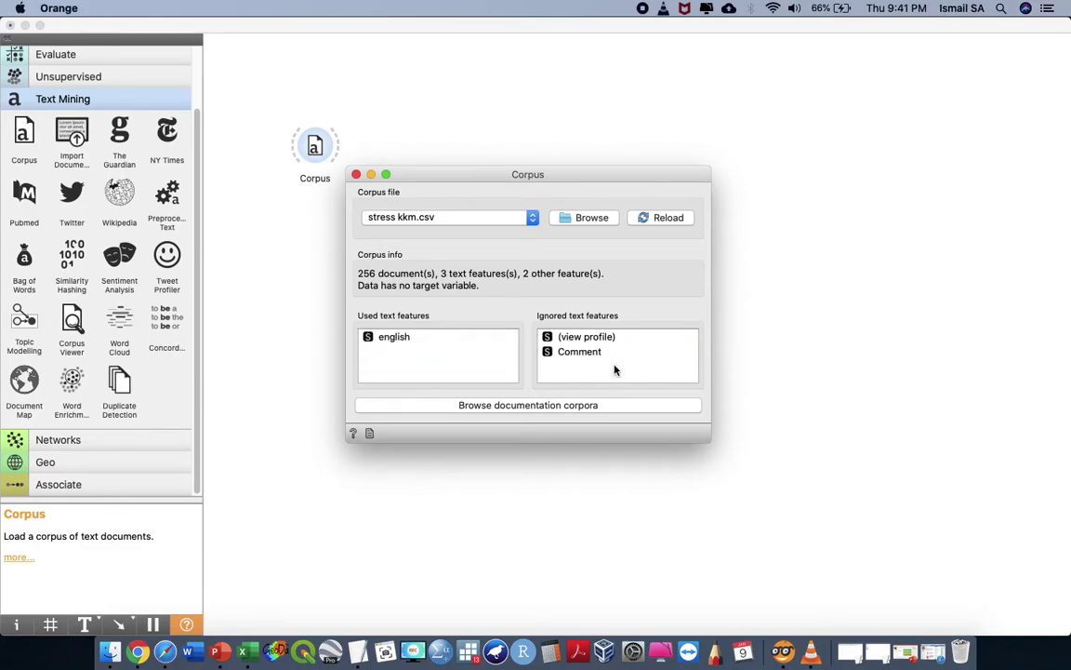
click(672, 223)
click(356, 175)
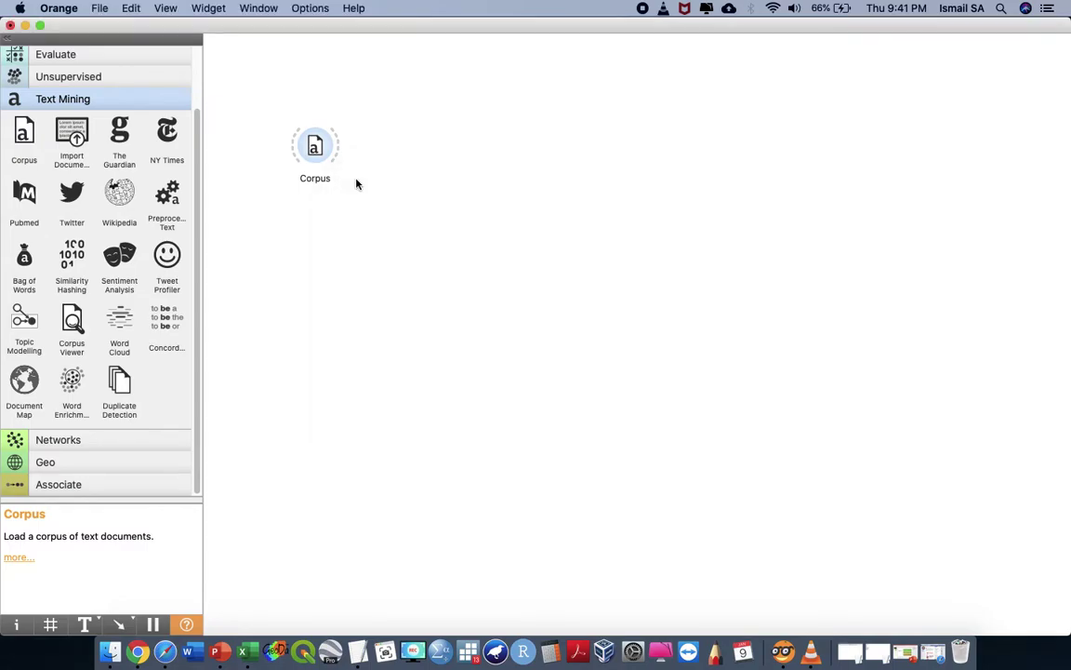
- Connect a Word Cloud widget to the Corpus widget, view the cloud of the raw text and close it
mouse_move(337, 147)
mouse_down()
mouse_move(387, 110)
mouse_move(341, 149)
mouse_up()
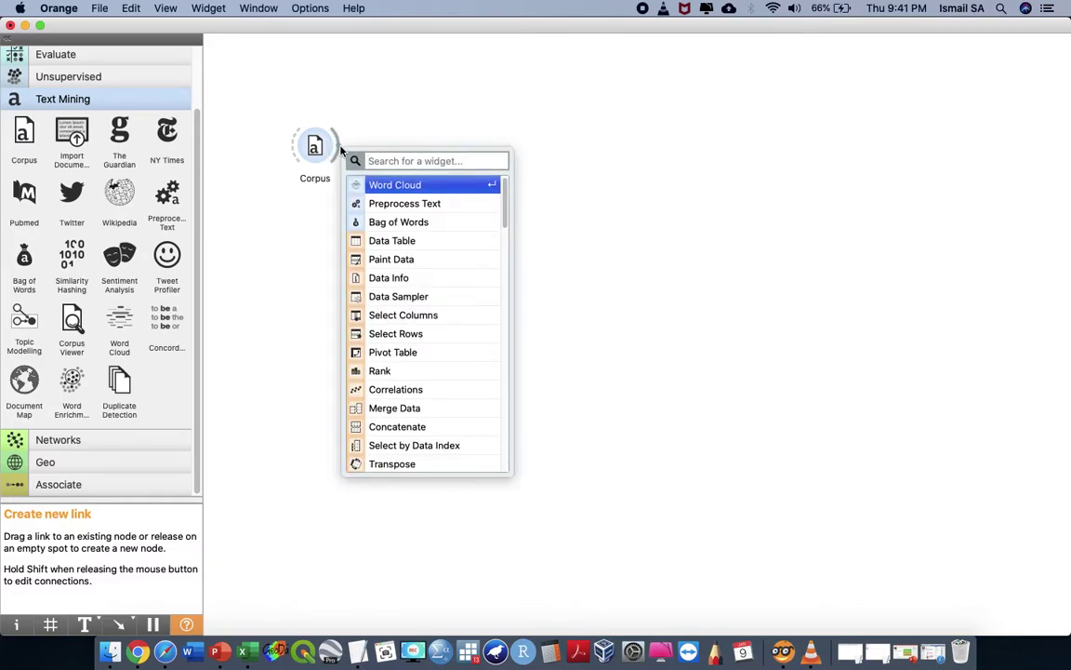
click(389, 121)
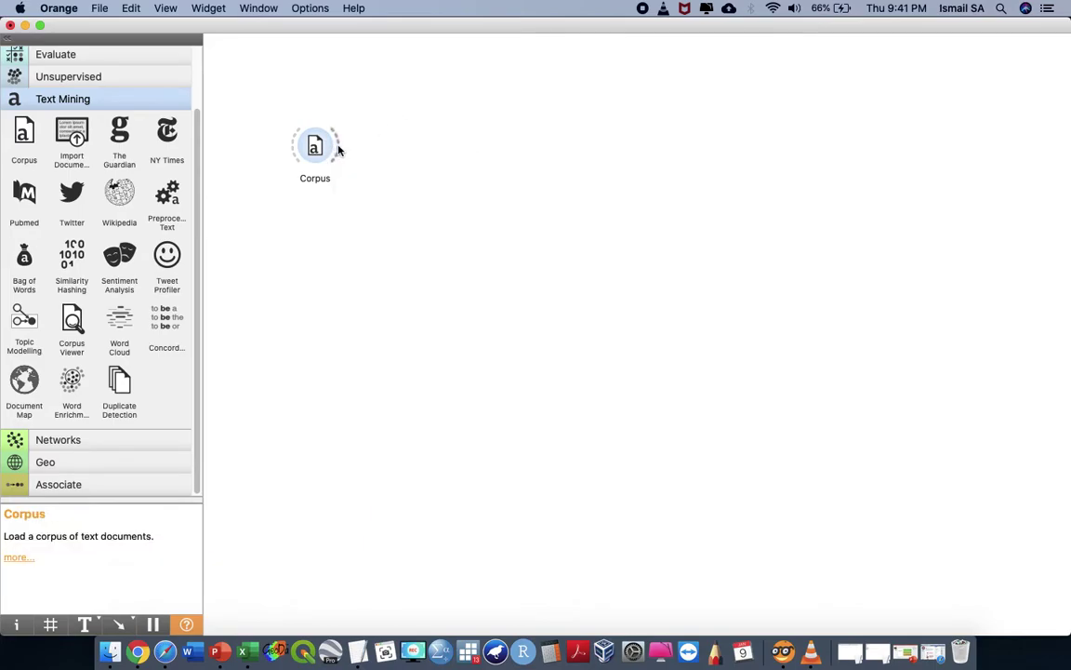
drag(341, 149, 403, 108)
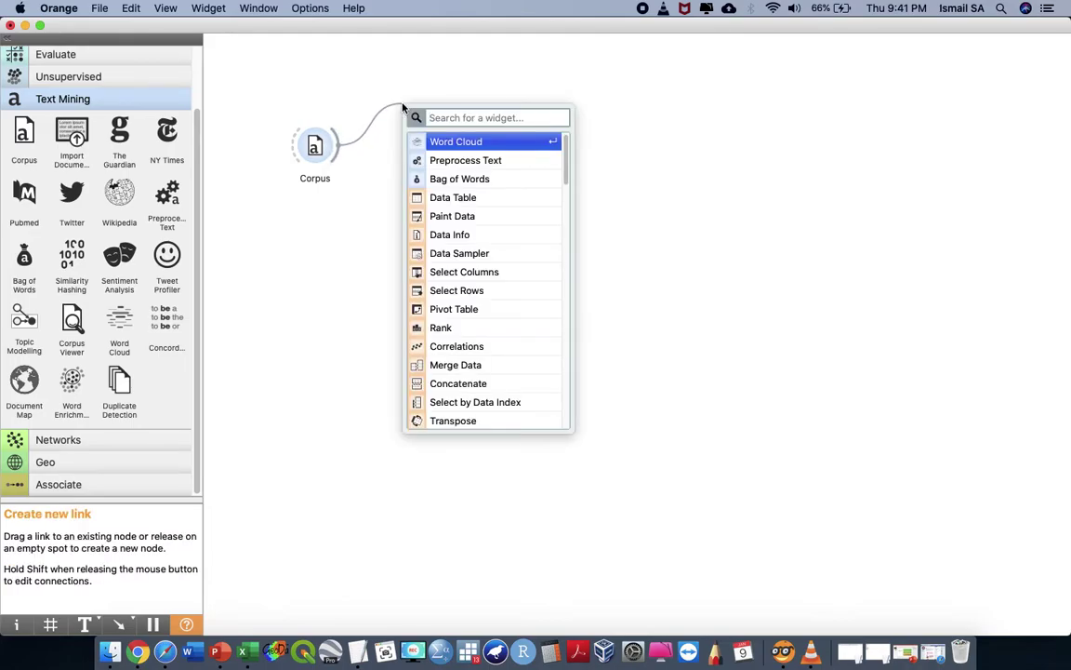
click(475, 144)
click(432, 110)
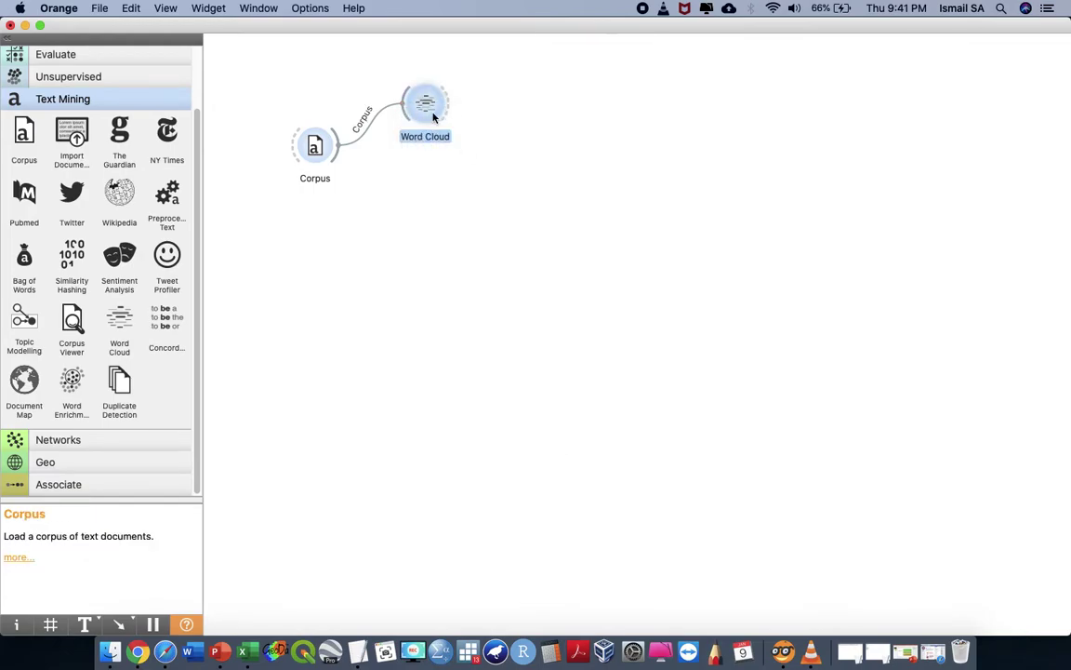
double_click(432, 110)
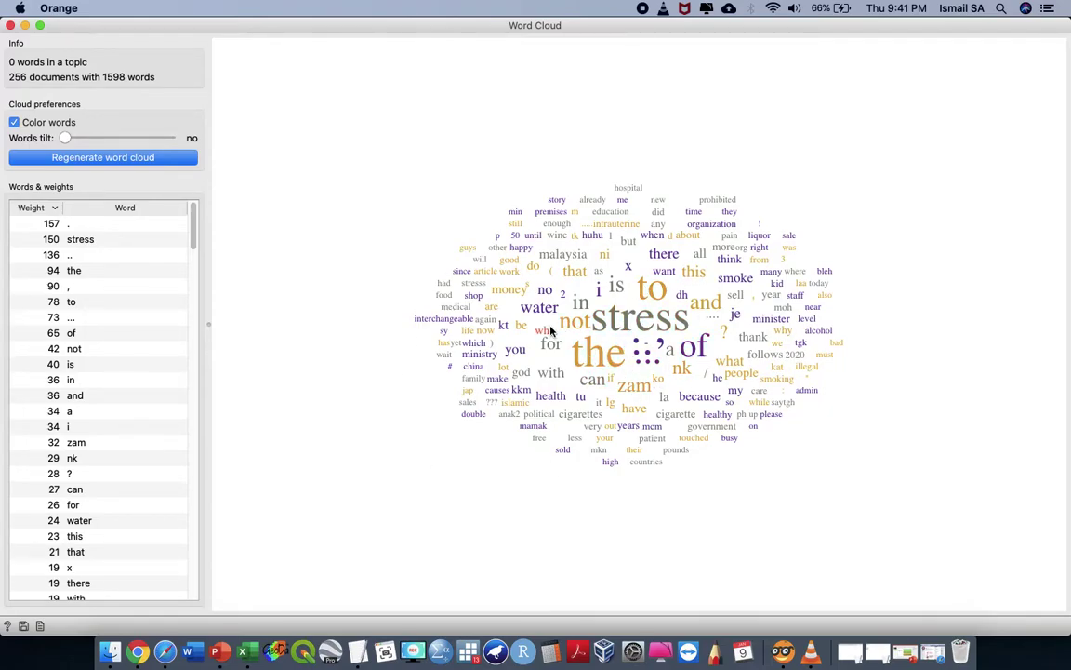
click(11, 26)
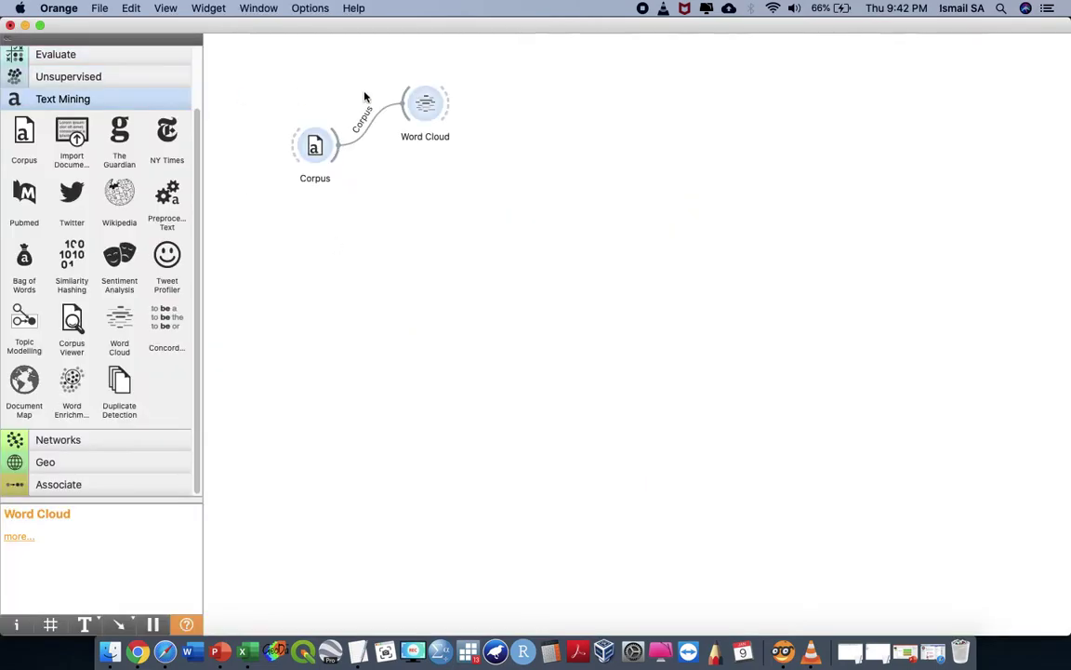
- Add a Preprocess Text widget below the Word Cloud widget and link the Corpus output to it
click(163, 207)
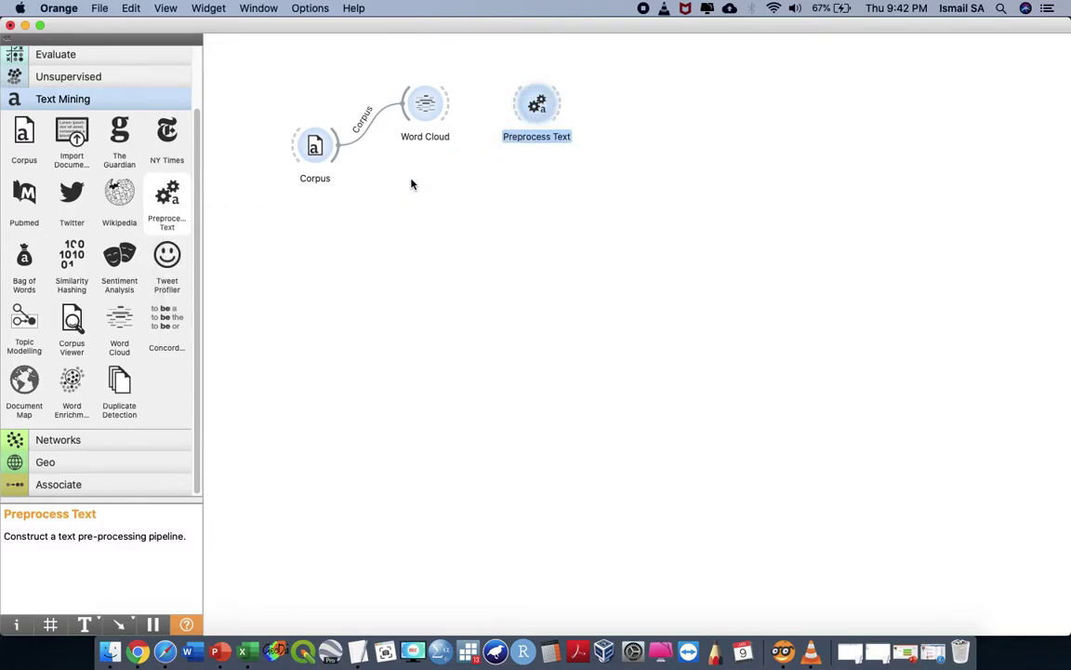
drag(538, 104, 407, 186)
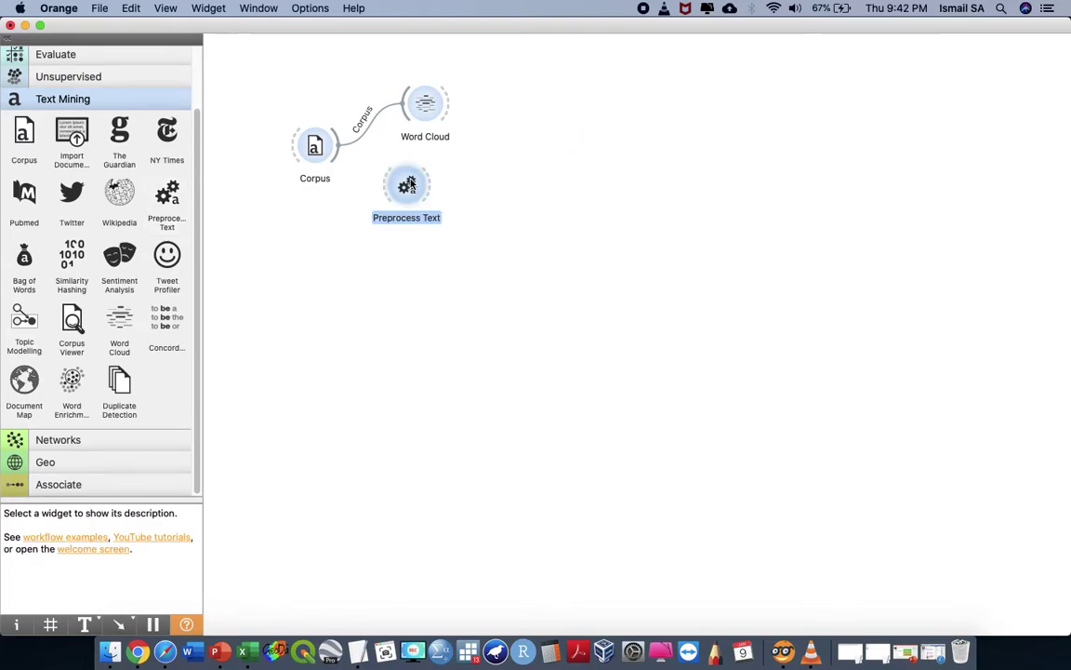
drag(341, 156, 416, 196)
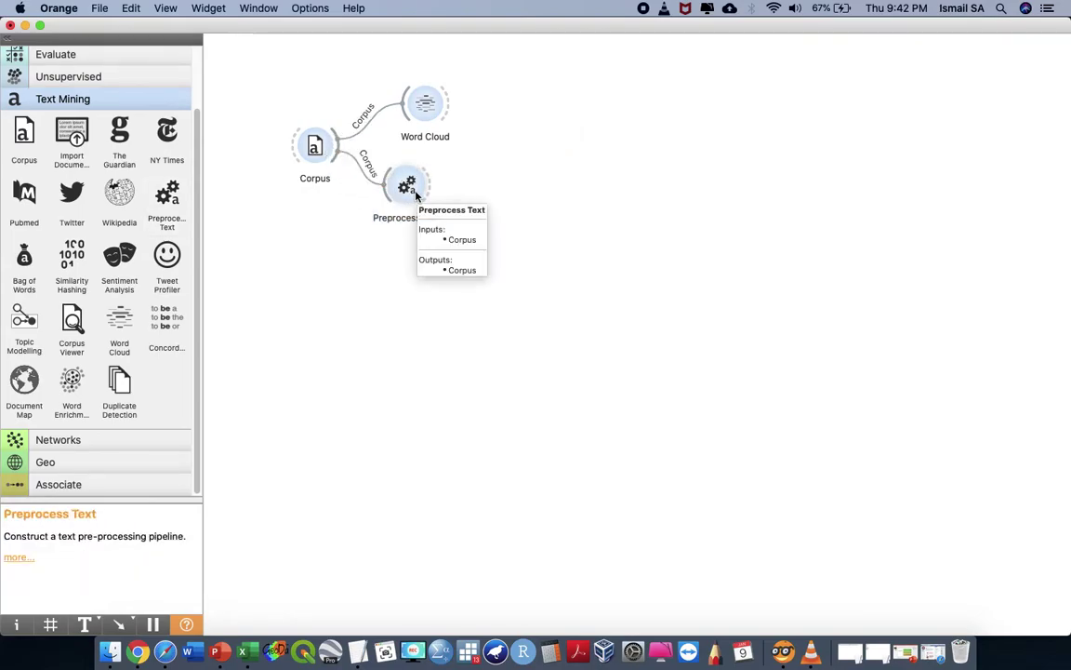
- Connect a second Word Cloud widget to Preprocess Text, review its words and weights, and close it
drag(428, 188, 488, 160)
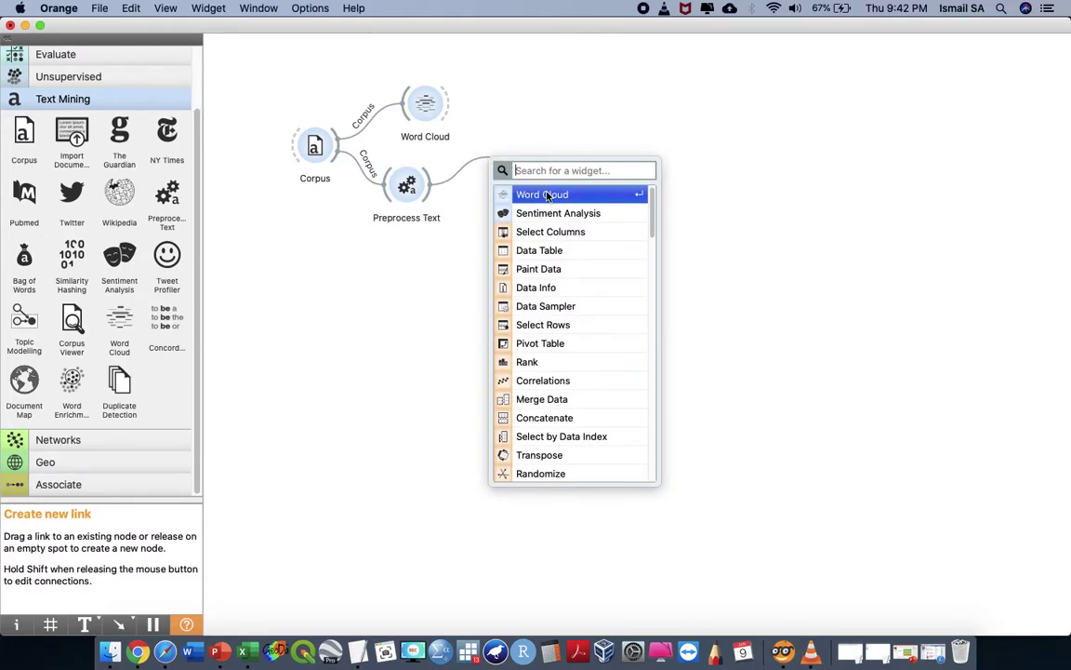
click(546, 195)
double_click(521, 163)
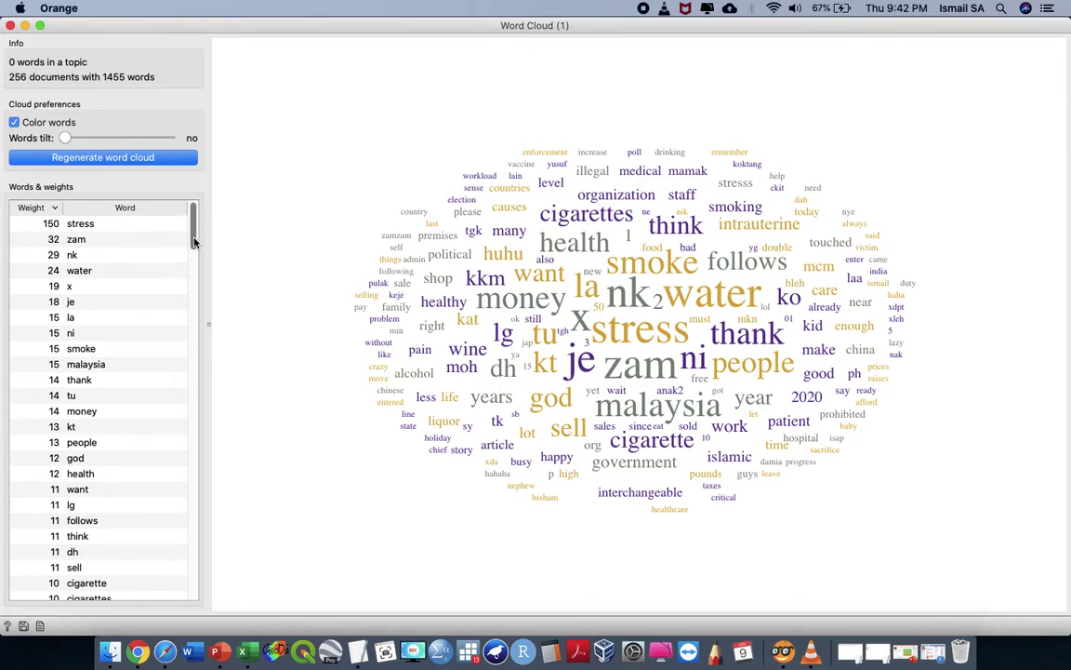
mouse_move(193, 233)
mouse_down()
mouse_move(193, 248)
mouse_move(203, 217)
mouse_up()
click(10, 27)
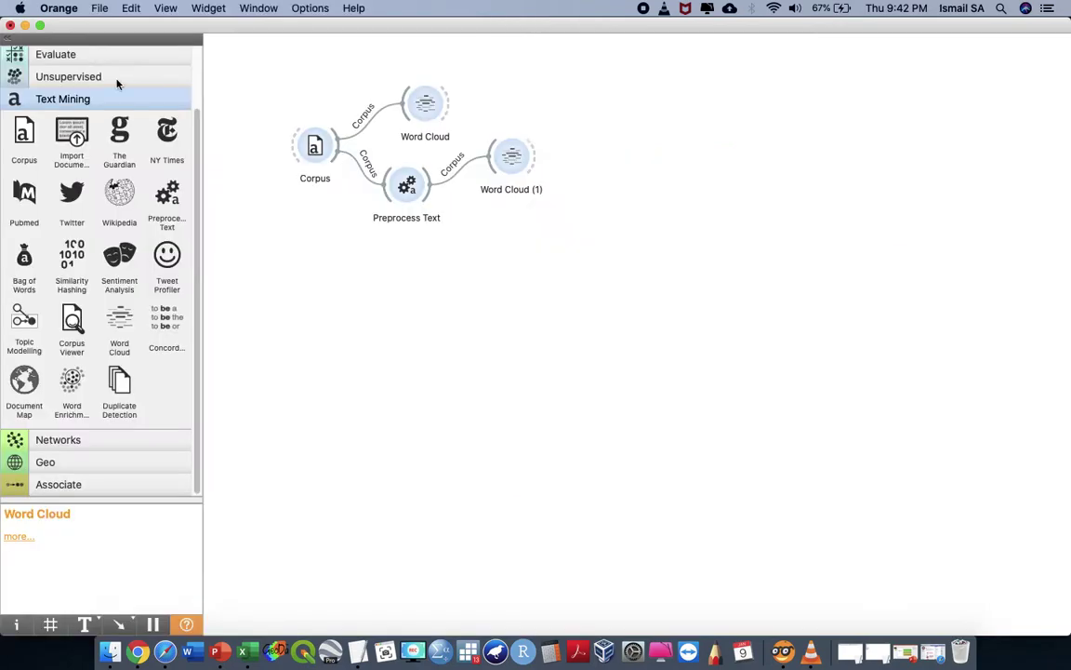
double_click(406, 189)
click(717, 385)
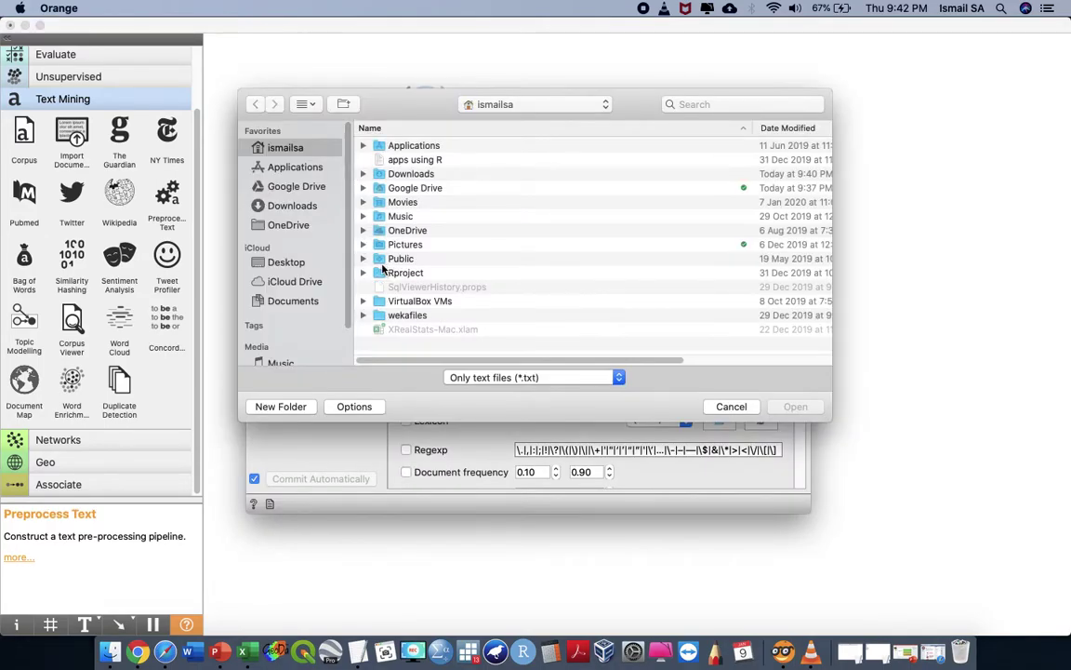
click(731, 406)
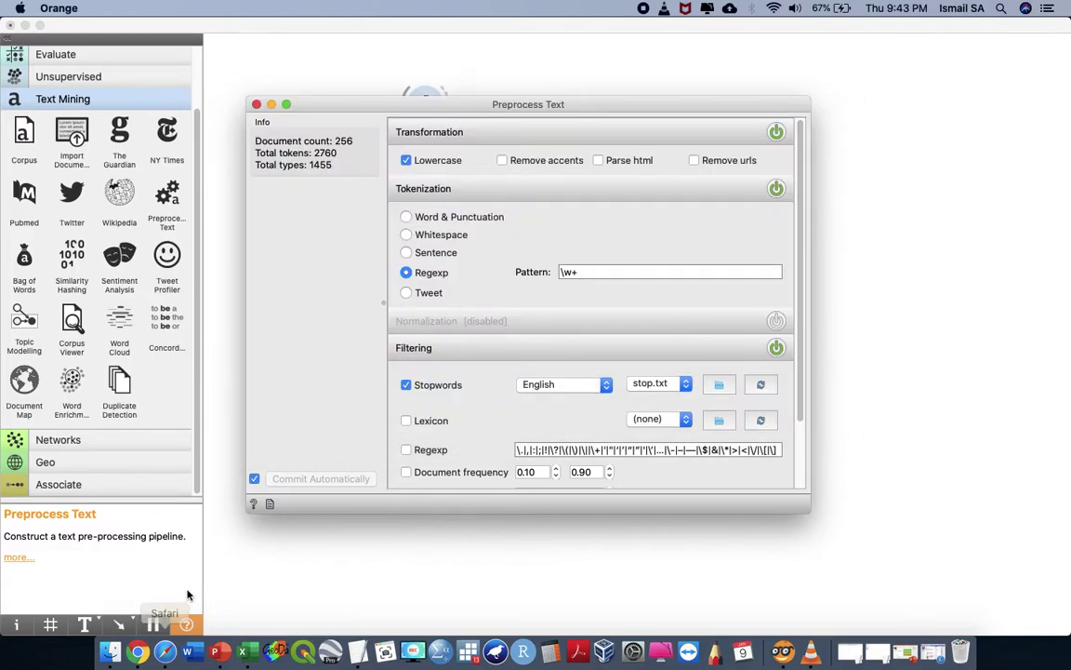
- Switch to TextEdit, minimise the existing note and create a new blank document over the Preprocess Text settings
click(357, 651)
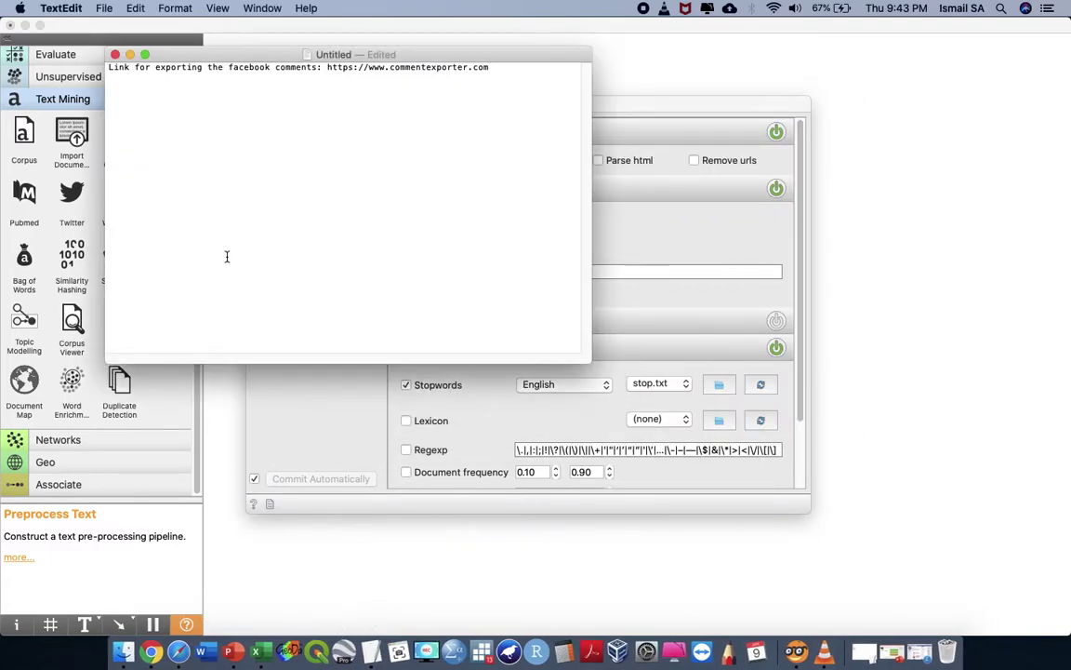
click(130, 54)
click(63, 8)
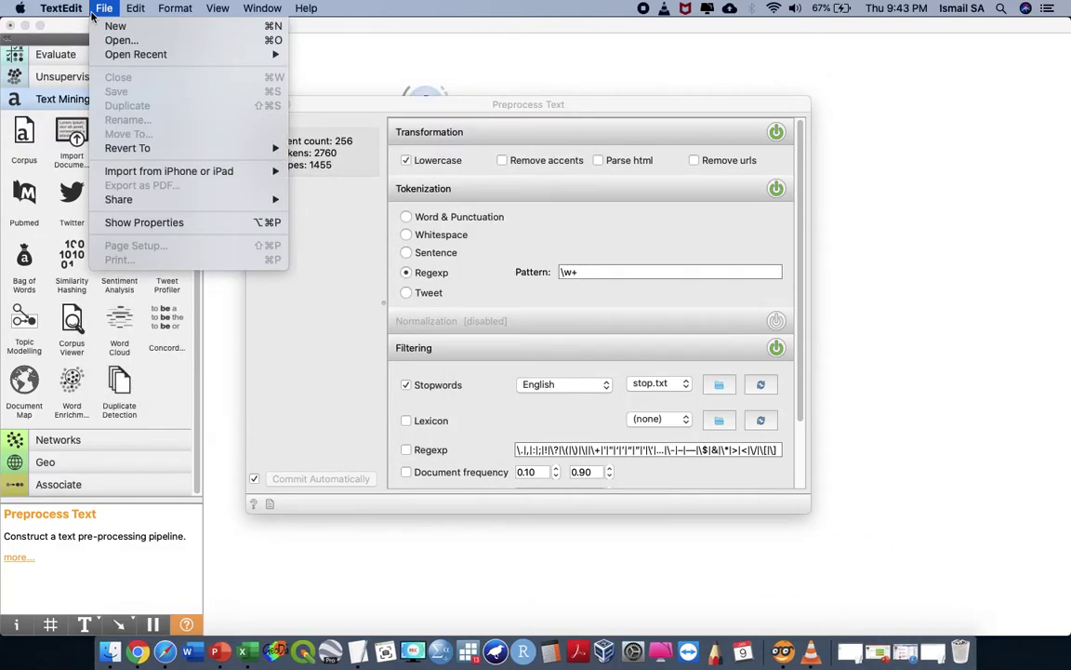
click(113, 26)
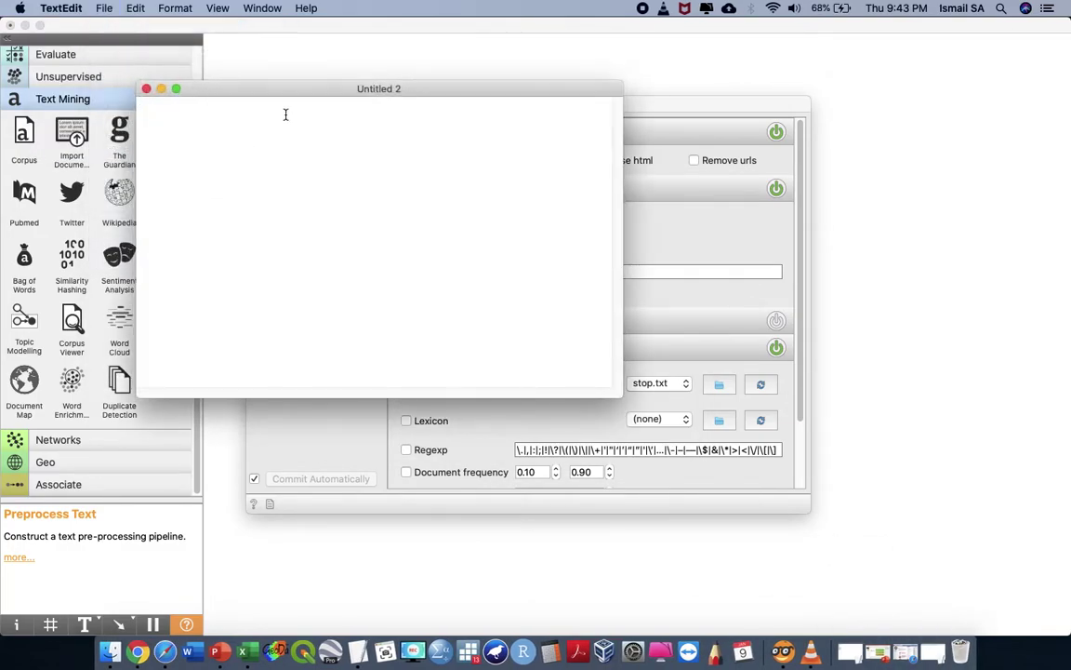
drag(310, 88, 500, 184)
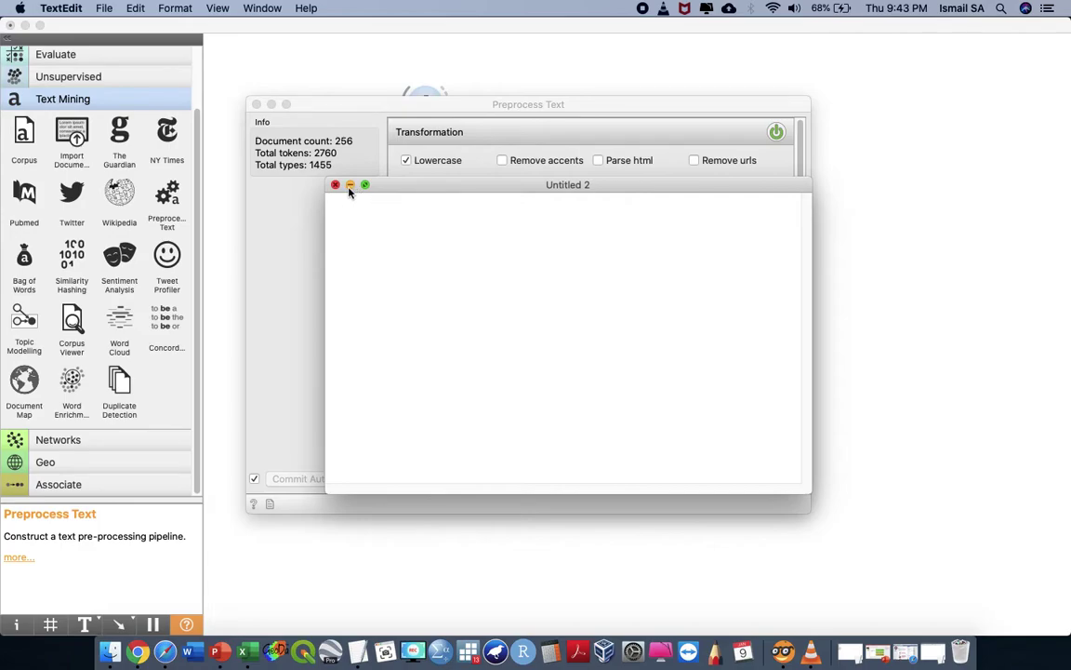
- Enter the stopwords is and are on separate lines of the new document, removing the trial words yang and health
text(yang)
key(Return)
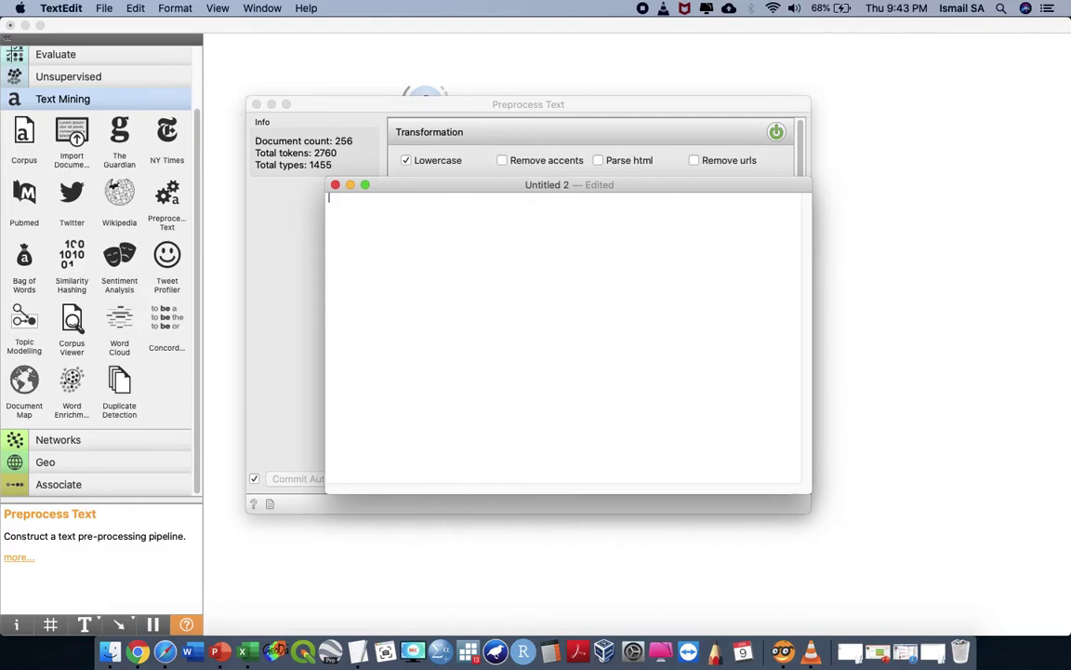
text(is are )
text(health)
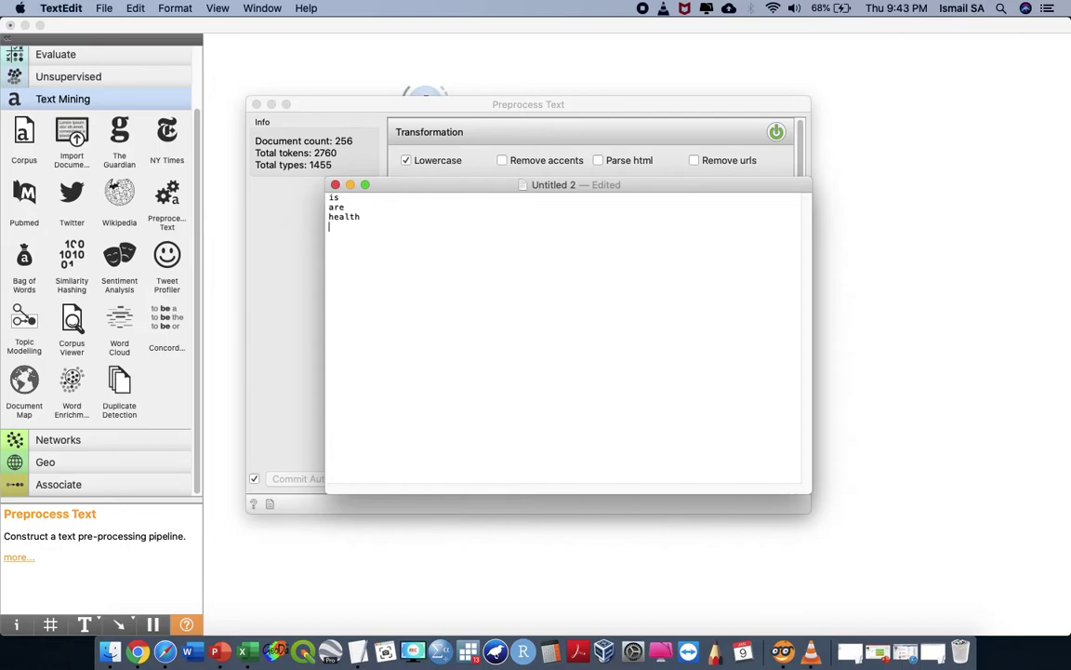
drag(366, 221, 311, 217)
key(BackSpace)
- Look through the word cloud of the preprocessed text for further words to filter out and minimise it
drag(564, 105, 541, 239)
double_click(512, 160)
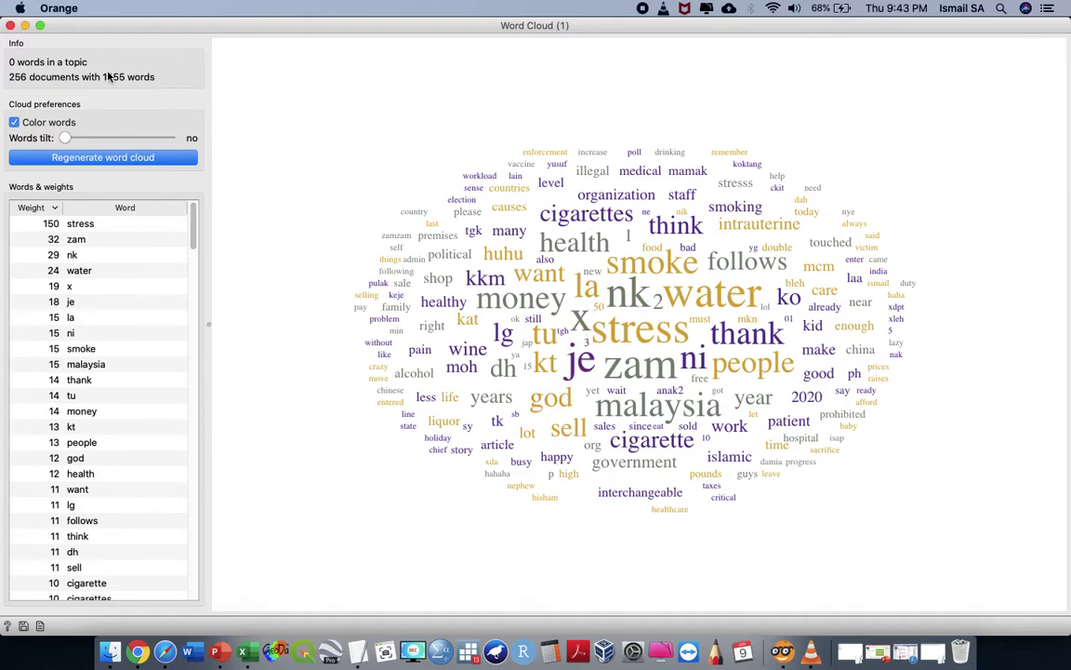
click(25, 25)
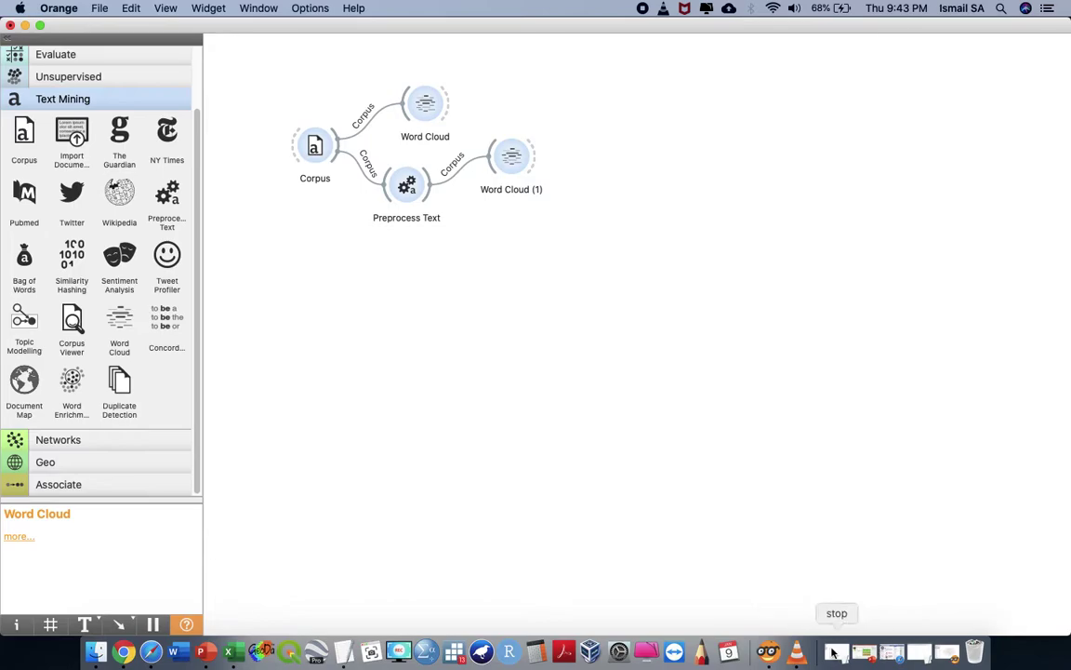
- Return to the stopword document in TextEdit and add nk and x on separate lines
key(ctrl+Up)
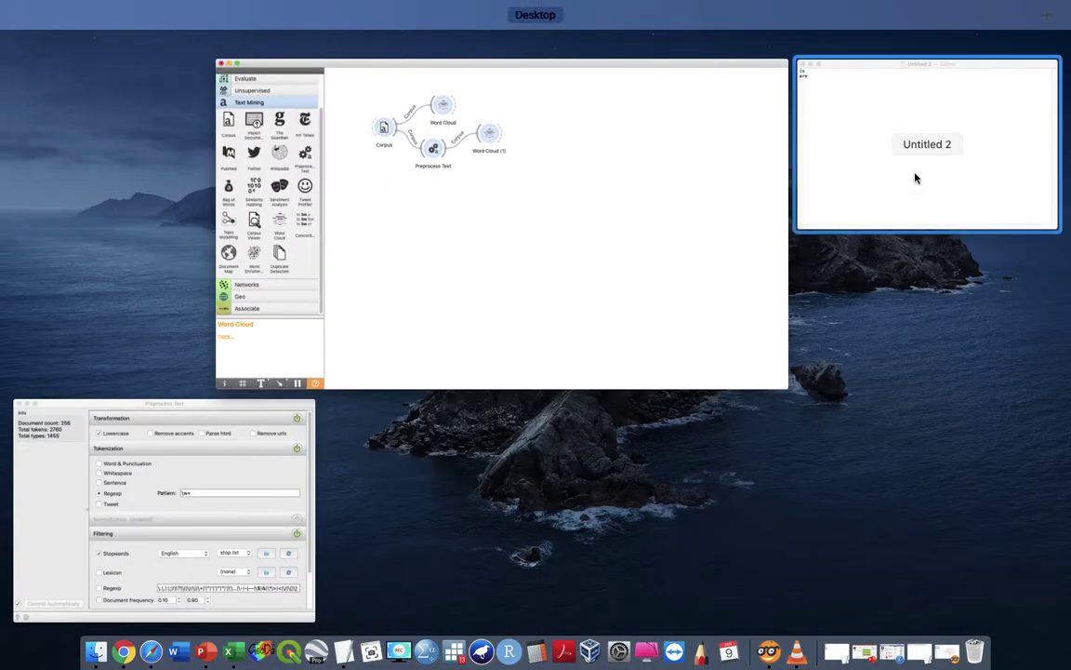
click(916, 178)
key(Return)
text(nk)
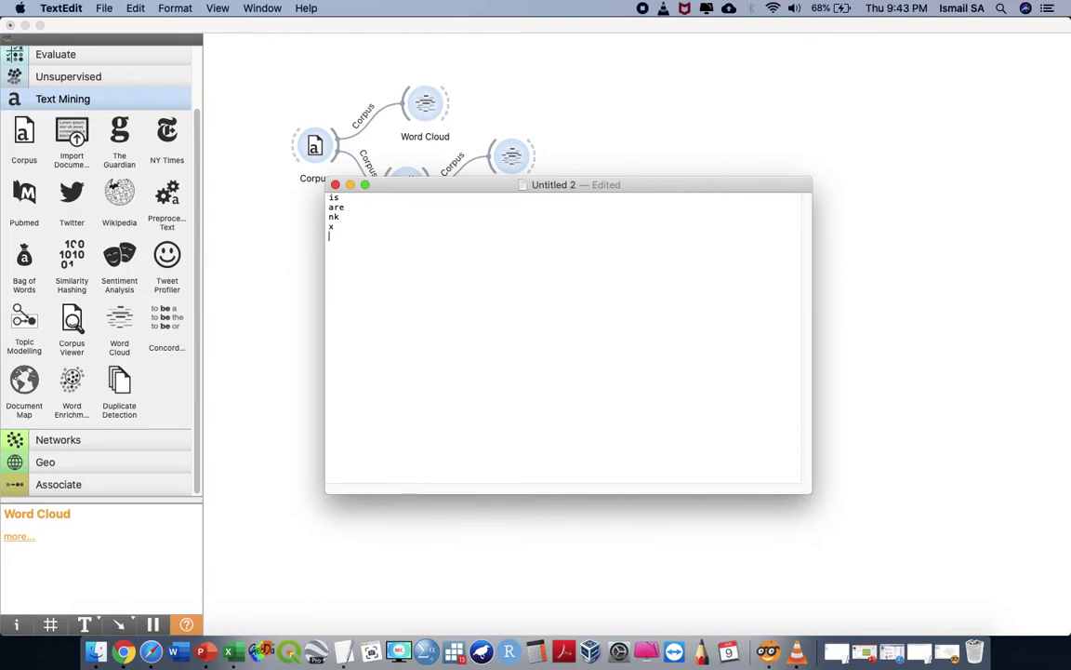
- Save the stopword list as a plain text file named stopword on the Desktop and close the document
key(super+s)
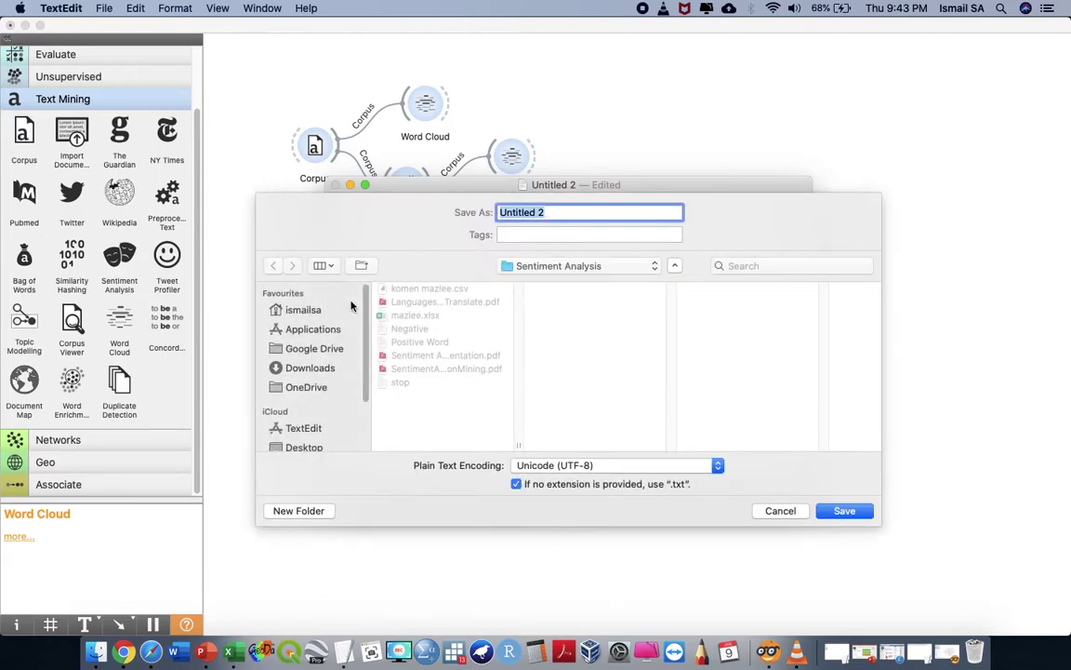
click(305, 447)
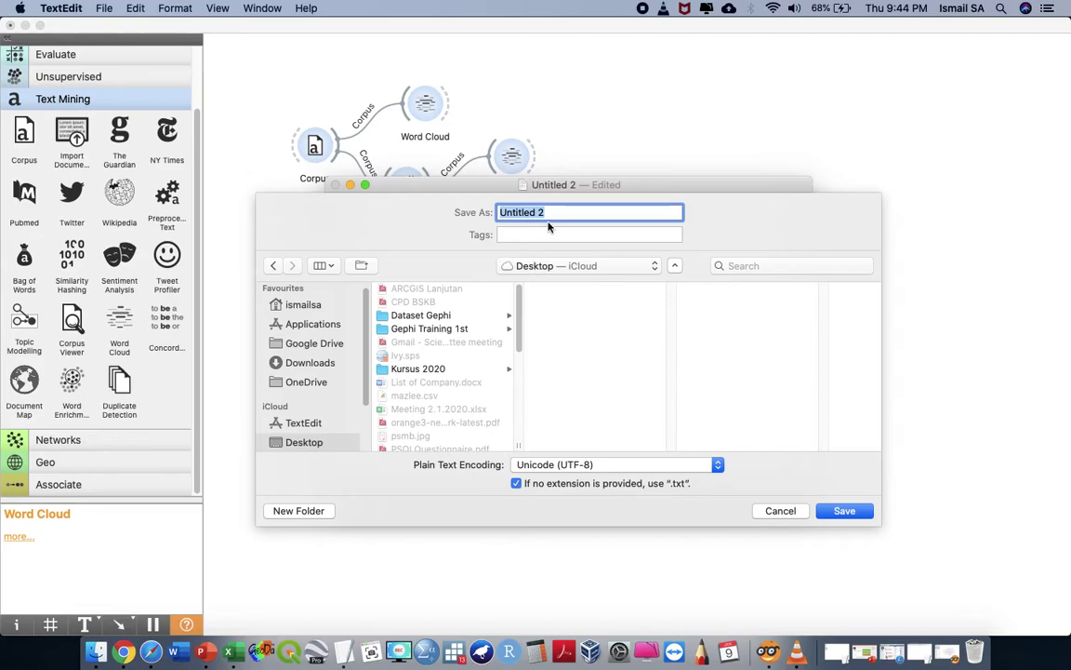
text(stop)
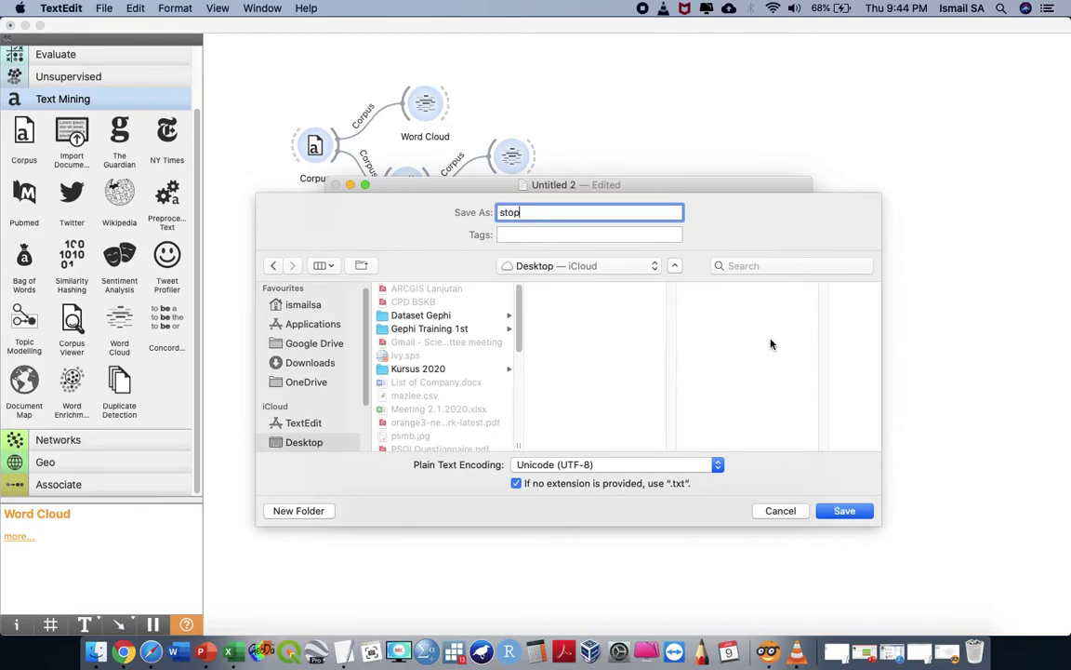
text(words)
key(Return)
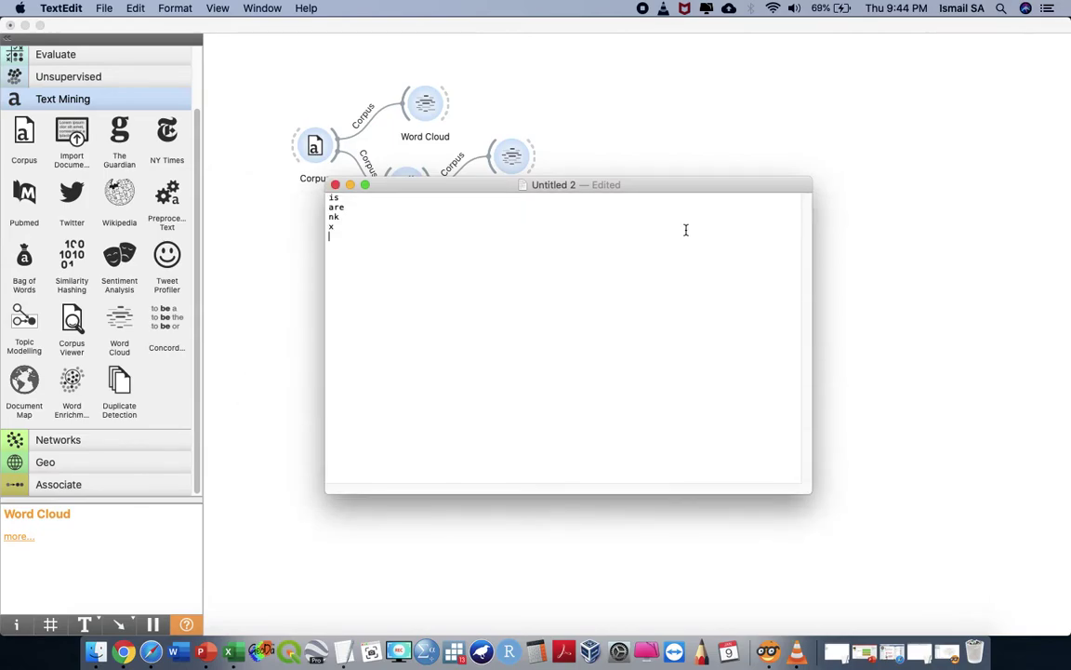
click(336, 184)
- Load the stopword file from the Desktop as the custom stopword list in Preprocess Text and close its settings
double_click(409, 186)
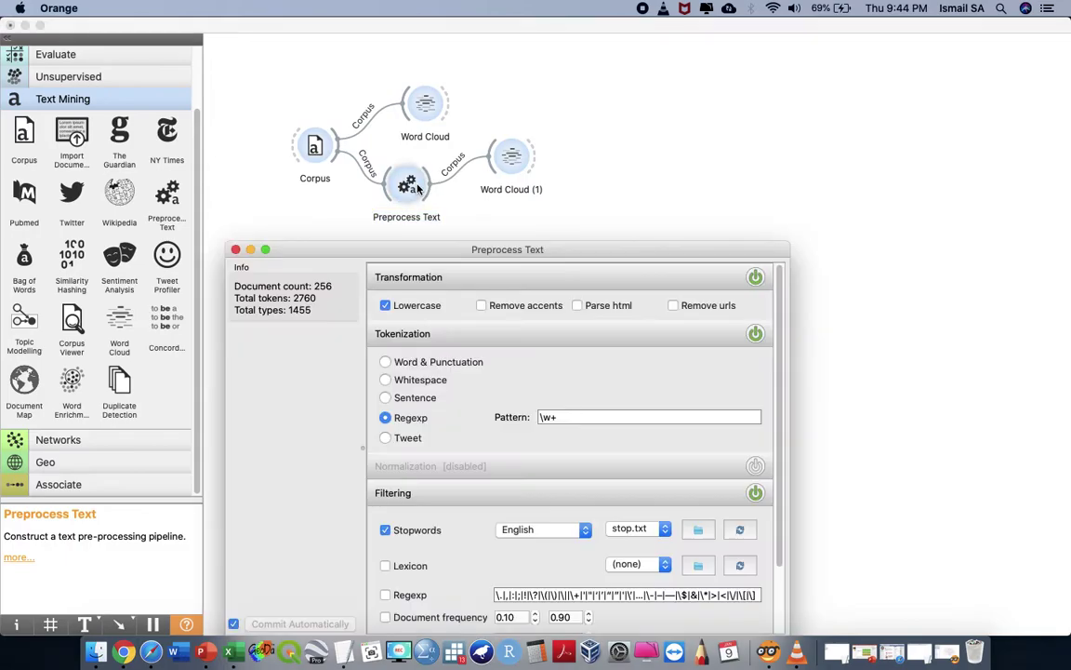
click(698, 529)
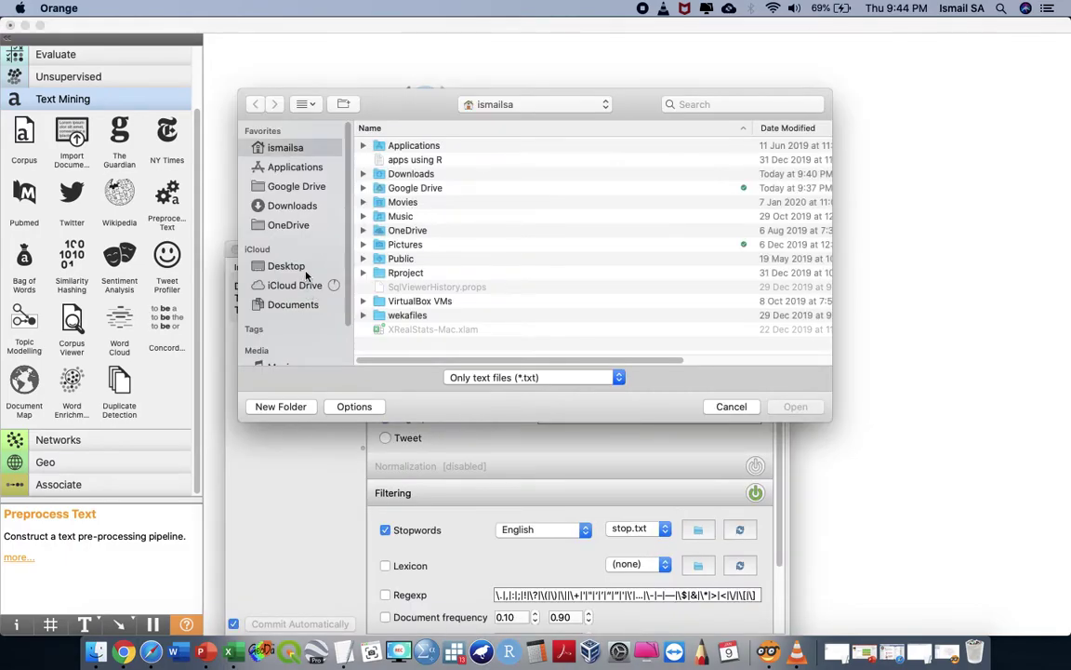
click(305, 272)
click(440, 146)
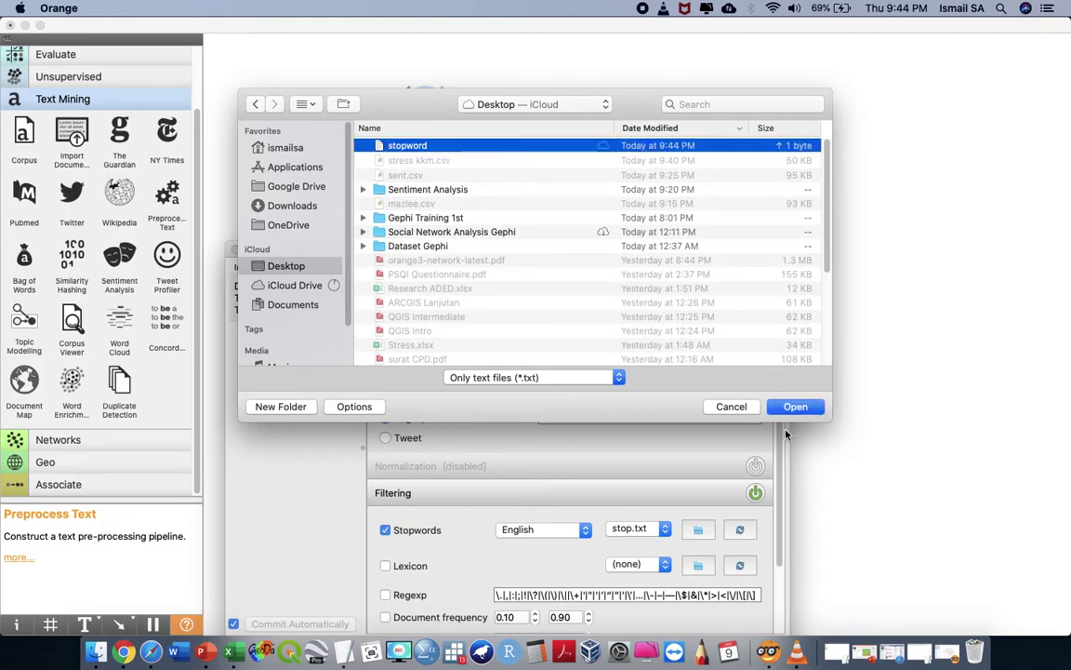
click(795, 406)
drag(633, 247, 646, 85)
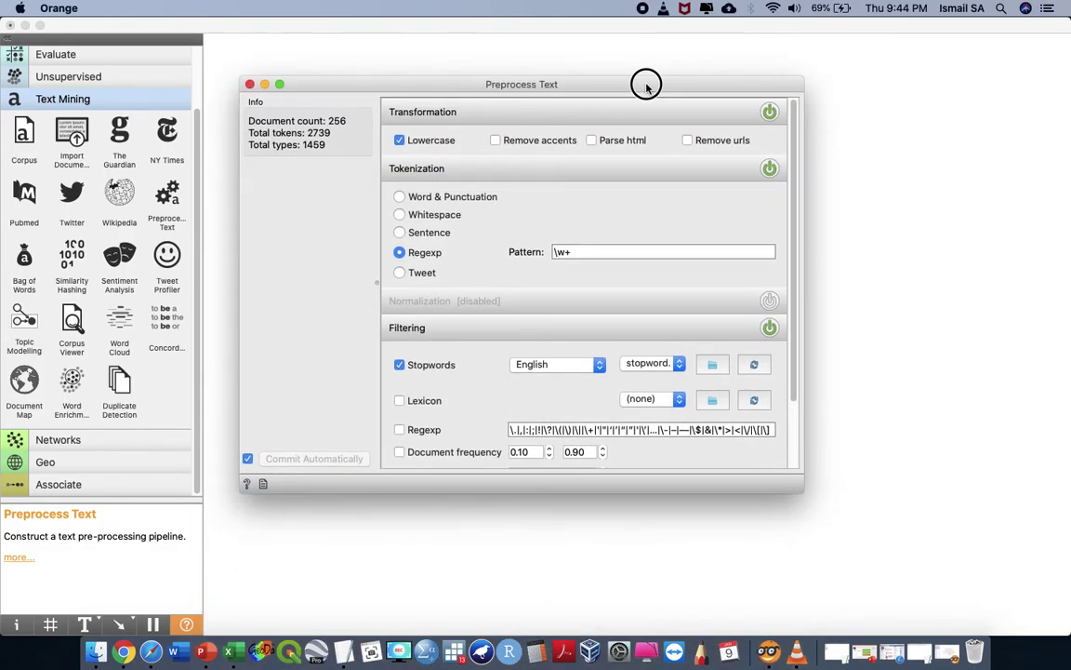
click(249, 84)
- Bring up the open word cloud of the preprocessed text, review its words and close it
click(507, 158)
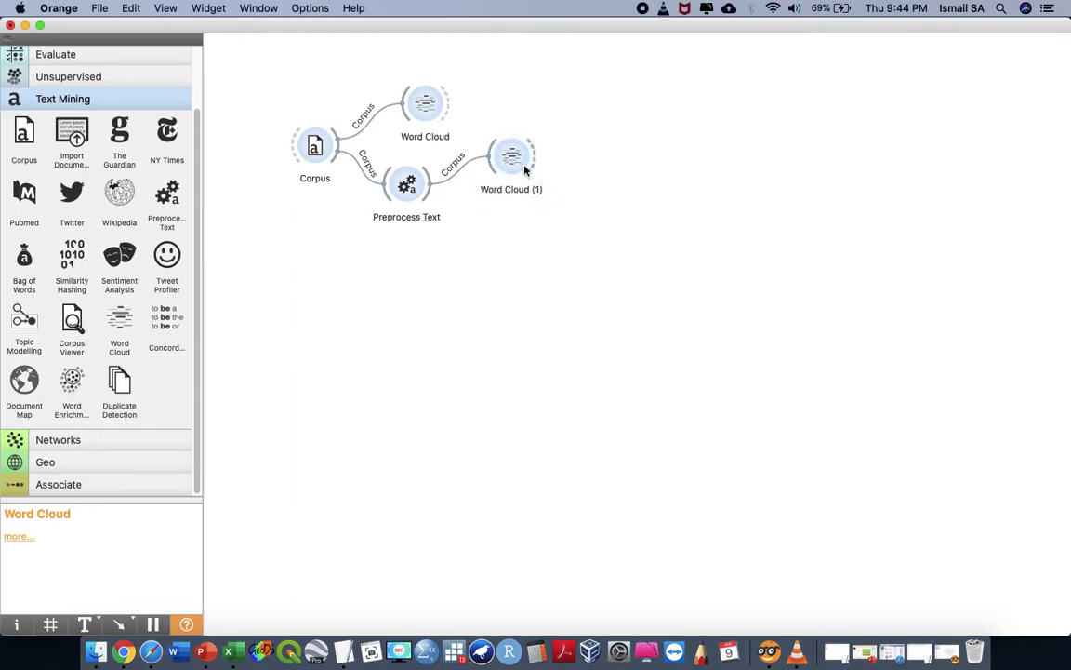
click(523, 172)
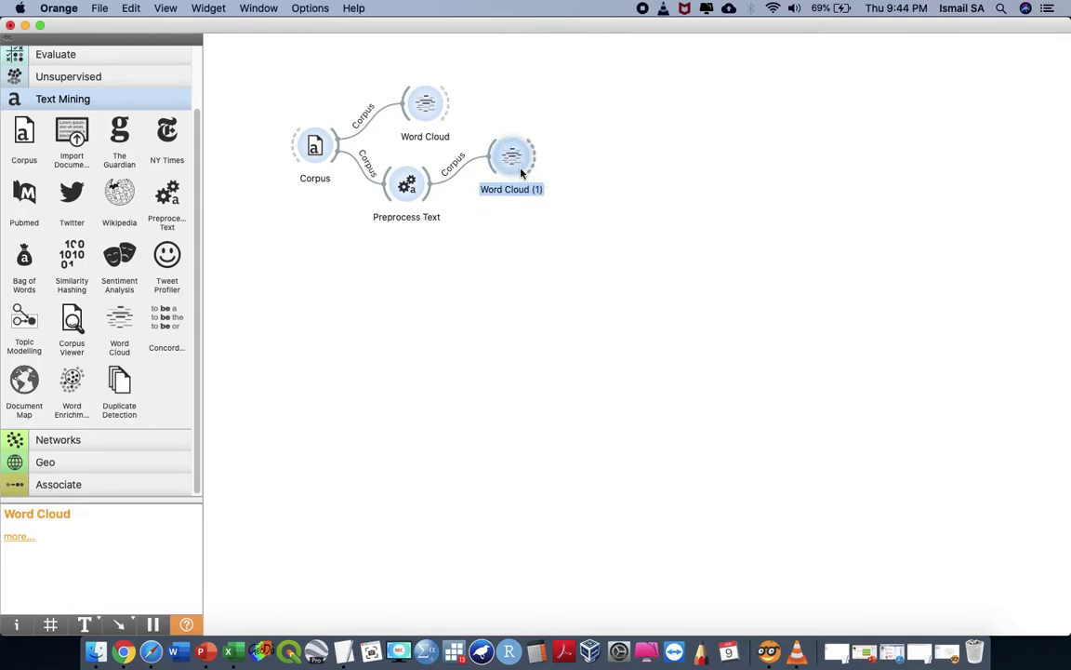
key(ctrl+Up)
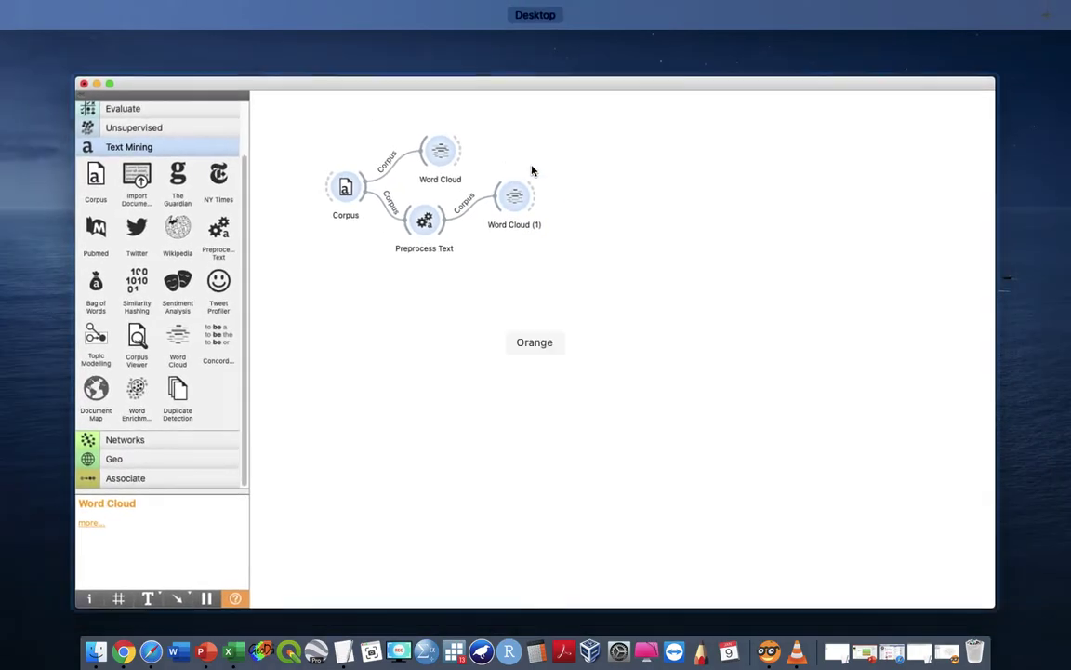
click(842, 507)
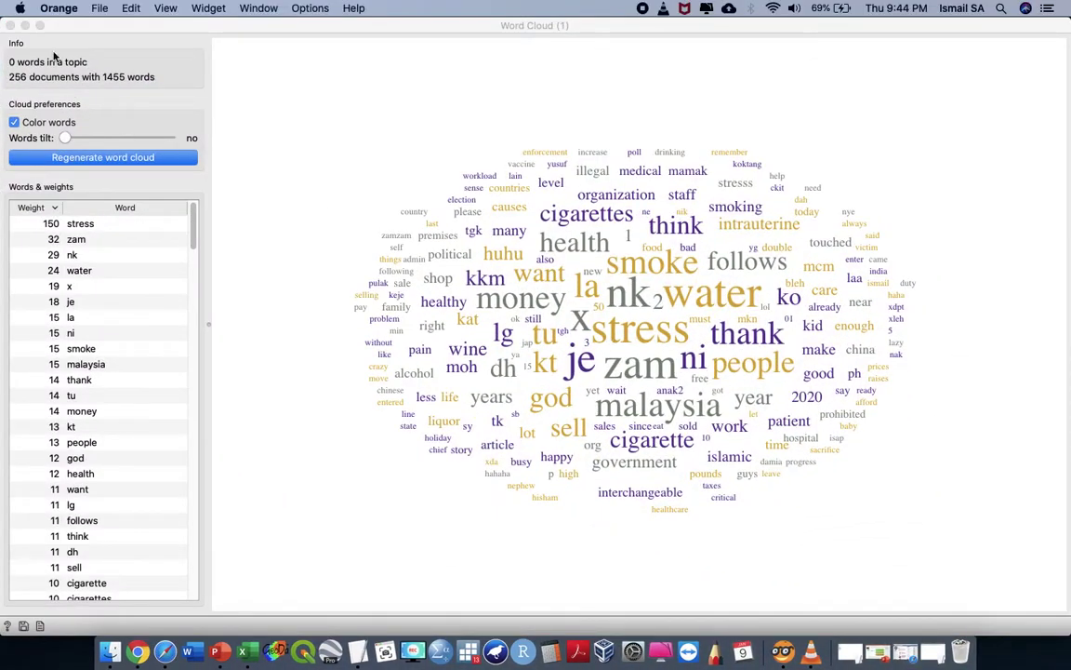
click(9, 25)
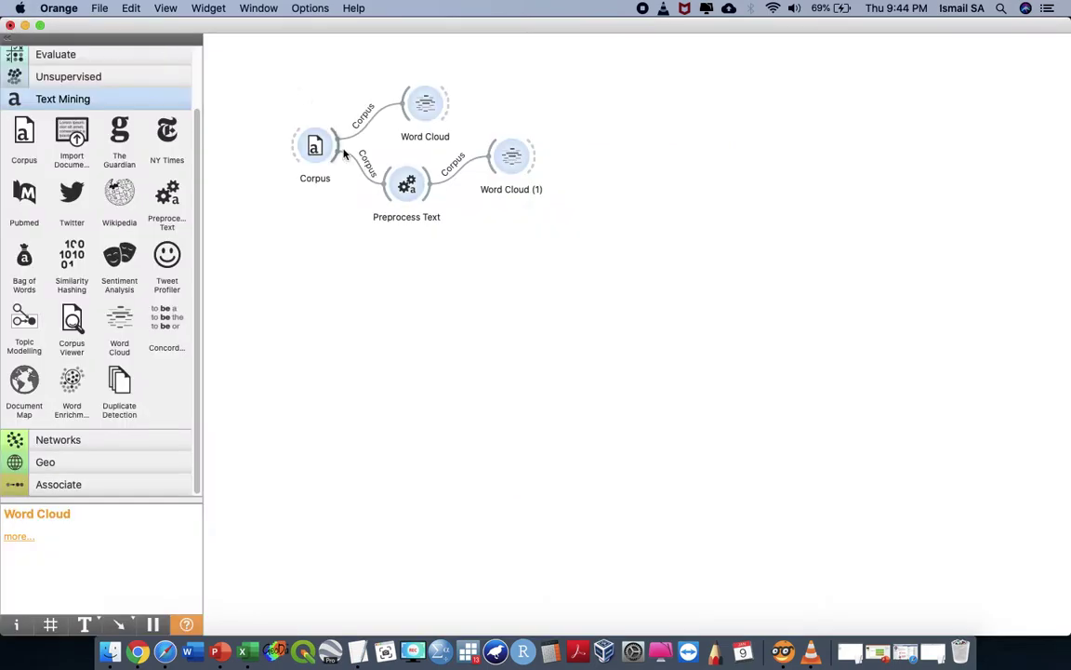
- Reload the stress kkm.csv file in the Corpus widget and close its settings
double_click(314, 147)
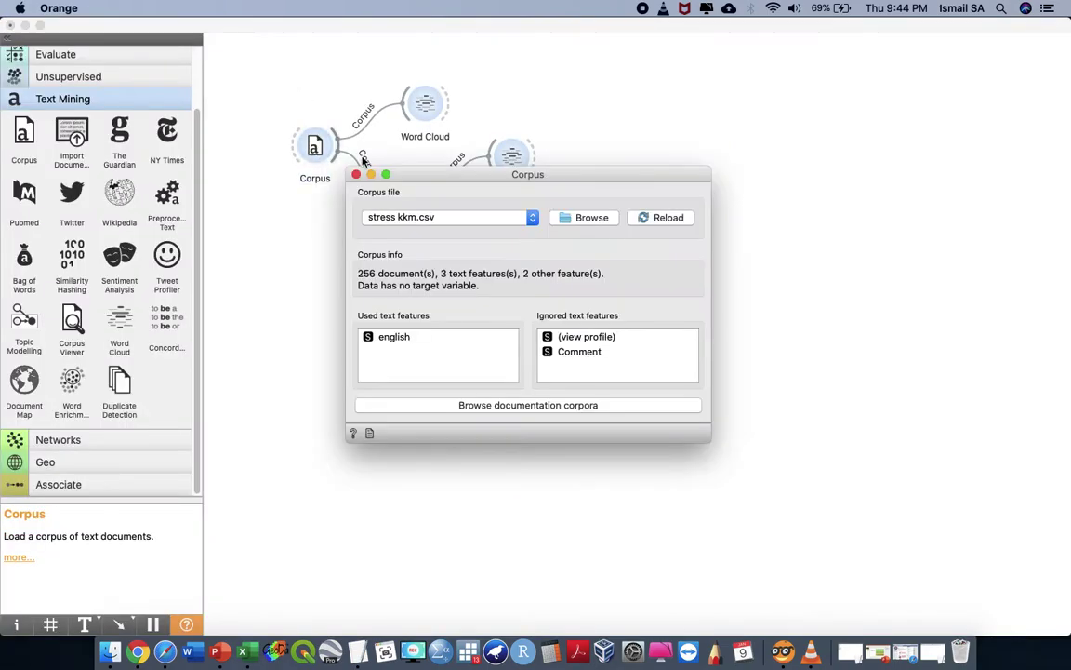
click(661, 216)
click(356, 174)
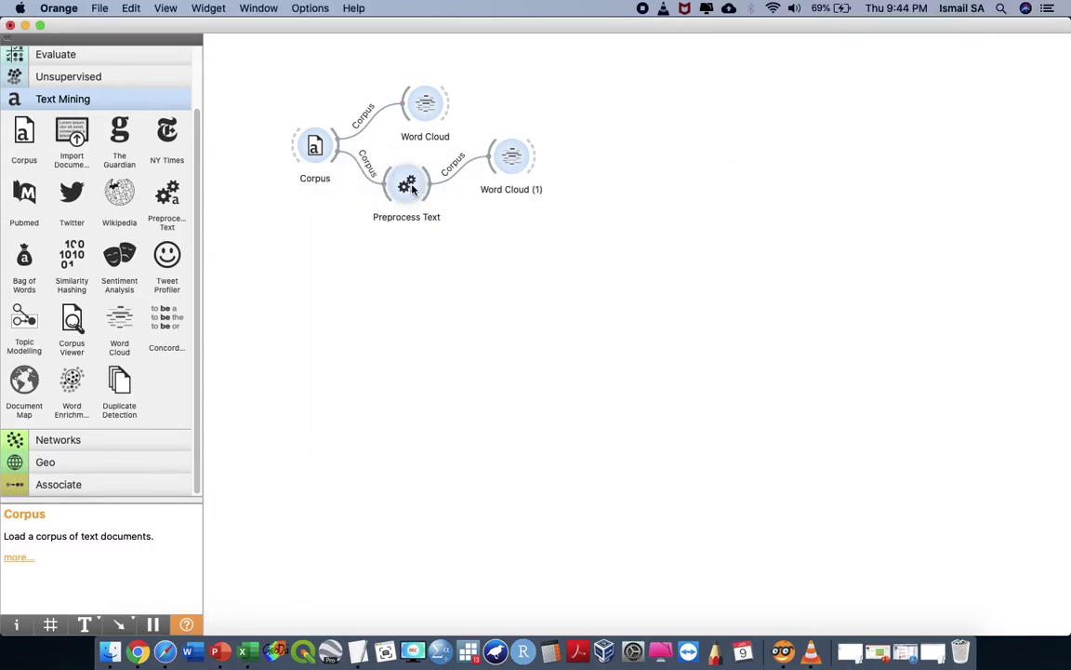
- Load the stopword file from the Desktop again as the custom stopword list in Preprocess Text and close the settings
double_click(412, 183)
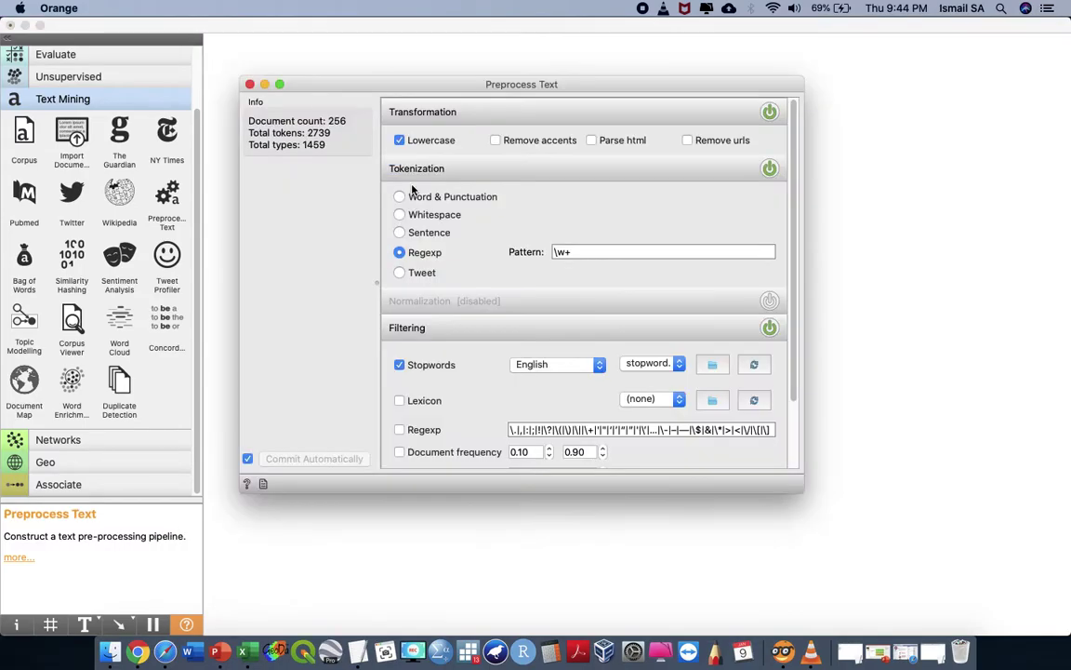
click(712, 364)
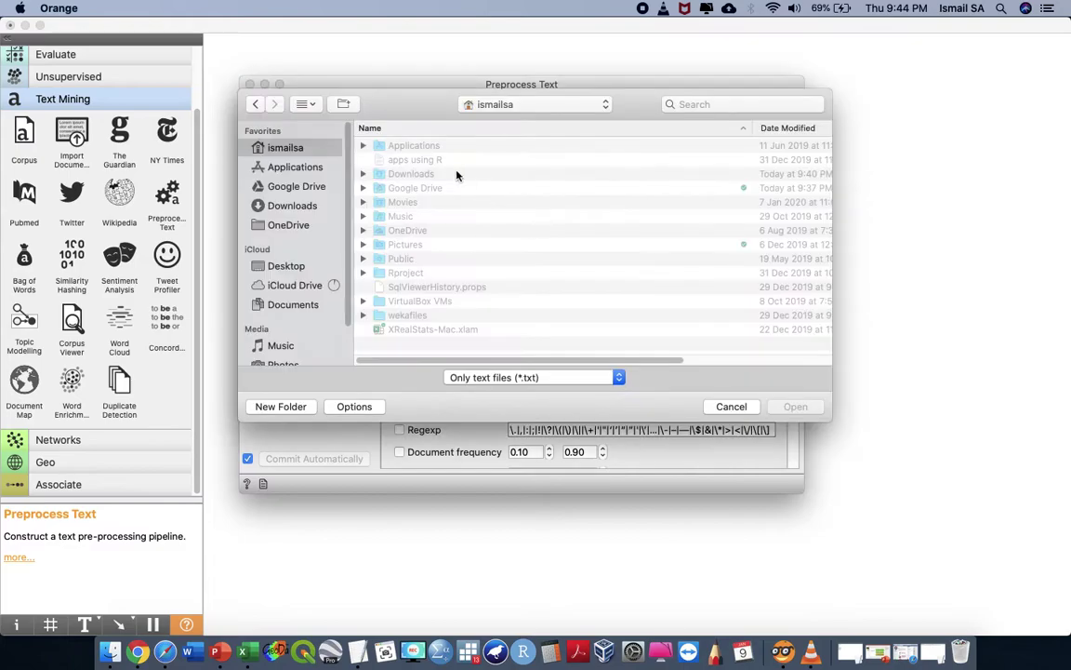
click(285, 266)
double_click(409, 146)
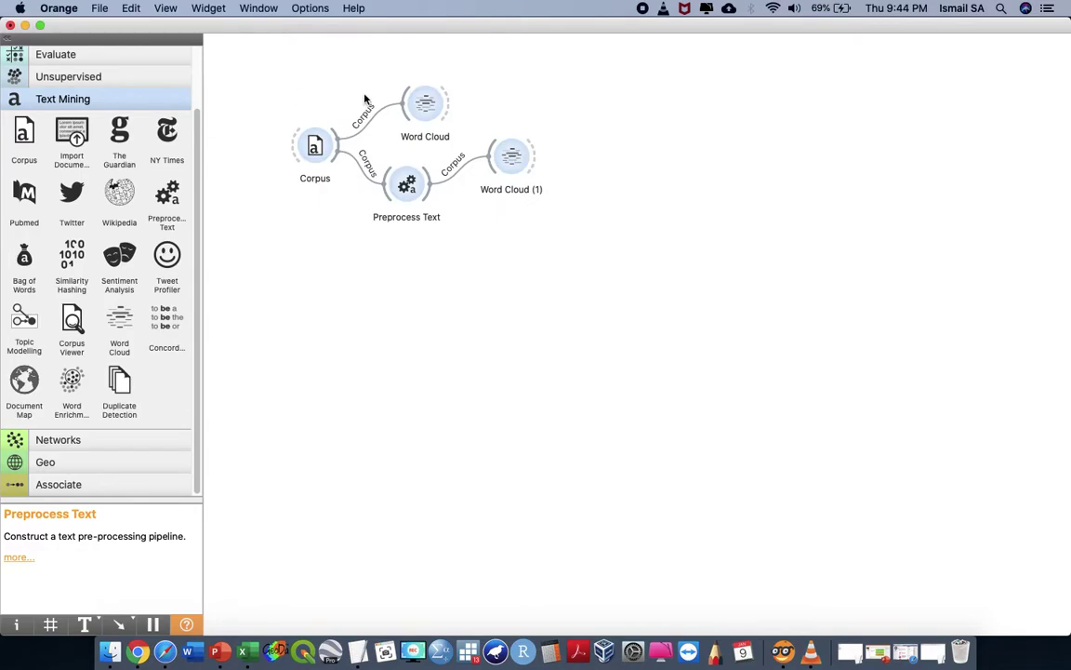
click(250, 84)
- Examine the word cloud of the preprocessed text alongside the Facebook stress poll in Safari, then close the cloud
double_click(511, 157)
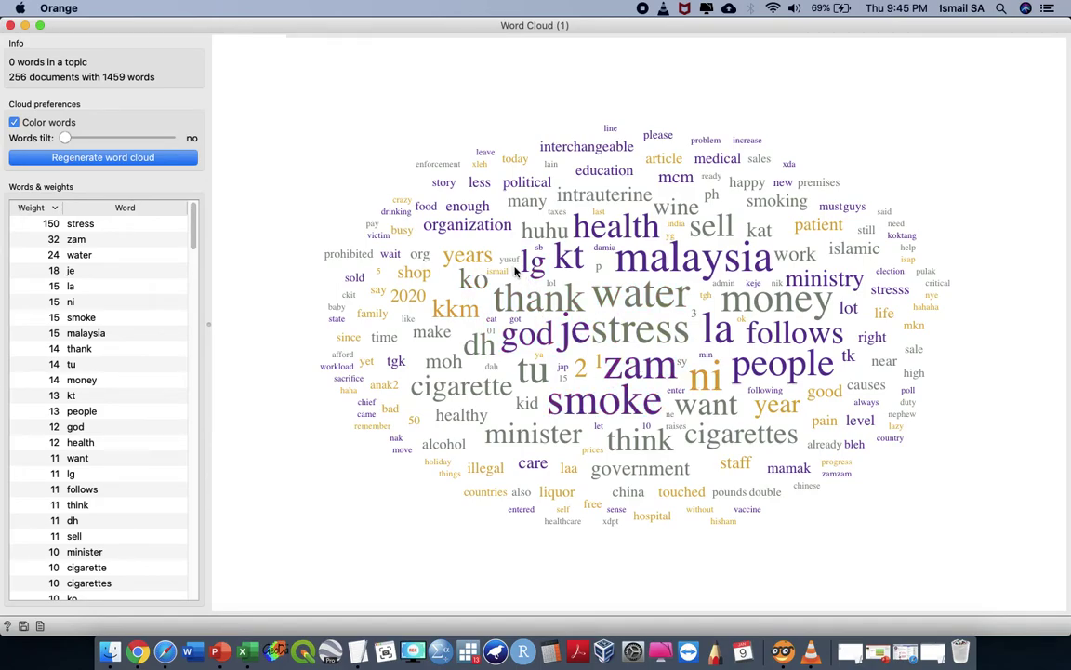
click(164, 651)
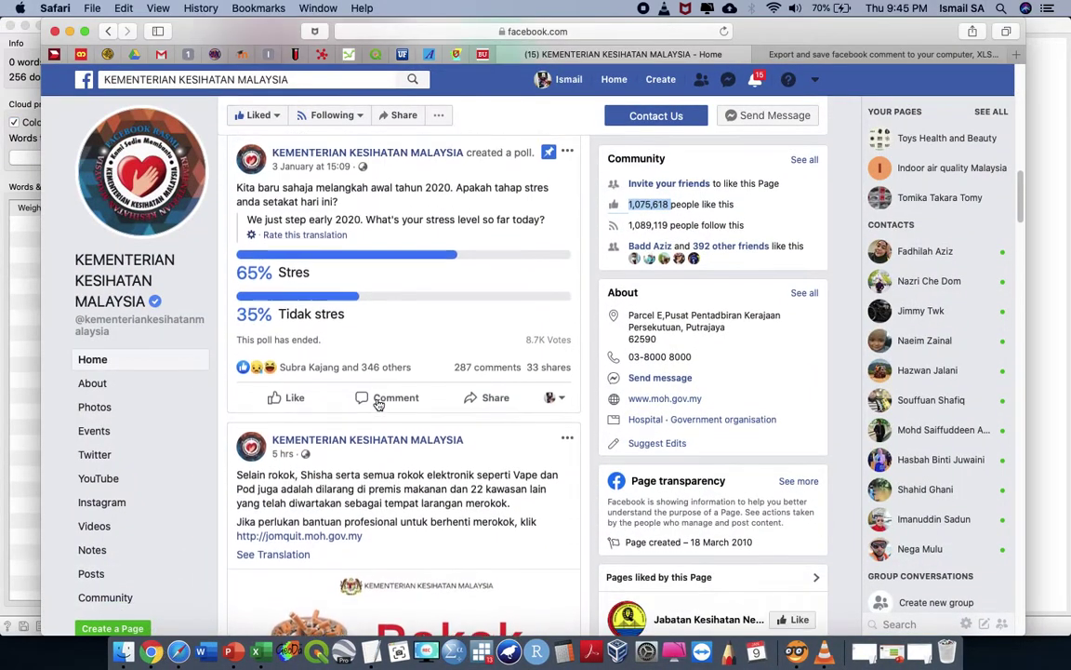
scroll(378, 404, up, 1)
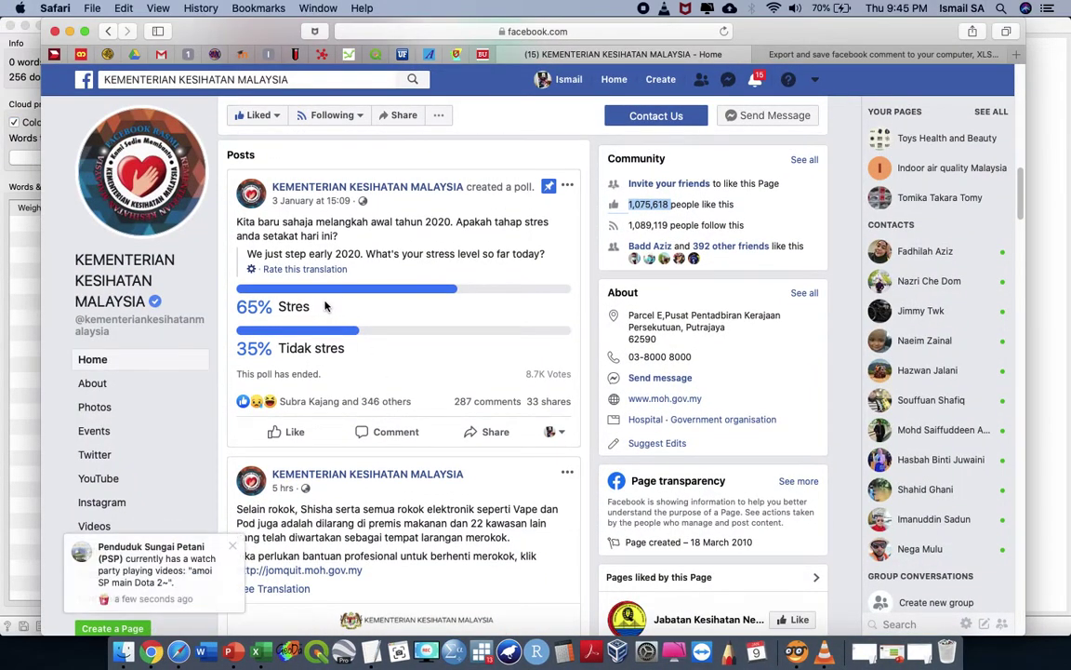
key(ctrl+Up)
click(651, 354)
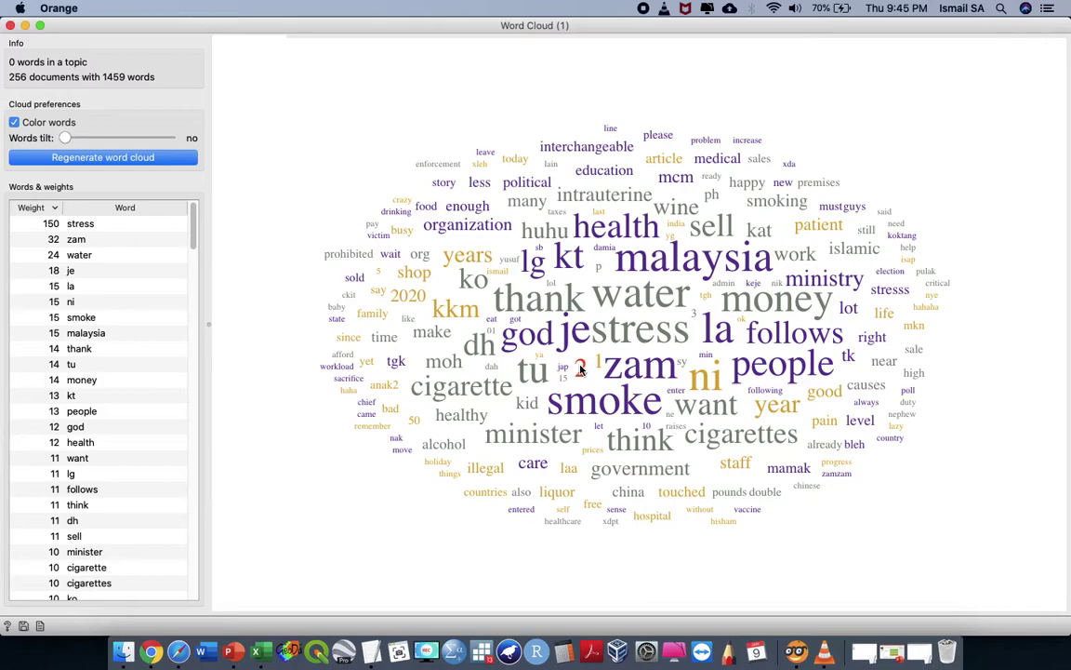
click(10, 26)
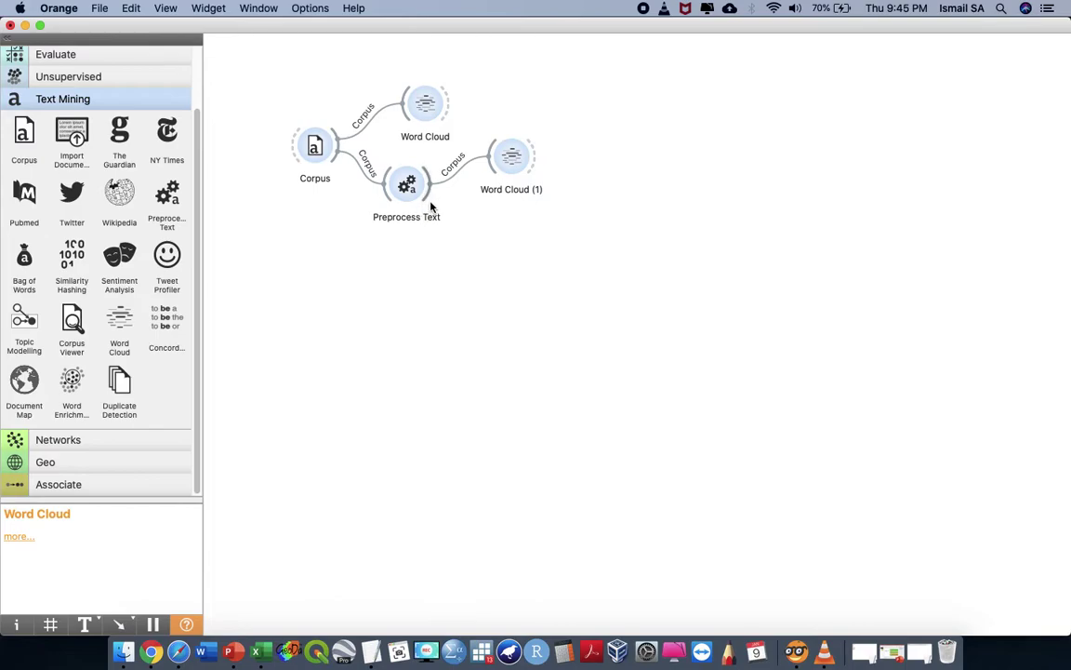
- Add a Sentiment Analysis widget fed by Preprocess Text and check its method settings, leaving Liu Hu with English selected
drag(429, 196, 500, 272)
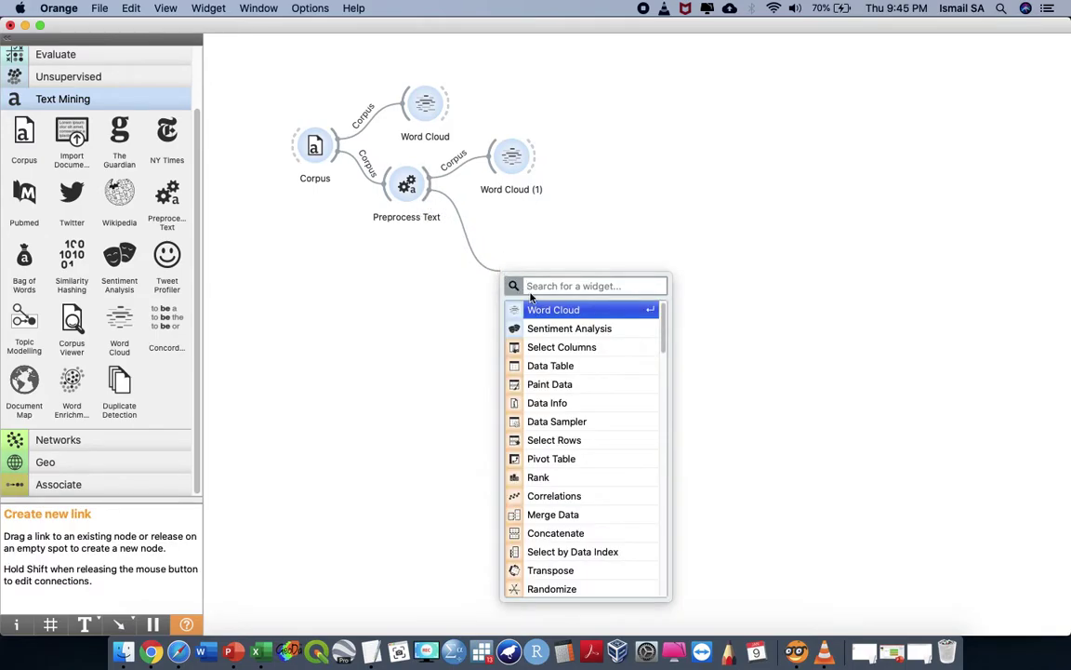
text(sen)
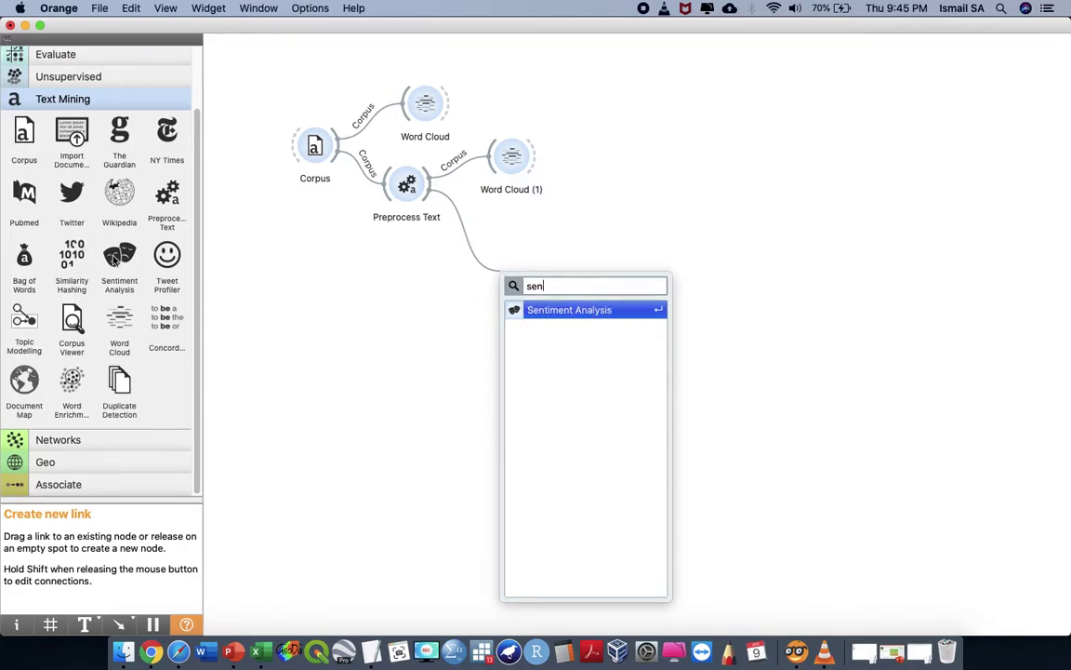
click(561, 311)
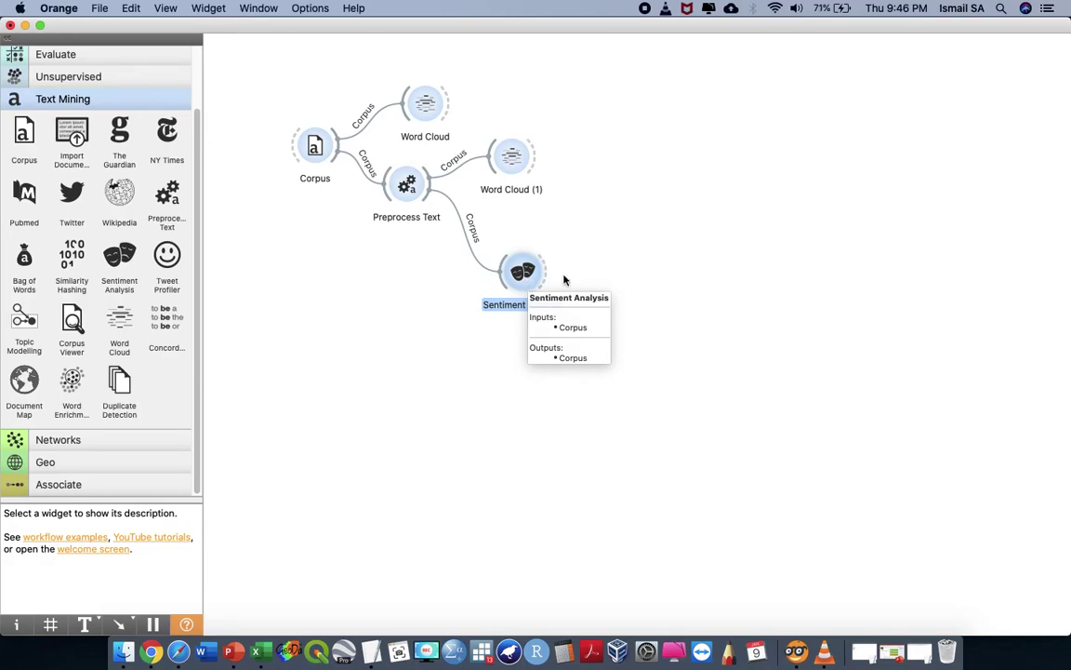
click(523, 273)
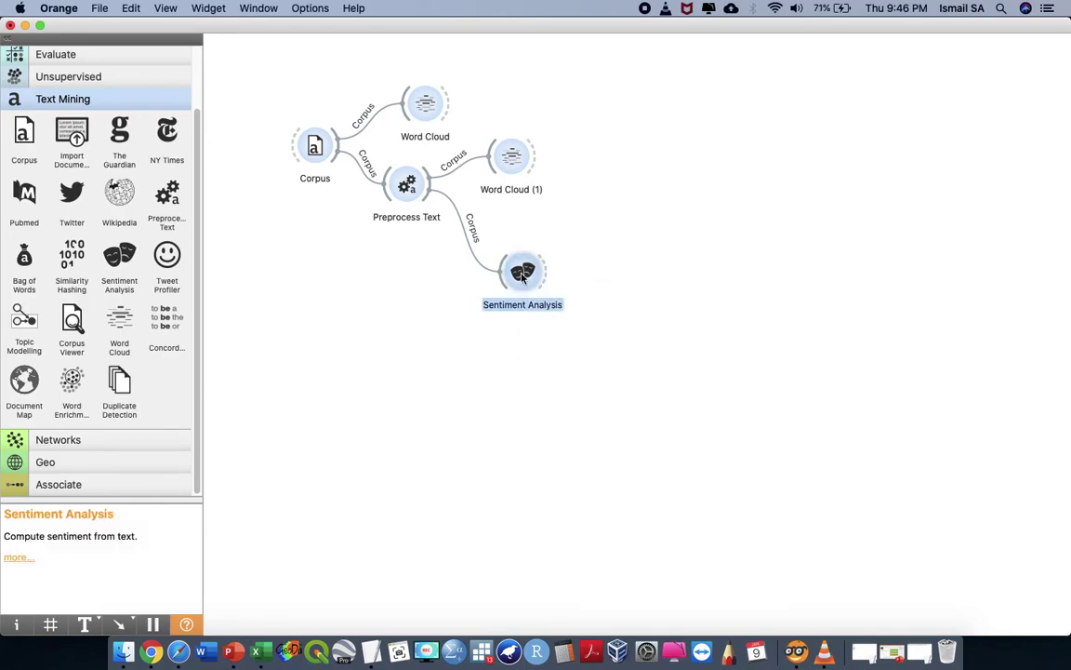
double_click(522, 273)
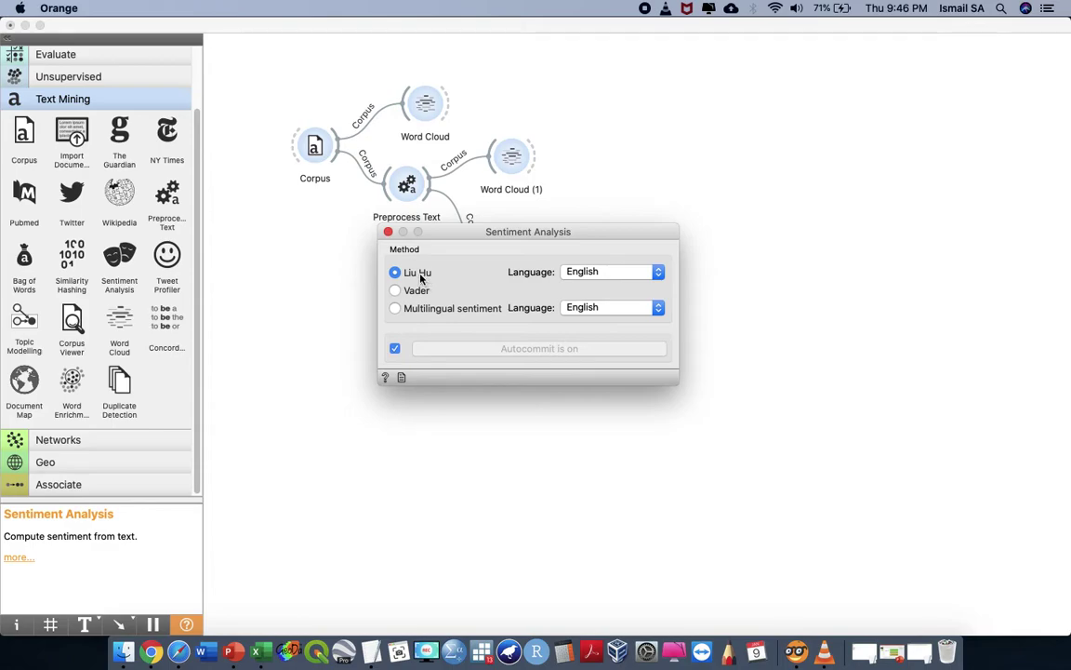
click(388, 232)
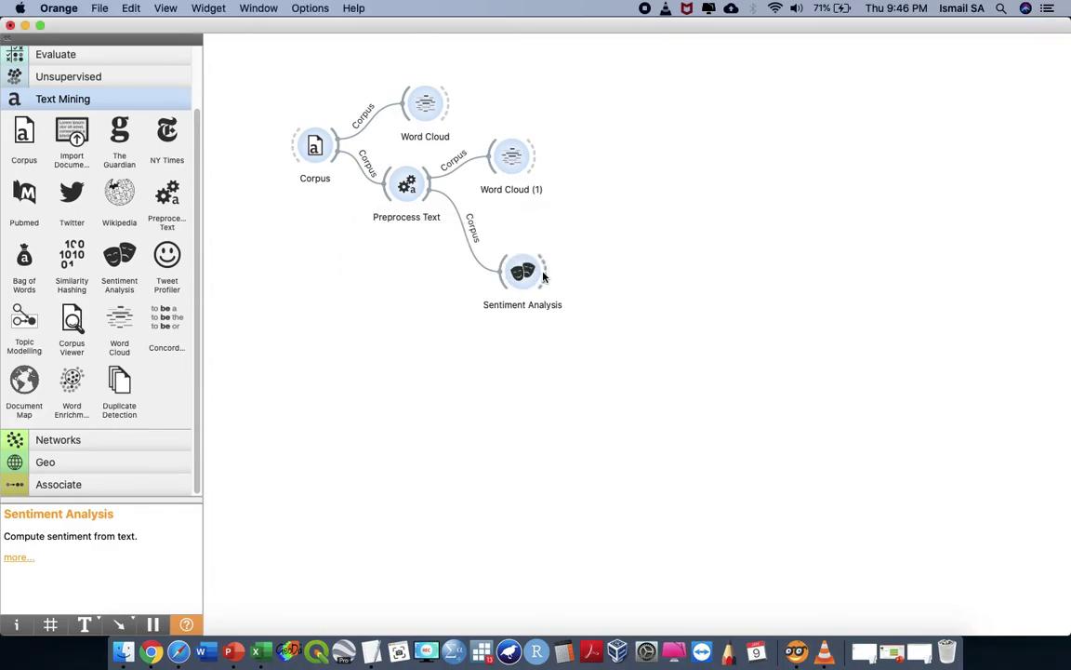
- Add a Data Table connected to Sentiment Analysis, inspect the comments' sentiment scores and close the table
drag(547, 279, 635, 270)
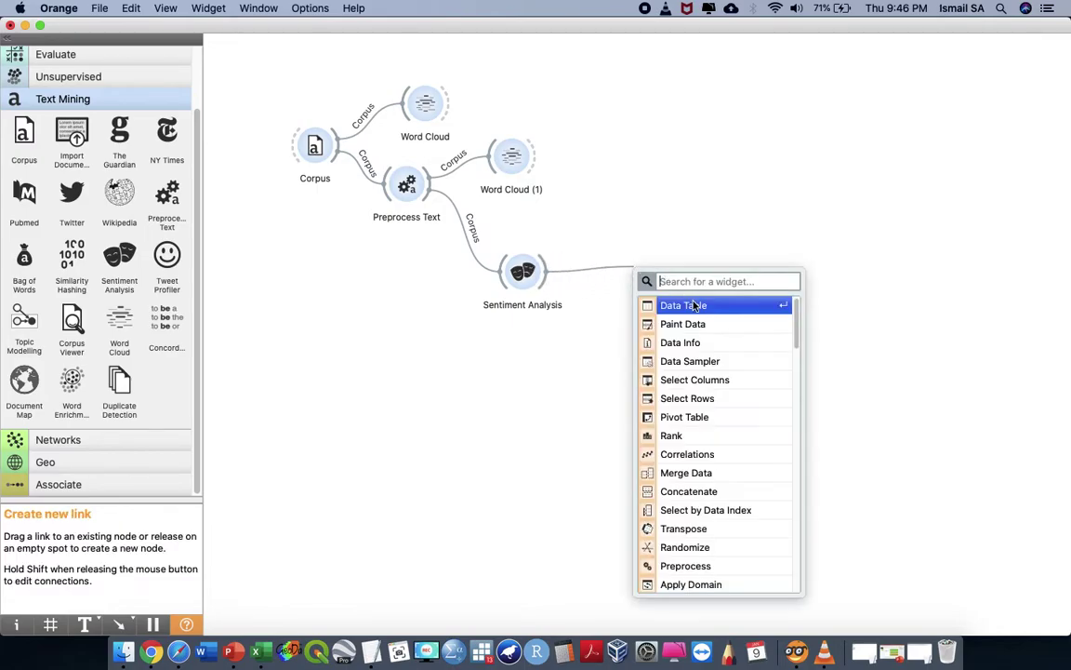
click(696, 306)
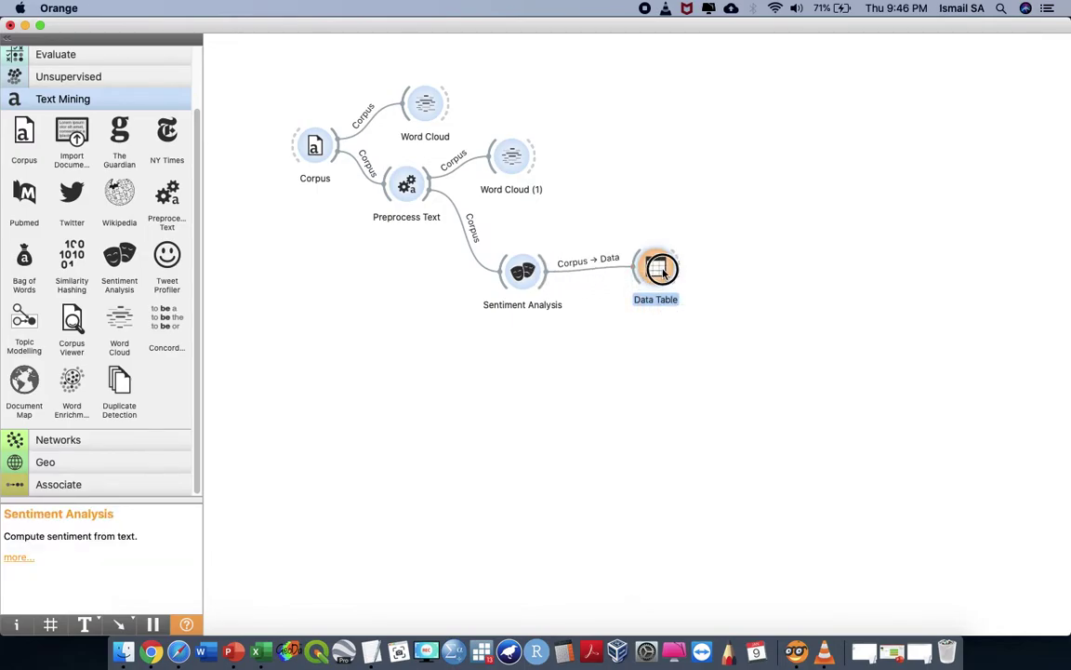
double_click(664, 272)
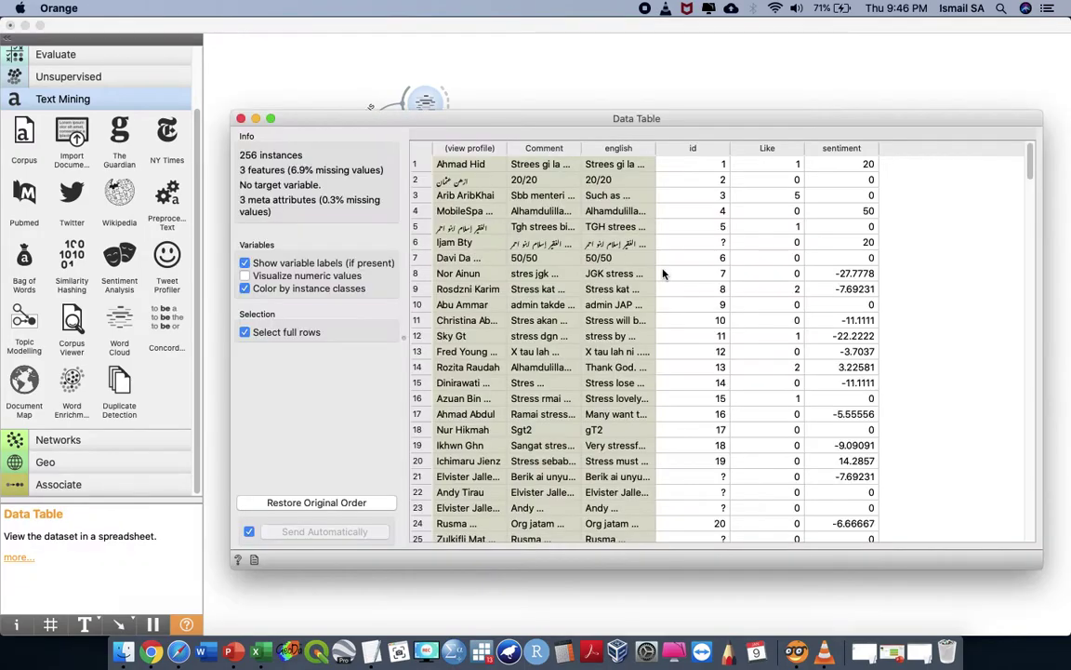
click(837, 150)
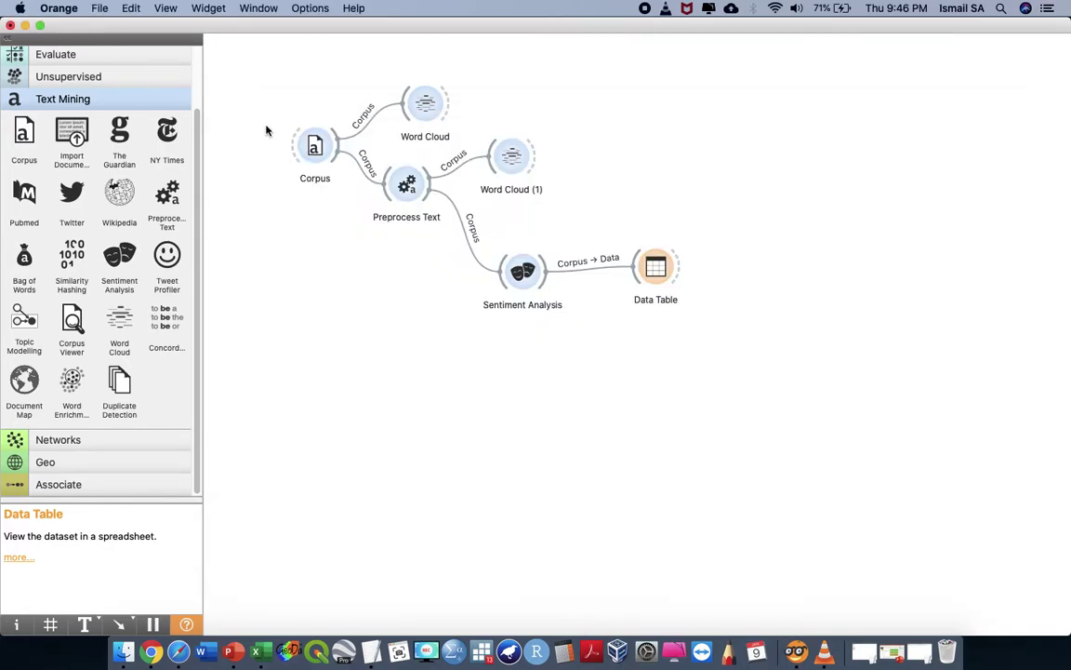
click(240, 118)
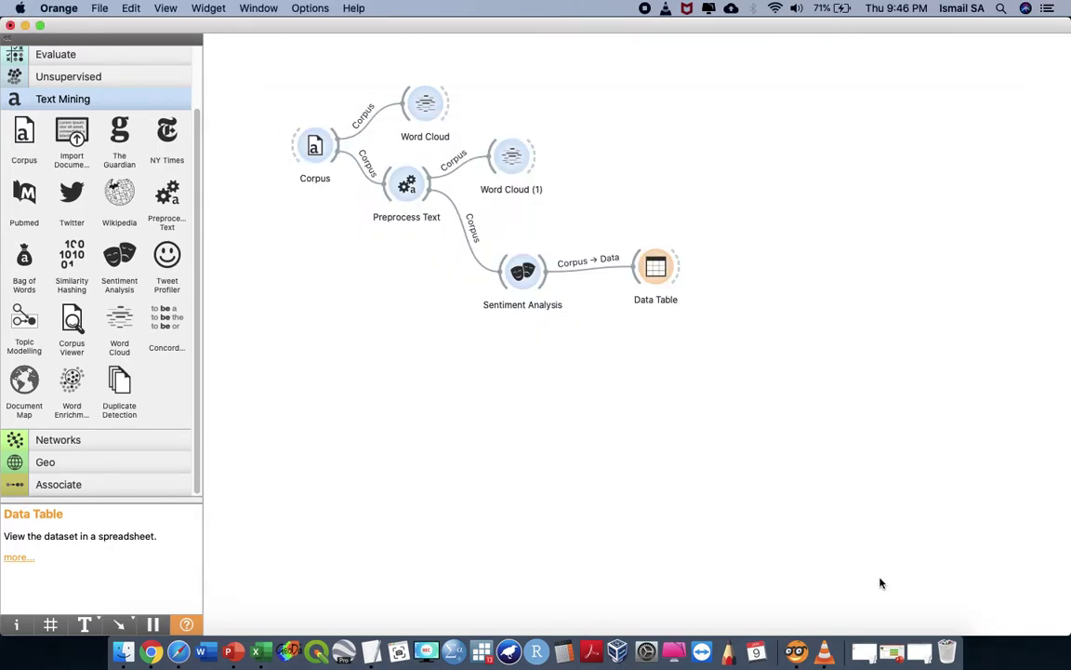
- Clear the TextEdit, Orange and Safari windows off the desktop and move the stopword file near stress kkm.csv
click(921, 658)
click(123, 54)
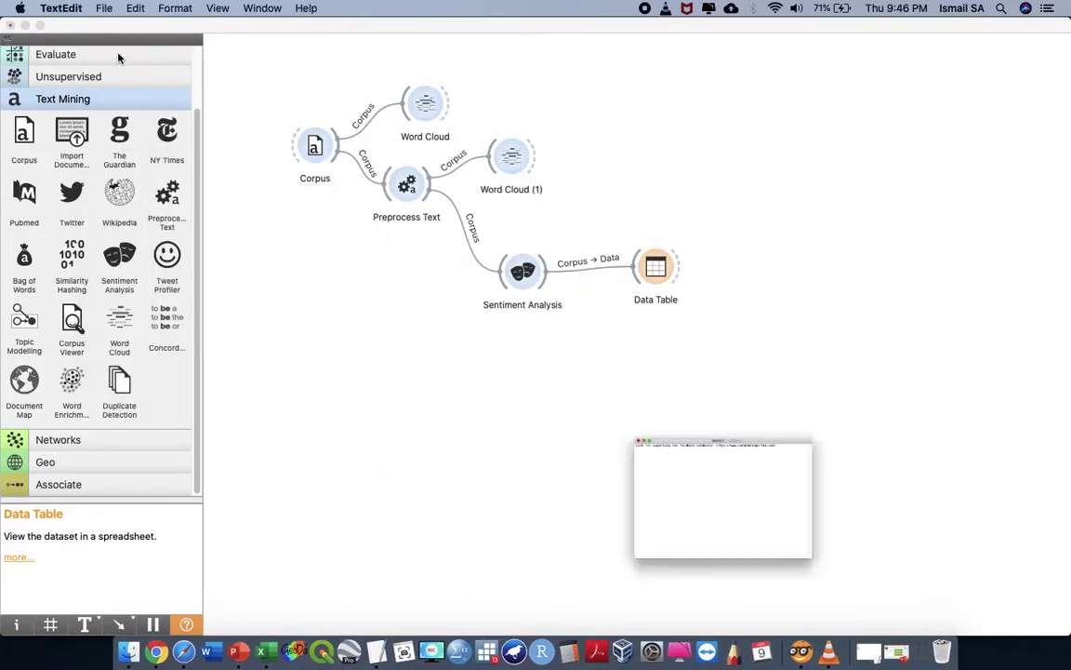
click(24, 25)
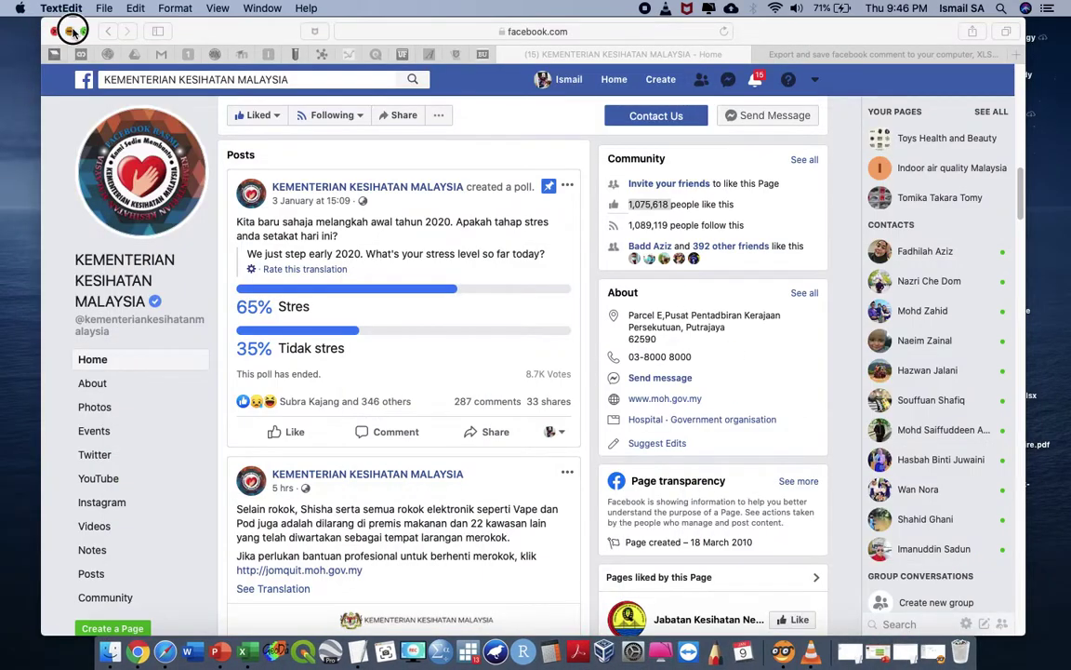
click(71, 32)
drag(933, 531, 410, 450)
- Open the stopword file from the desktop, add stress on its own line below x and save the list
double_click(410, 450)
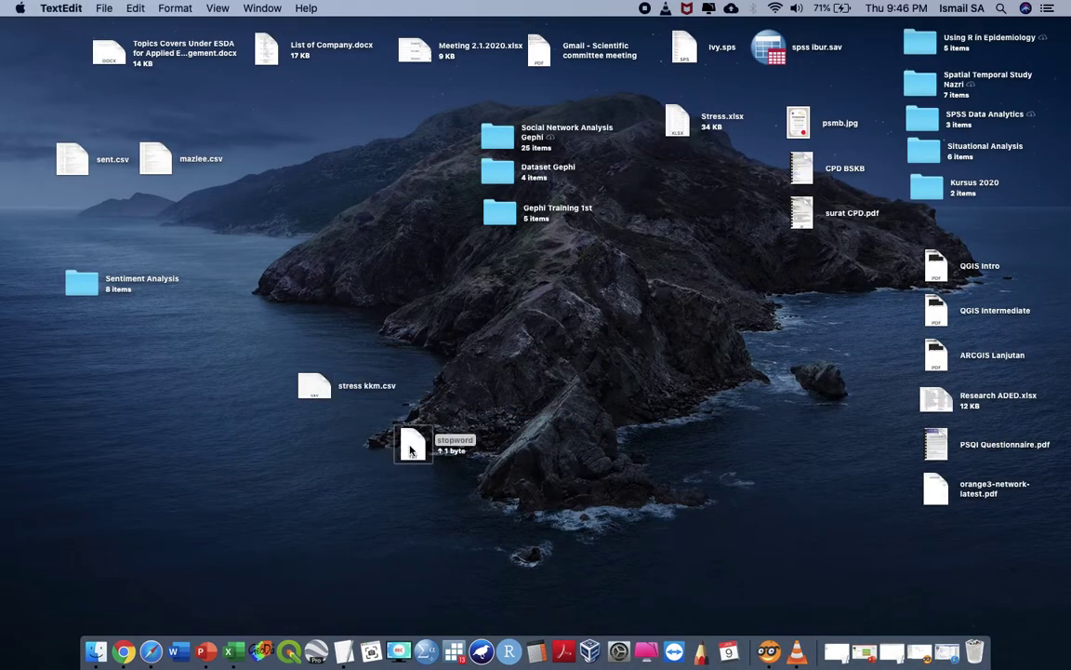
key(BackSpace)
text(stress)
key(super+s)
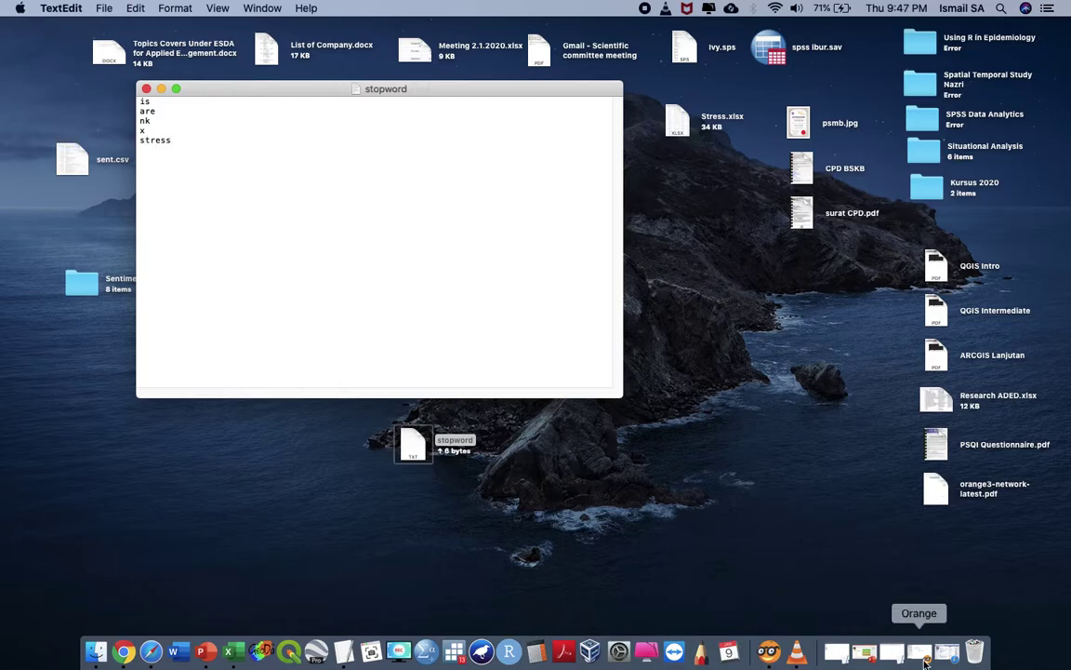
- Return to Orange, reload the stopword file from the Desktop in Preprocess Text and open the word cloud of the preprocessed text
click(918, 651)
double_click(412, 203)
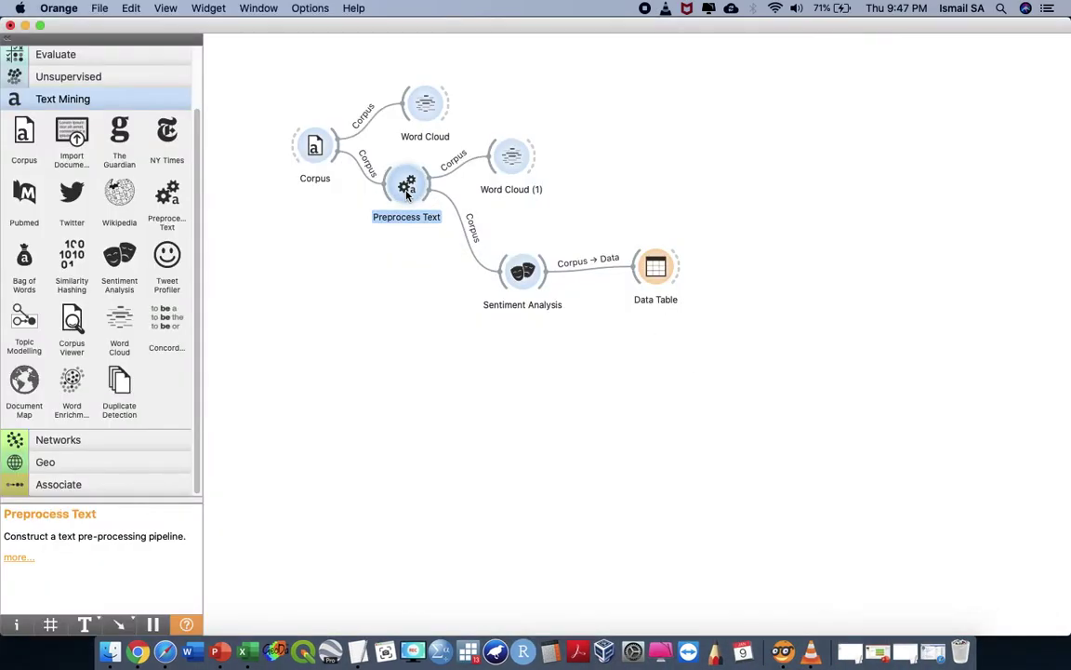
click(712, 364)
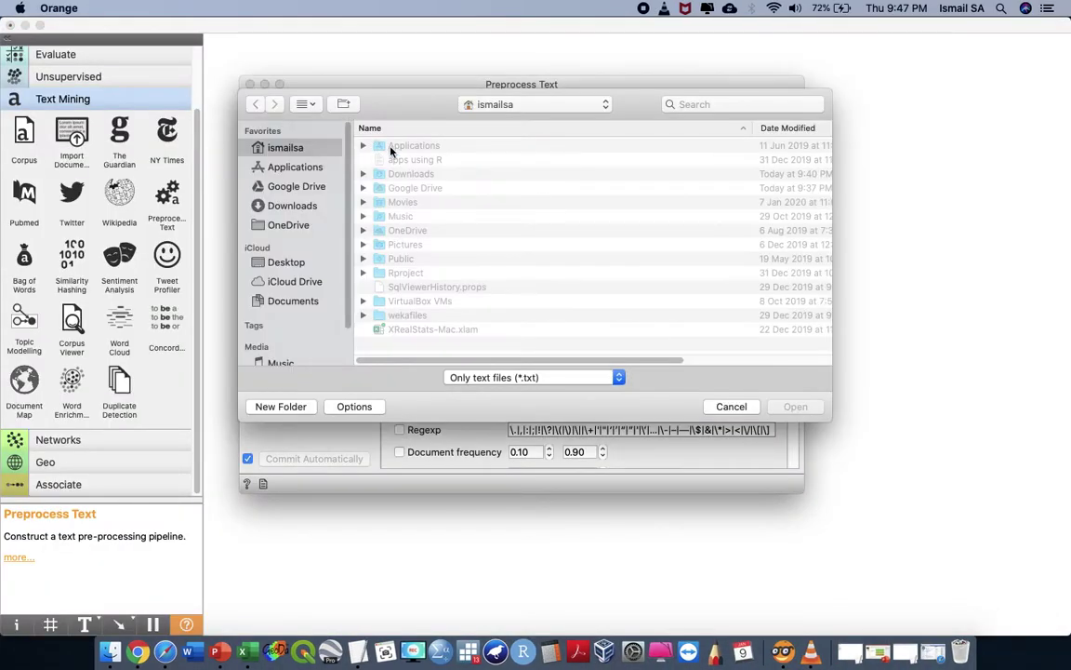
click(284, 262)
double_click(413, 145)
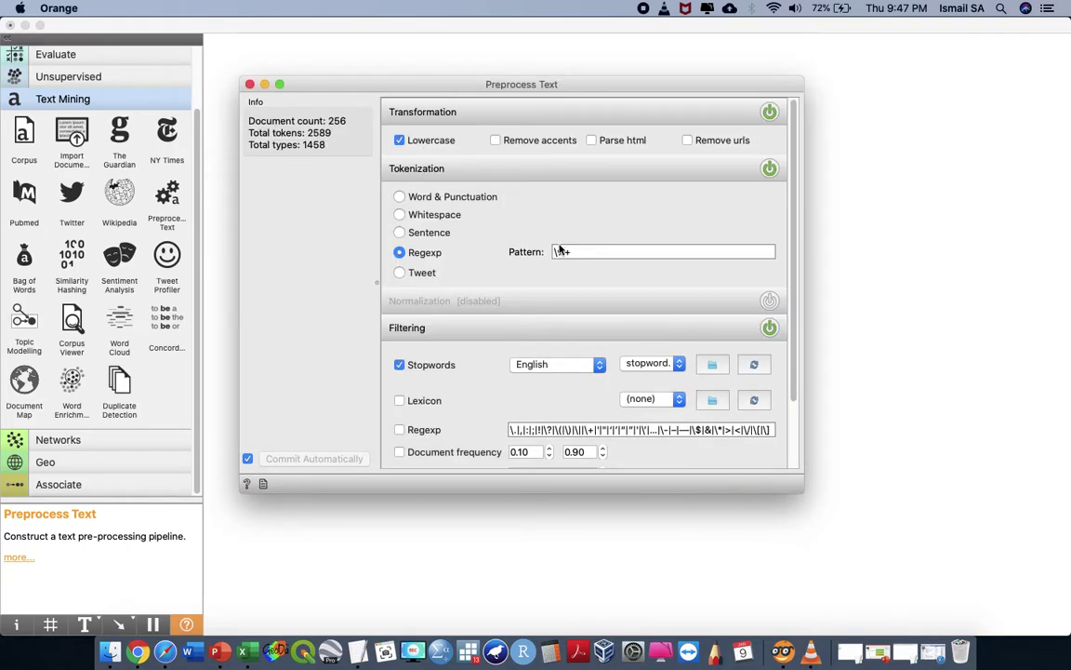
click(249, 84)
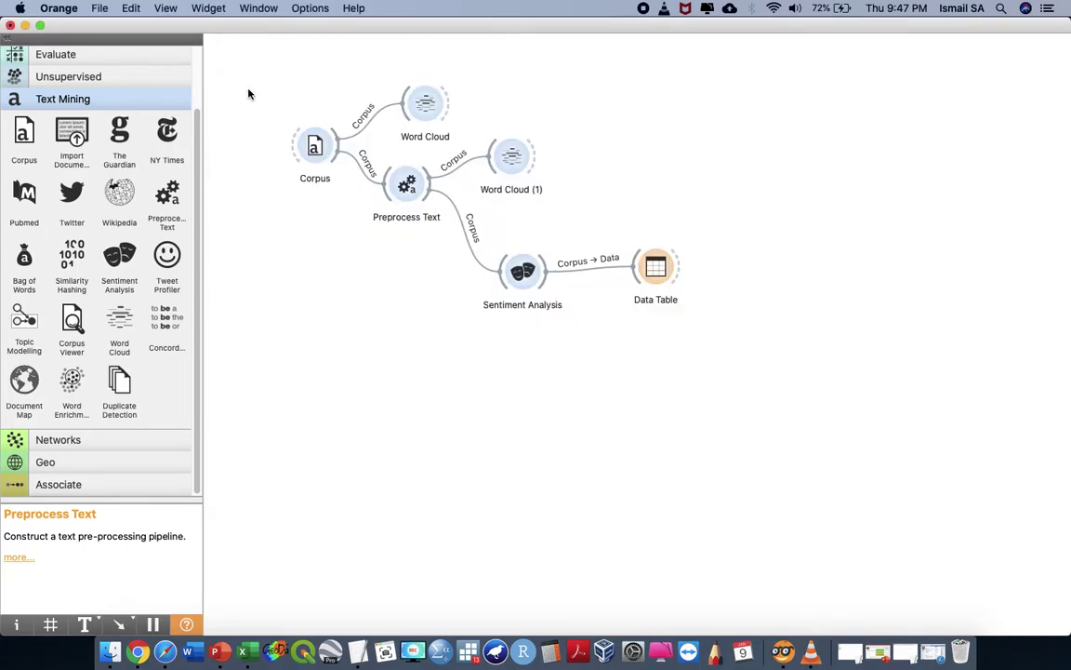
double_click(508, 163)
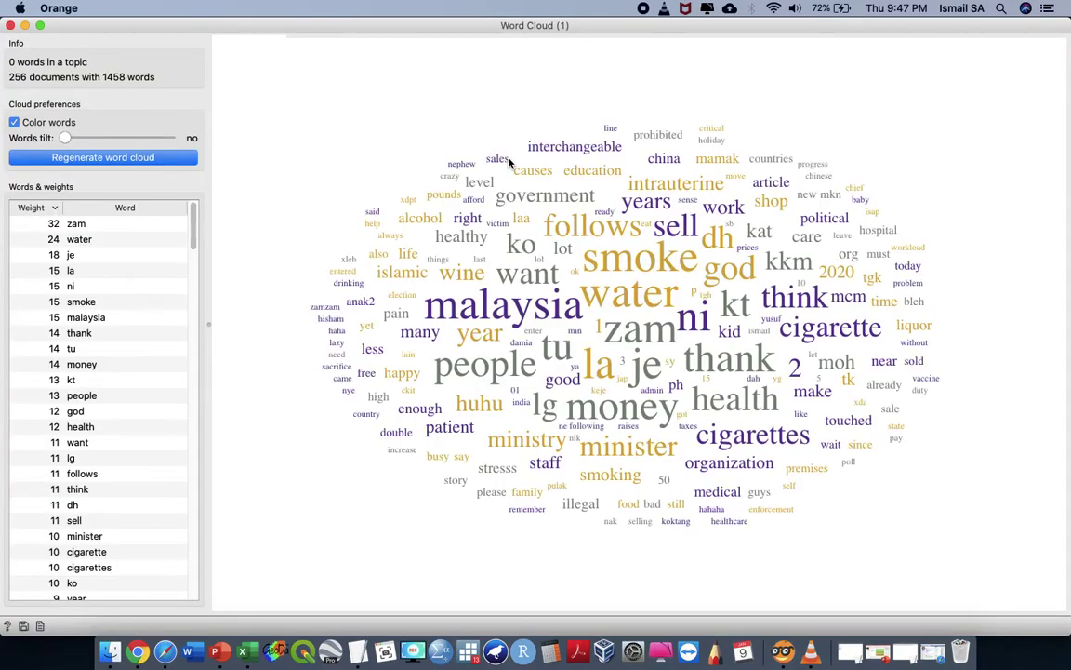
- Close the word cloud, review the Sentiment Analysis settings and sort the comments in the Data Table by ascending sentiment
click(12, 26)
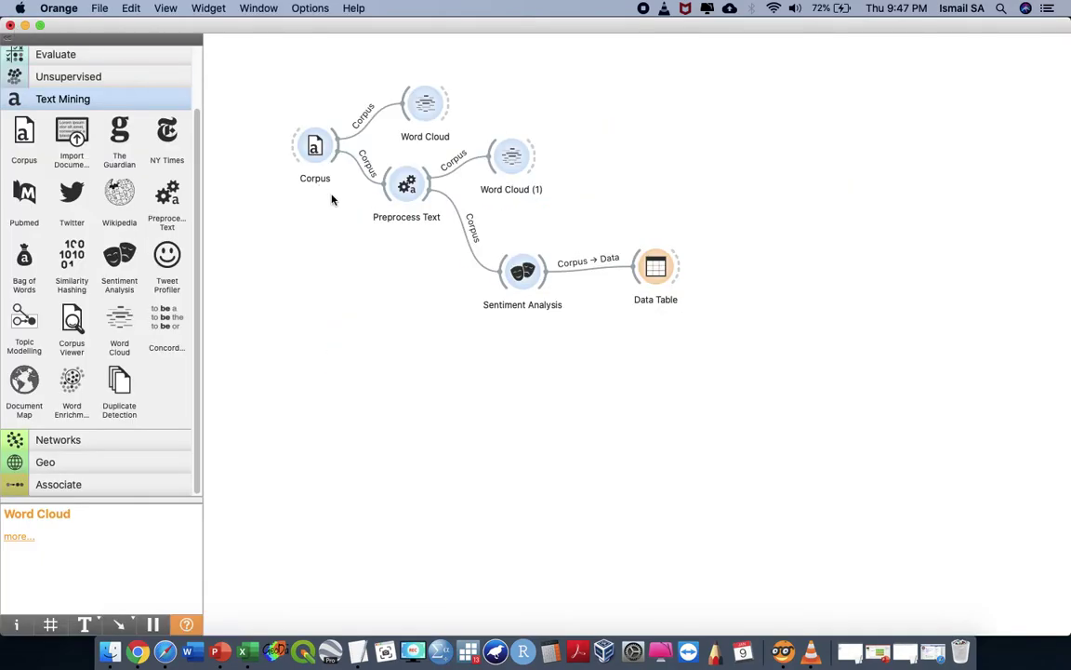
double_click(522, 268)
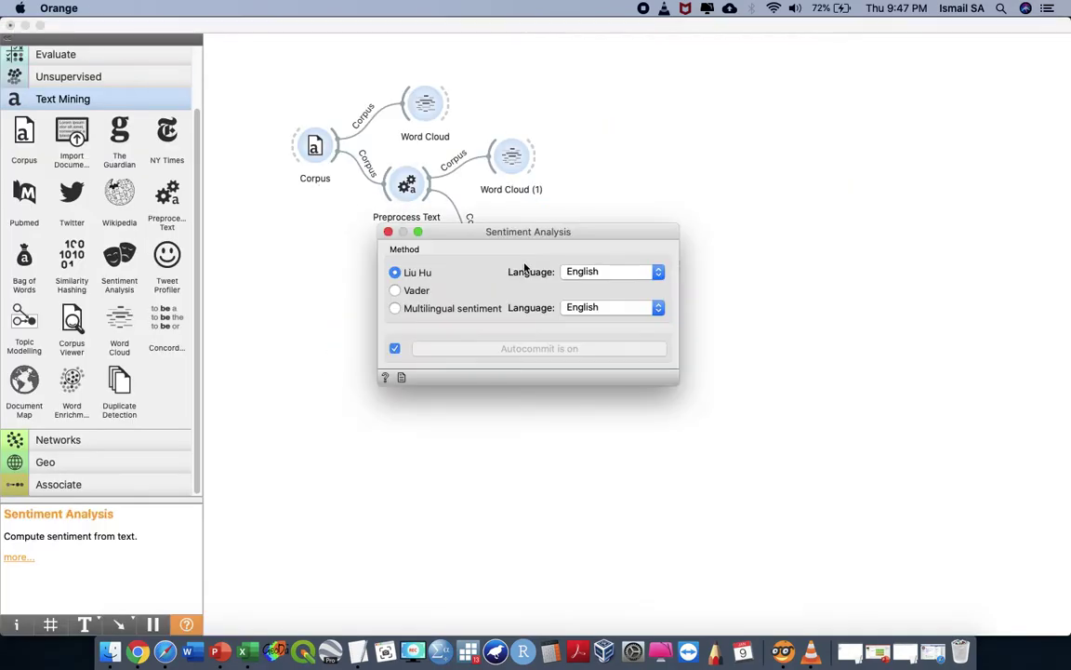
click(387, 232)
click(657, 269)
double_click(658, 270)
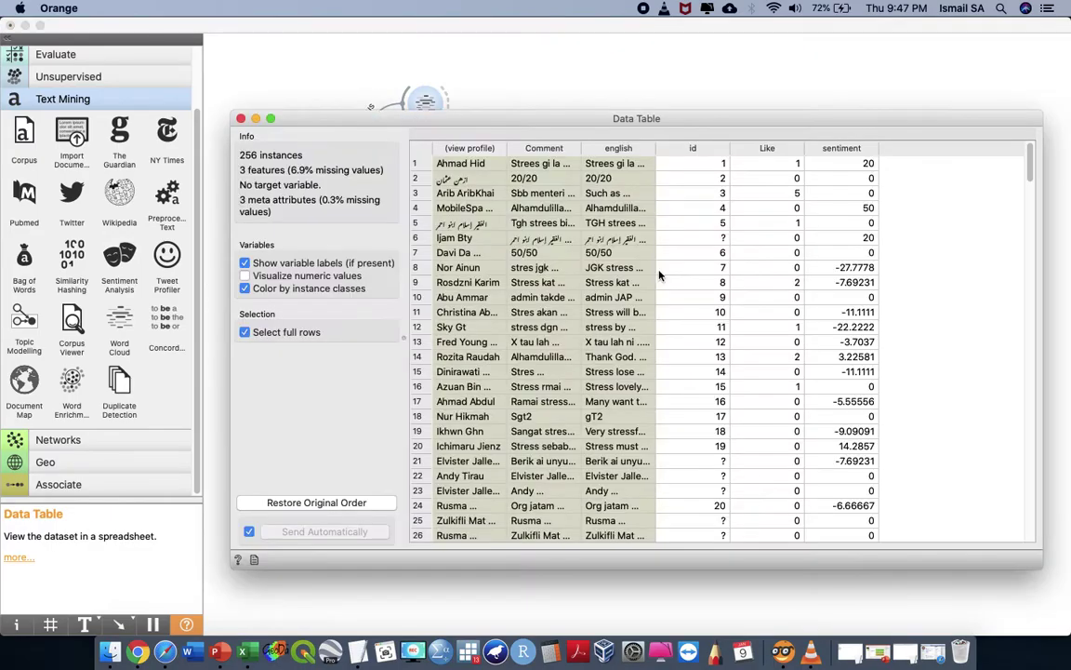
click(839, 149)
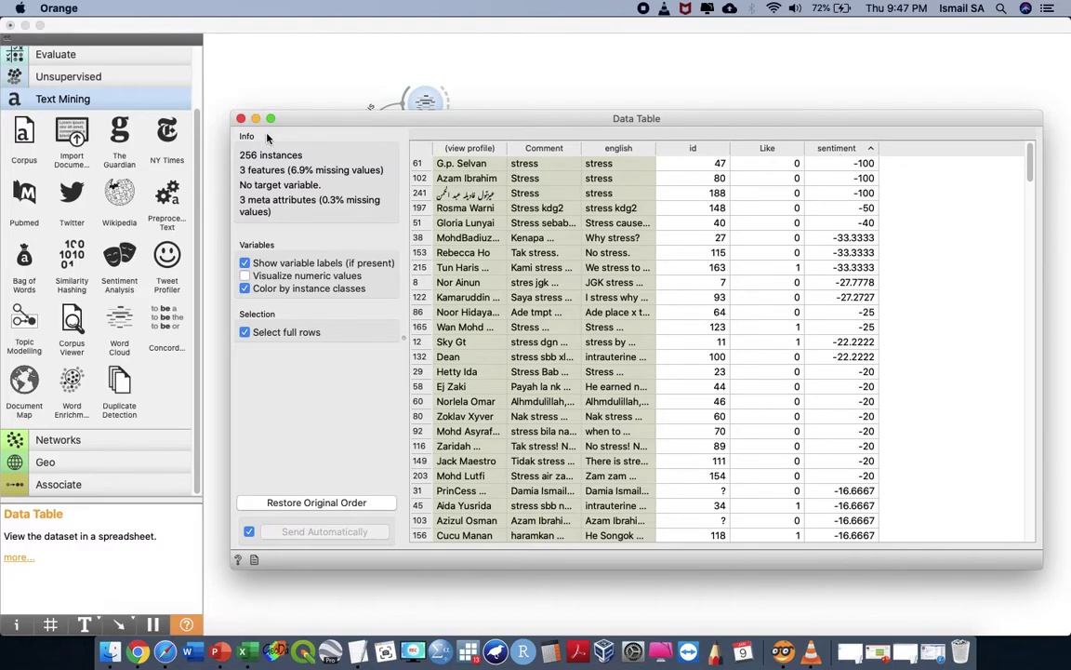
click(217, 107)
- Remove the Data Table widget connected to Sentiment Analysis from the workflow
click(662, 275)
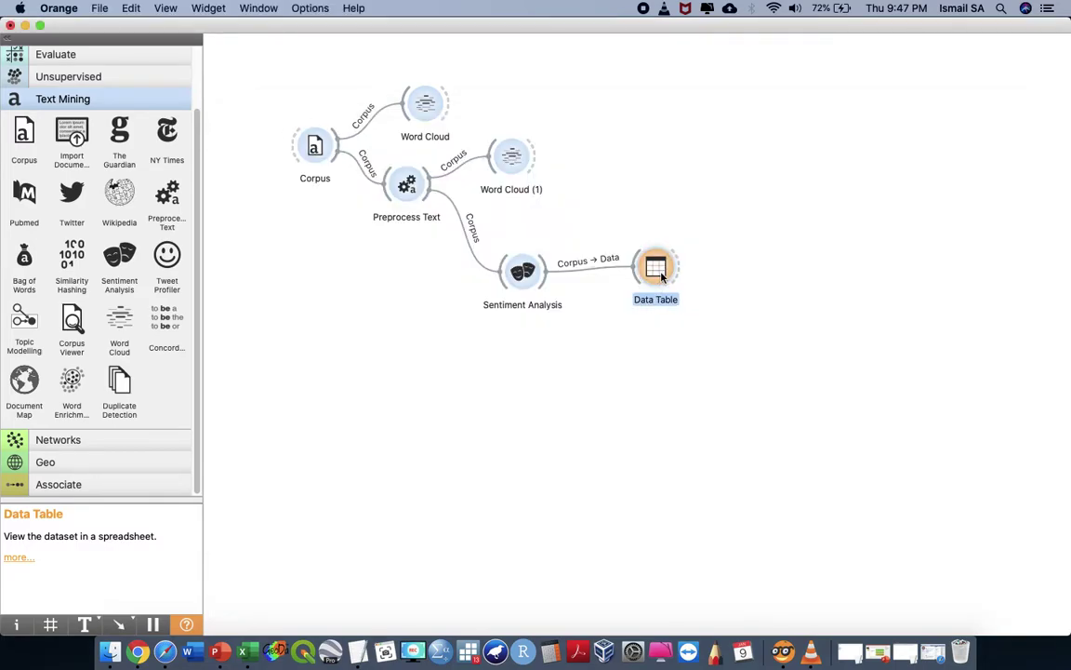
right_click(661, 276)
click(694, 321)
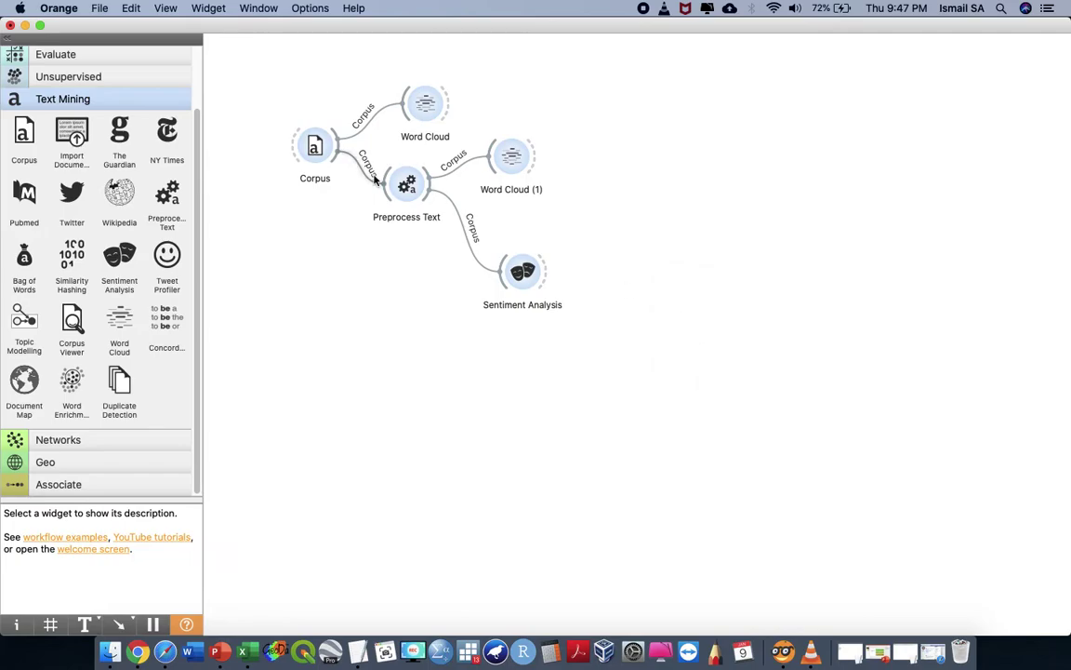
- Reload stress kkm.csv in the Corpus widget and load the stopword file from the Desktop again in Preprocess Text
double_click(314, 146)
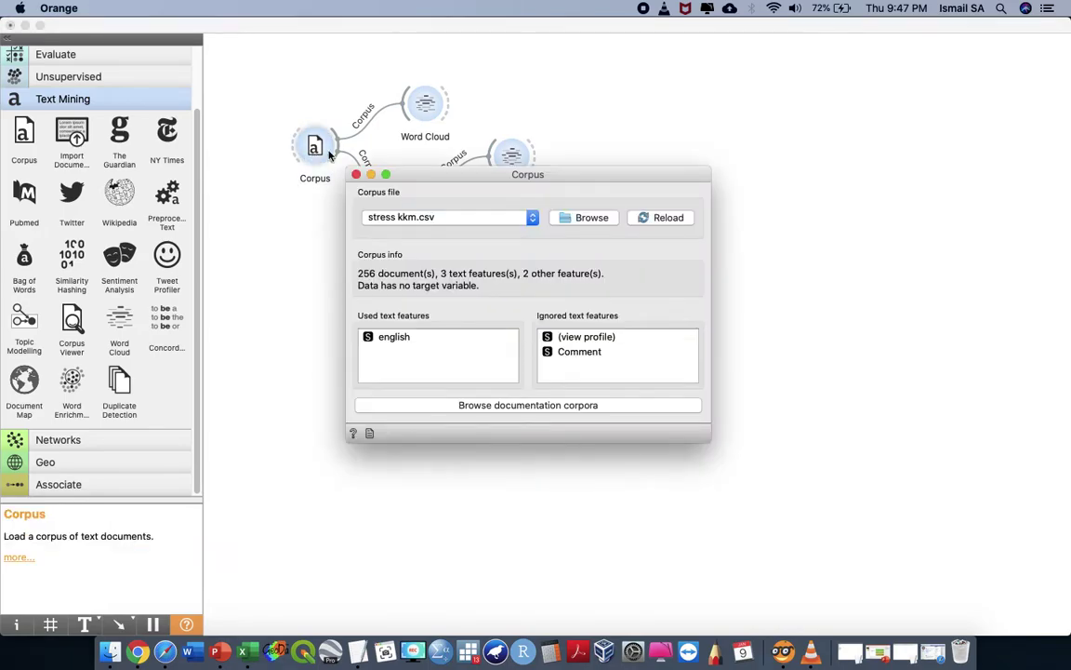
click(666, 223)
click(357, 174)
double_click(385, 186)
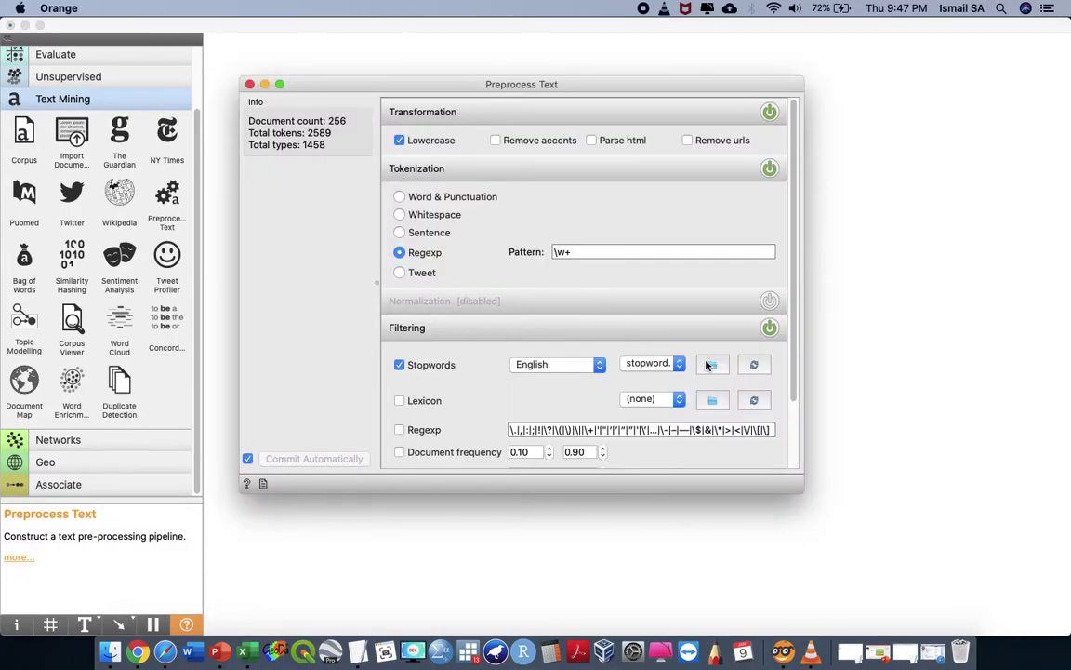
click(712, 363)
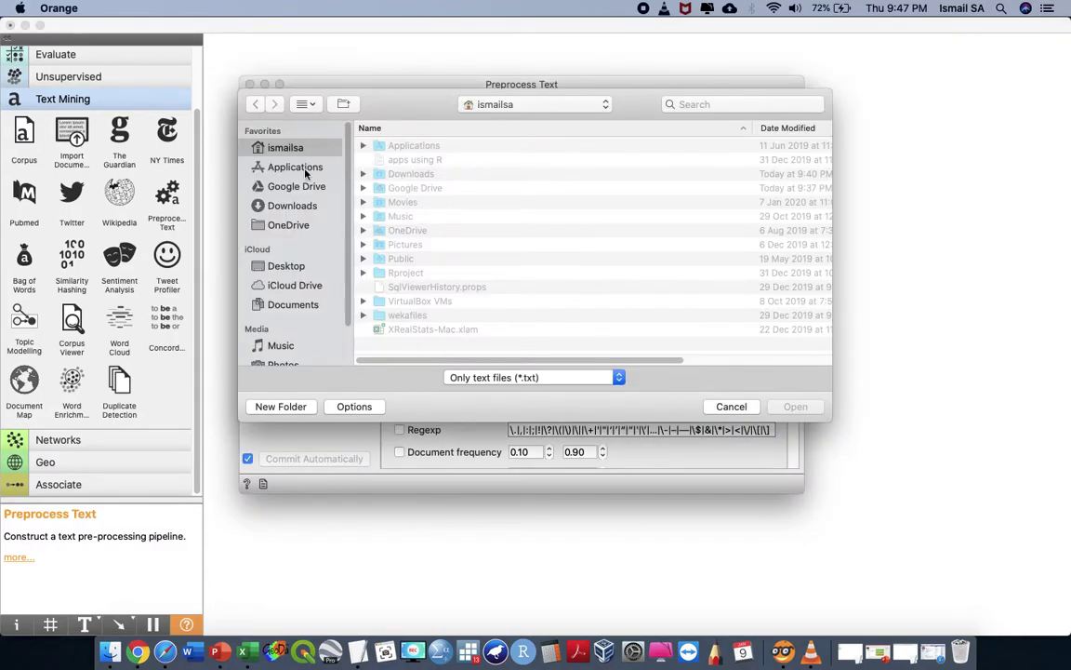
click(296, 268)
double_click(411, 156)
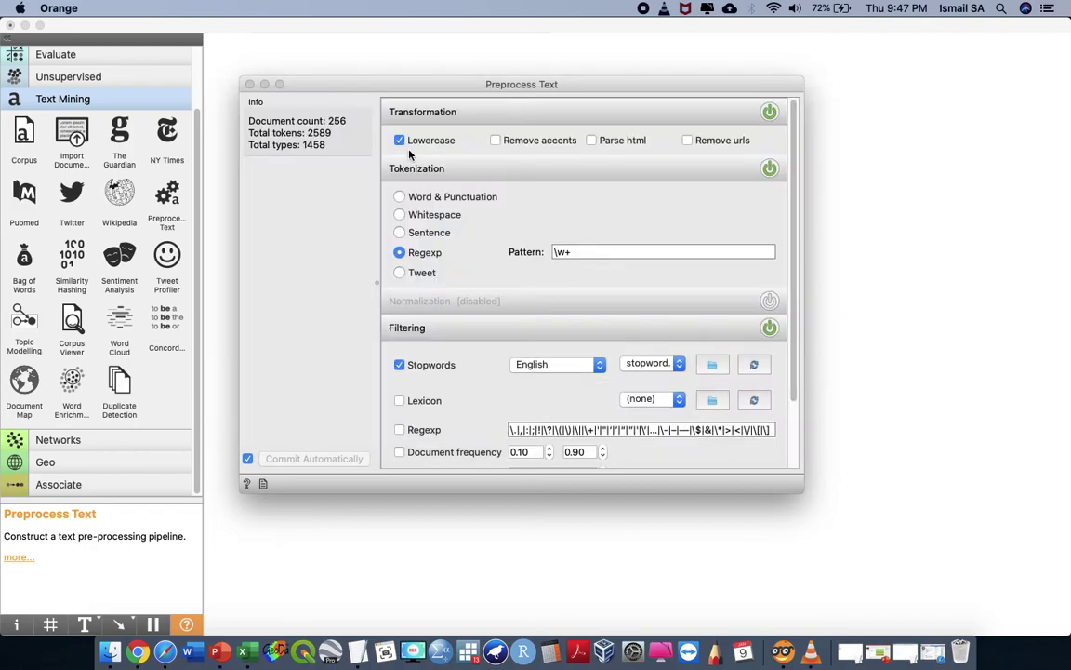
click(249, 85)
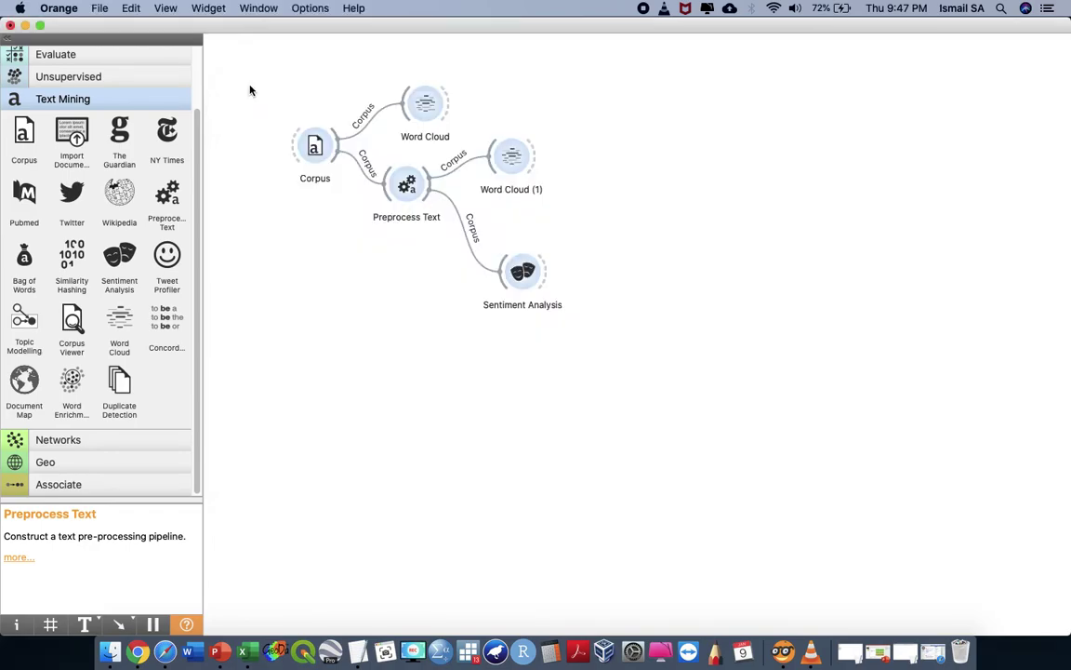
- Add a new Data Table widget connected to the output of Sentiment Analysis
double_click(519, 270)
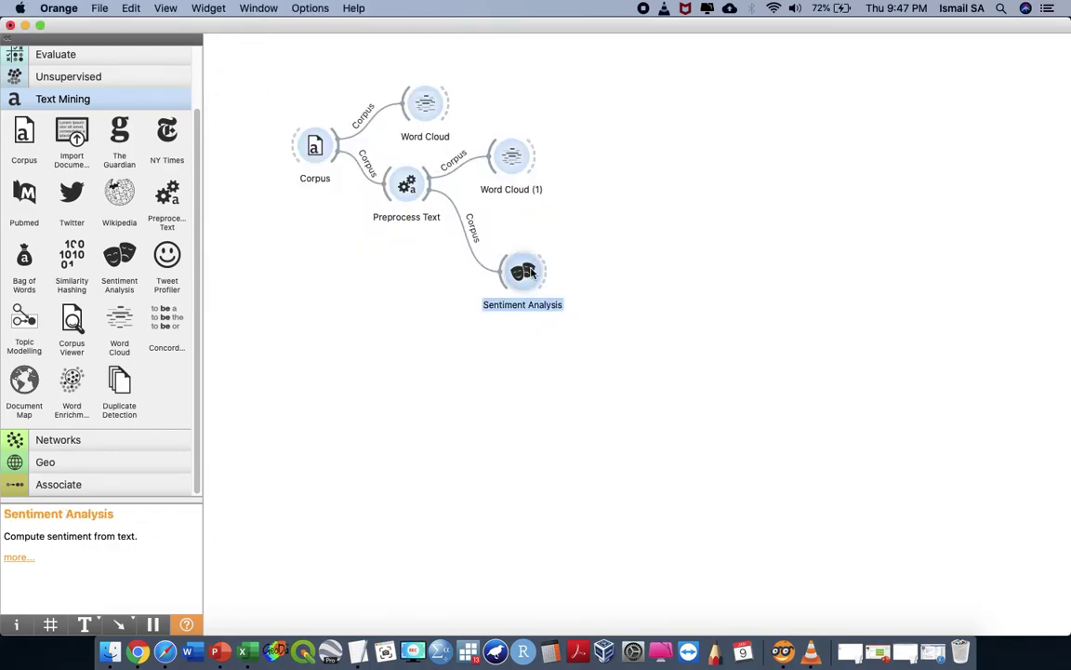
click(352, 209)
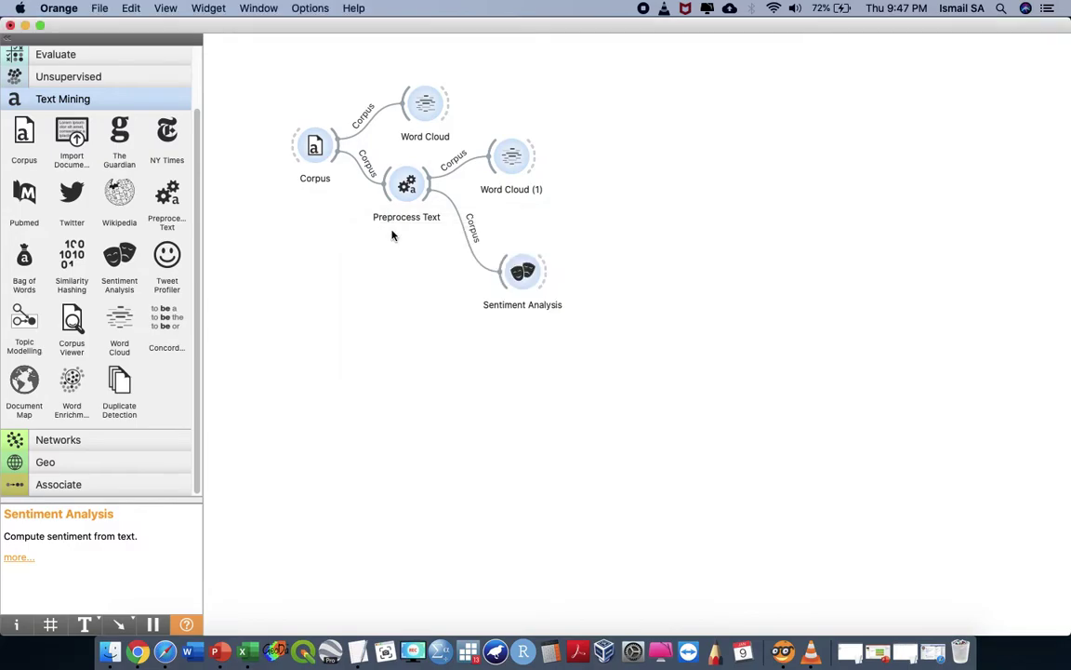
drag(535, 275, 617, 282)
text(tabl)
click(651, 316)
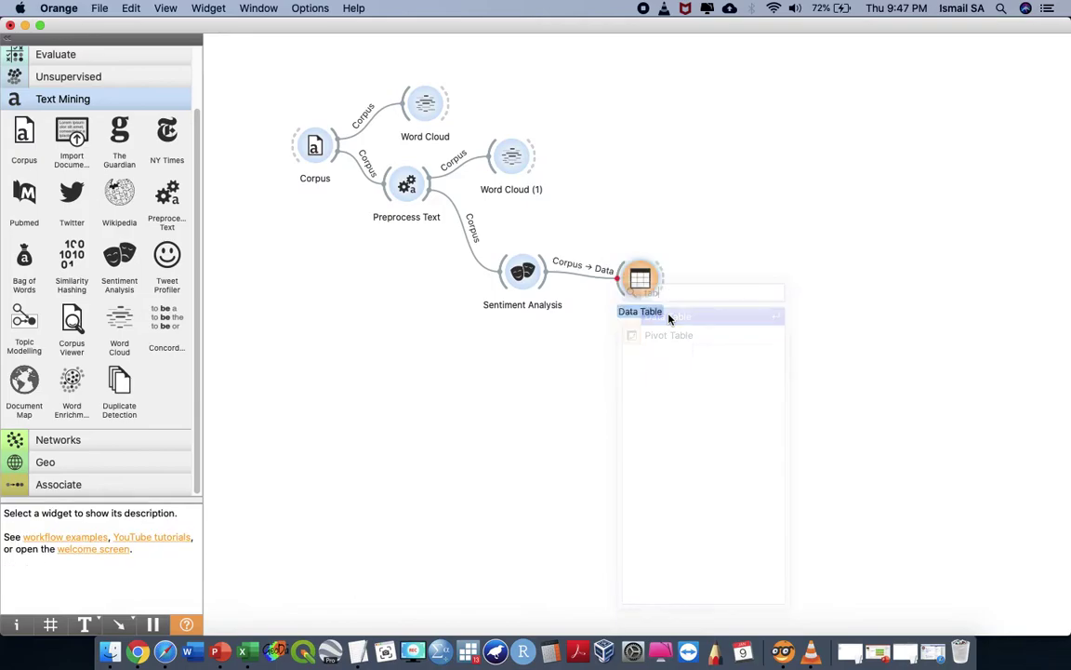
- Open the new Data Table, select the first seven rows and sort the comments by sentiment in descending order
double_click(651, 284)
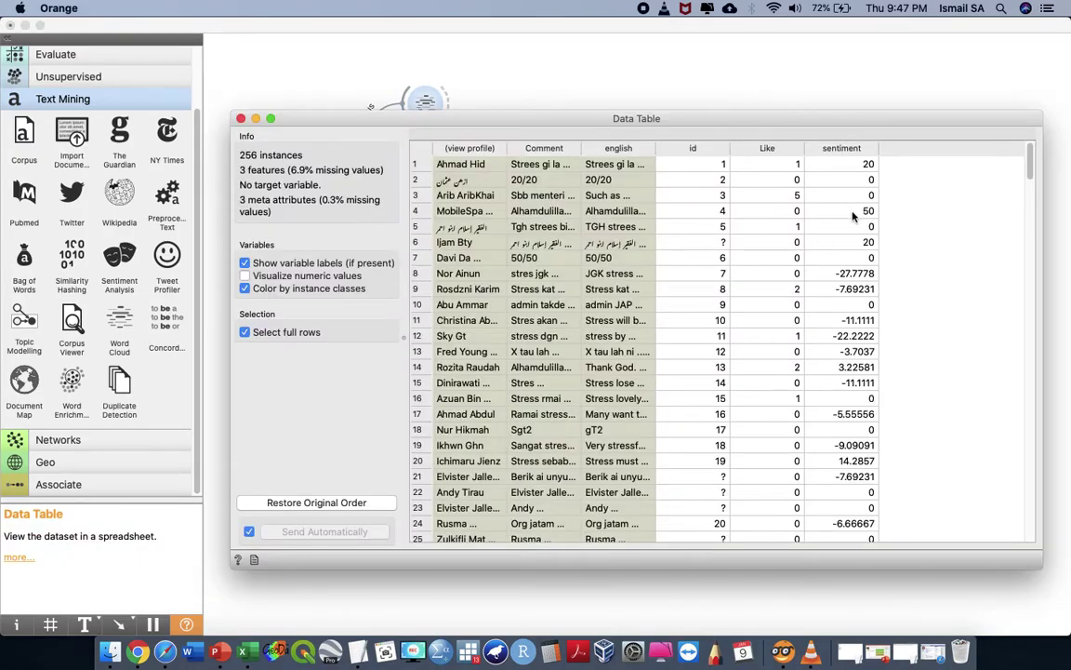
drag(867, 165, 864, 258)
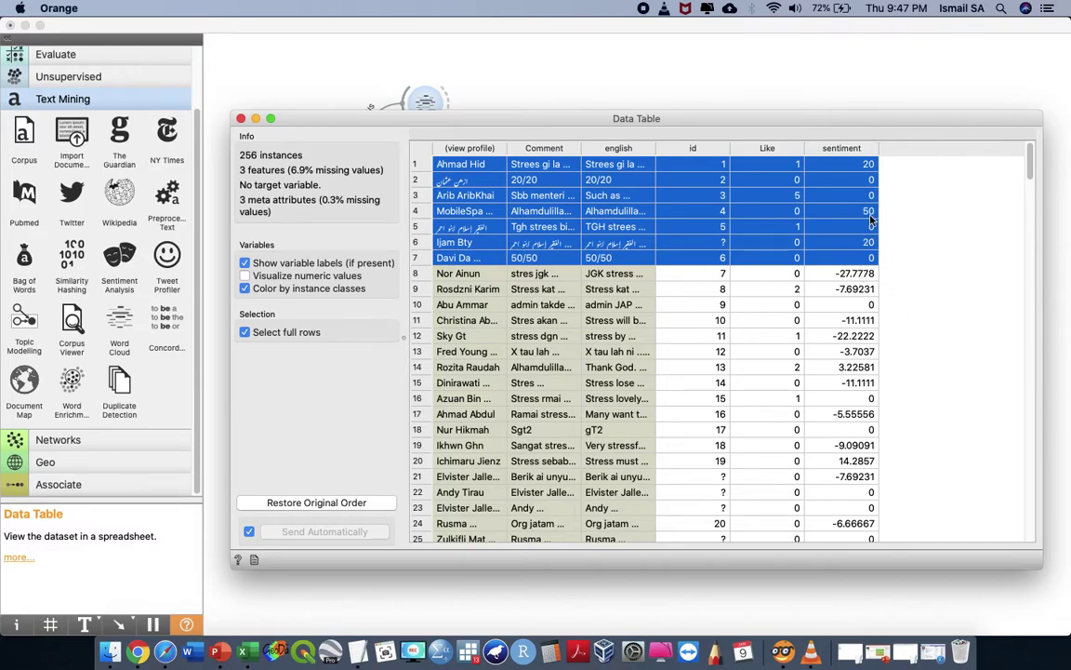
click(862, 148)
click(861, 148)
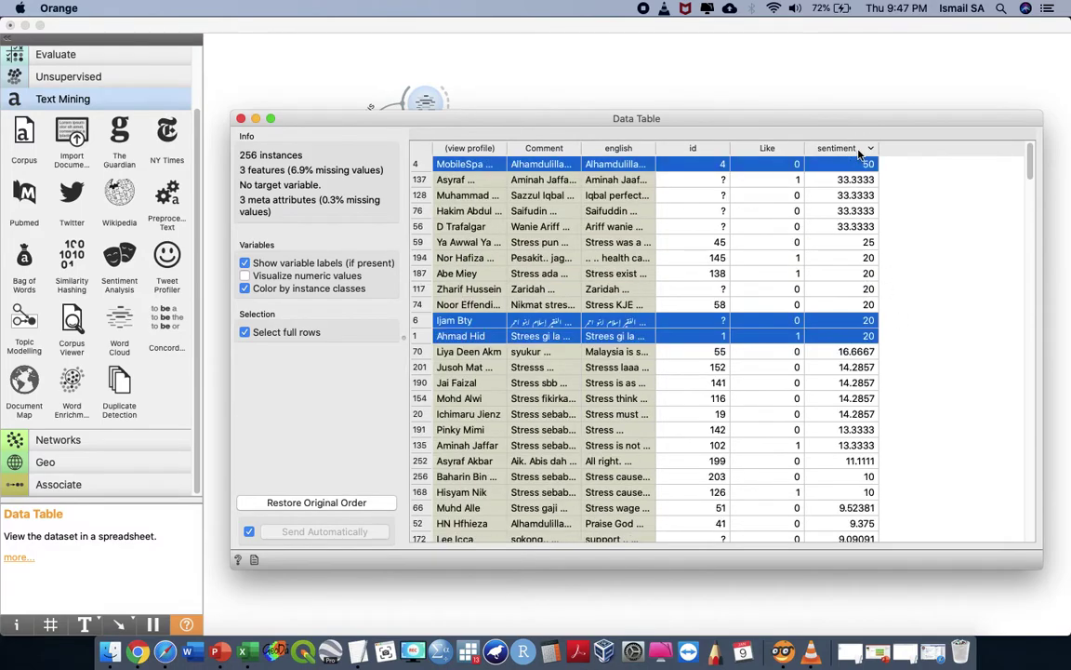
click(240, 118)
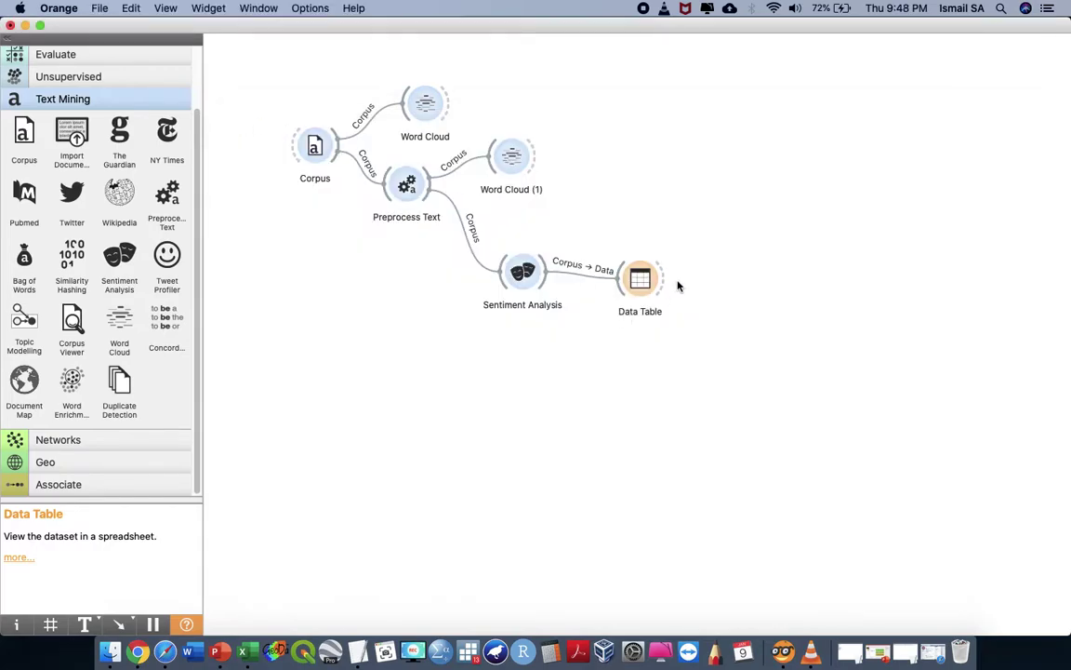
- Connect a Save Data widget to the Data Table and save the data on the Desktop as final stress in CSV format
drag(664, 277, 724, 276)
text(save)
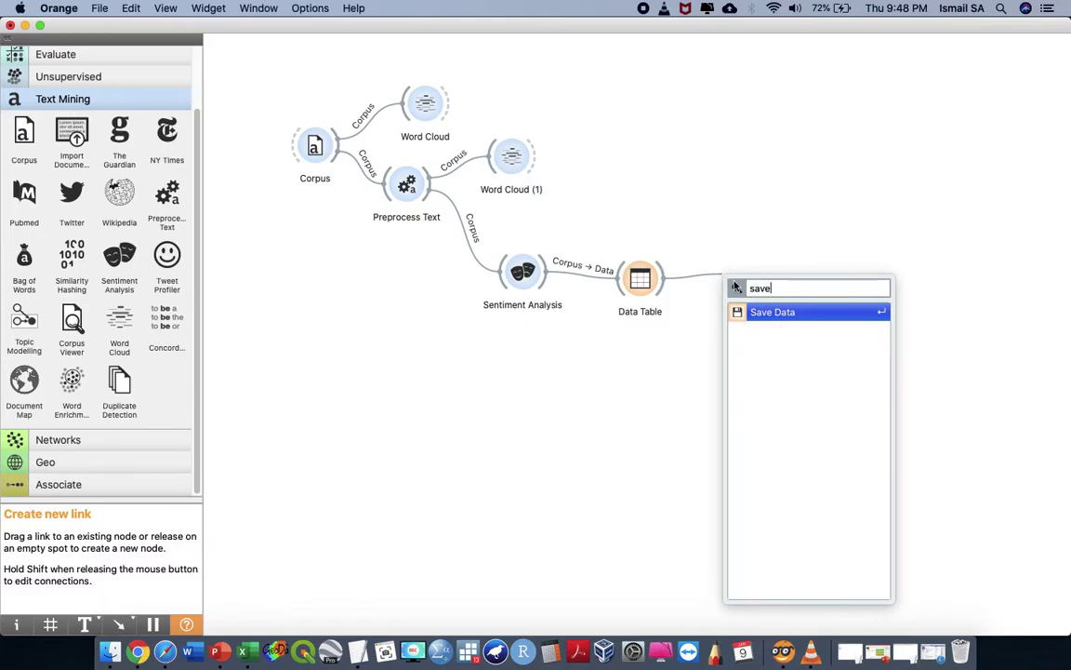
click(793, 311)
double_click(746, 272)
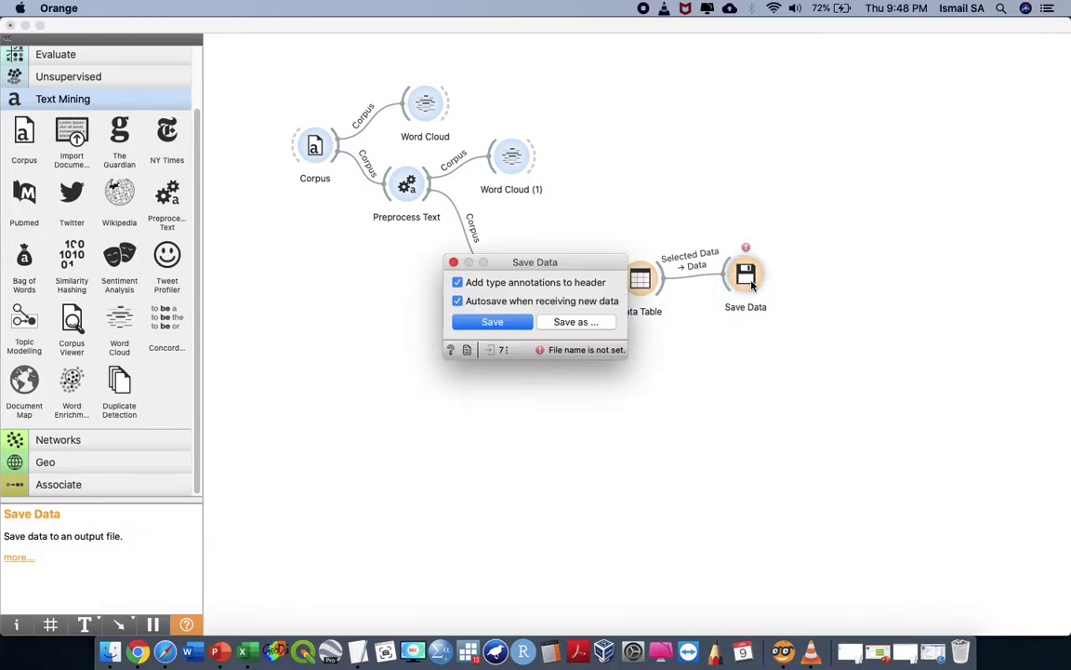
click(584, 322)
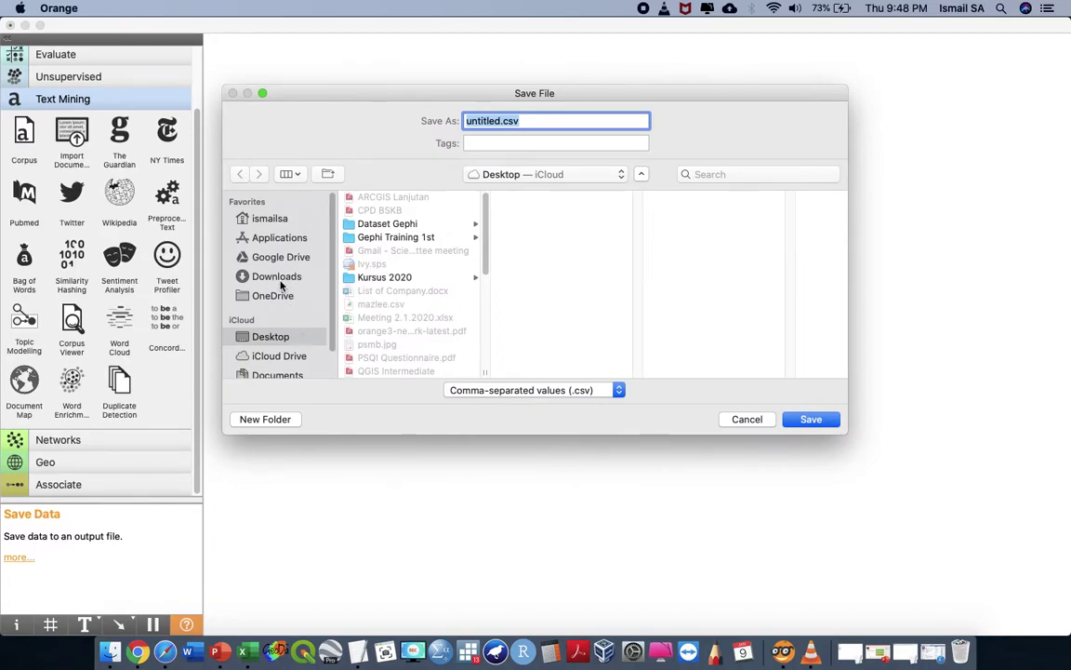
text(final stress)
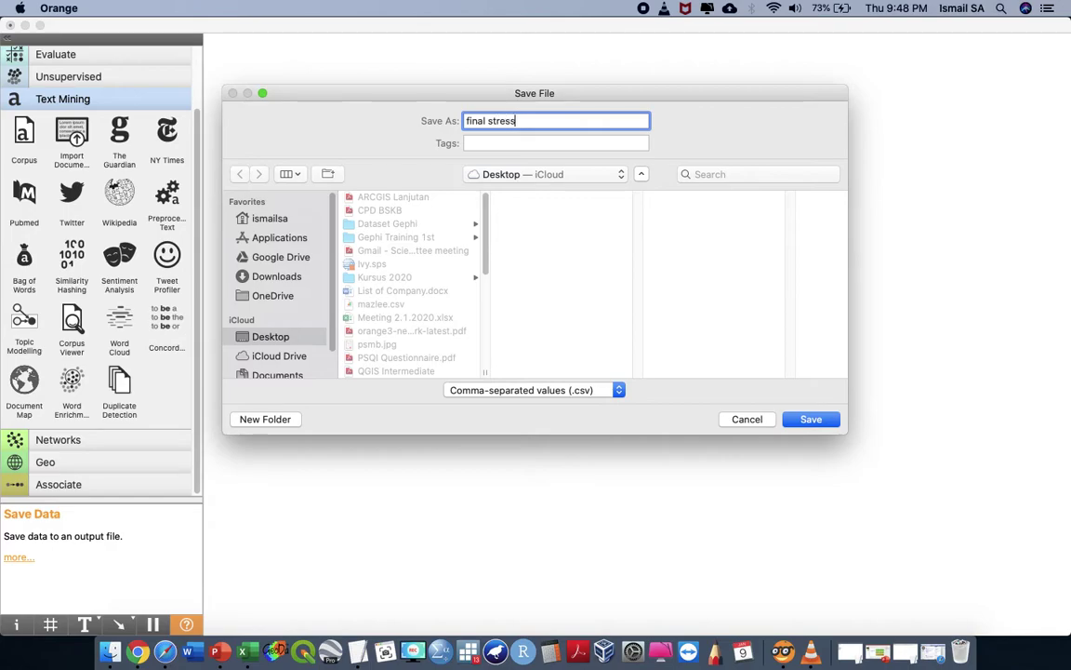
click(813, 422)
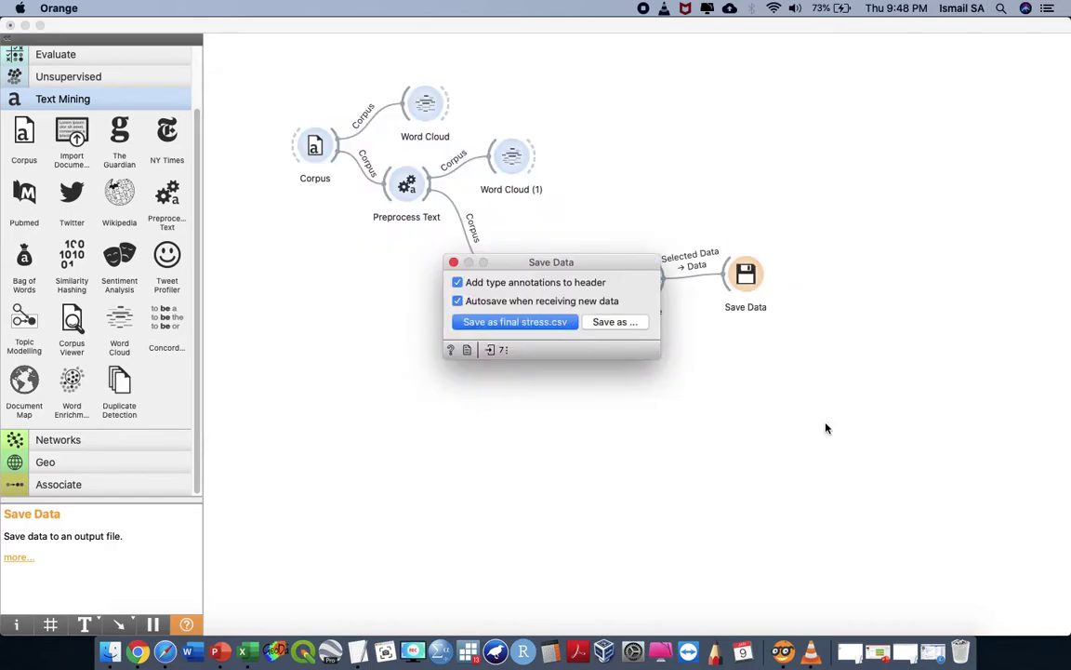
click(453, 262)
- Select all rows in the Data Table and save them again to final stress.csv through Save Data
double_click(640, 289)
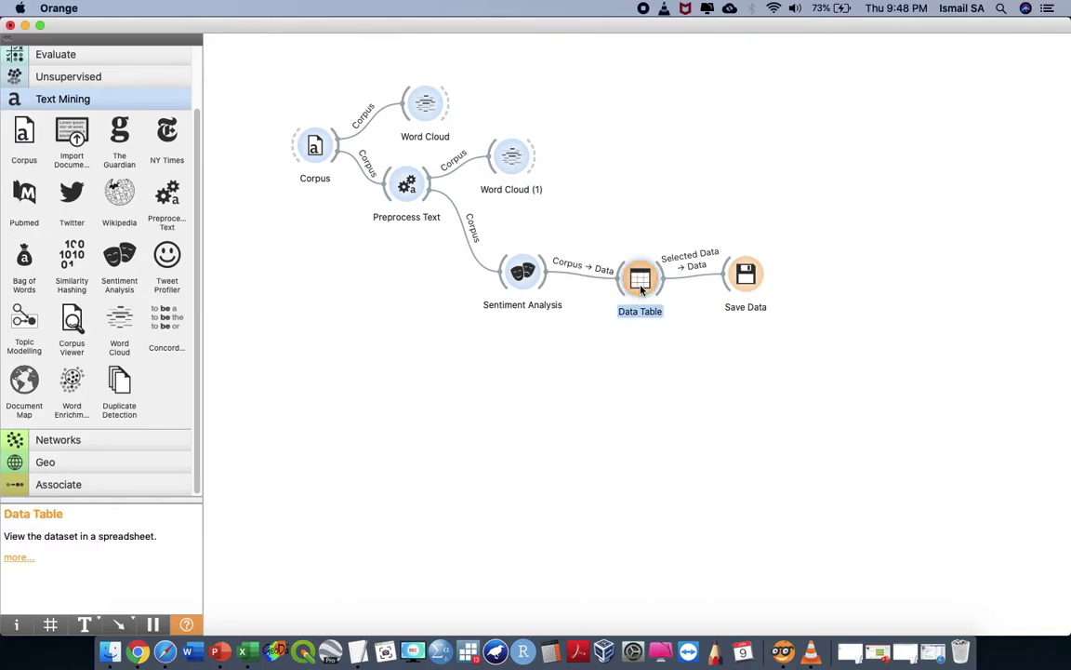
click(424, 148)
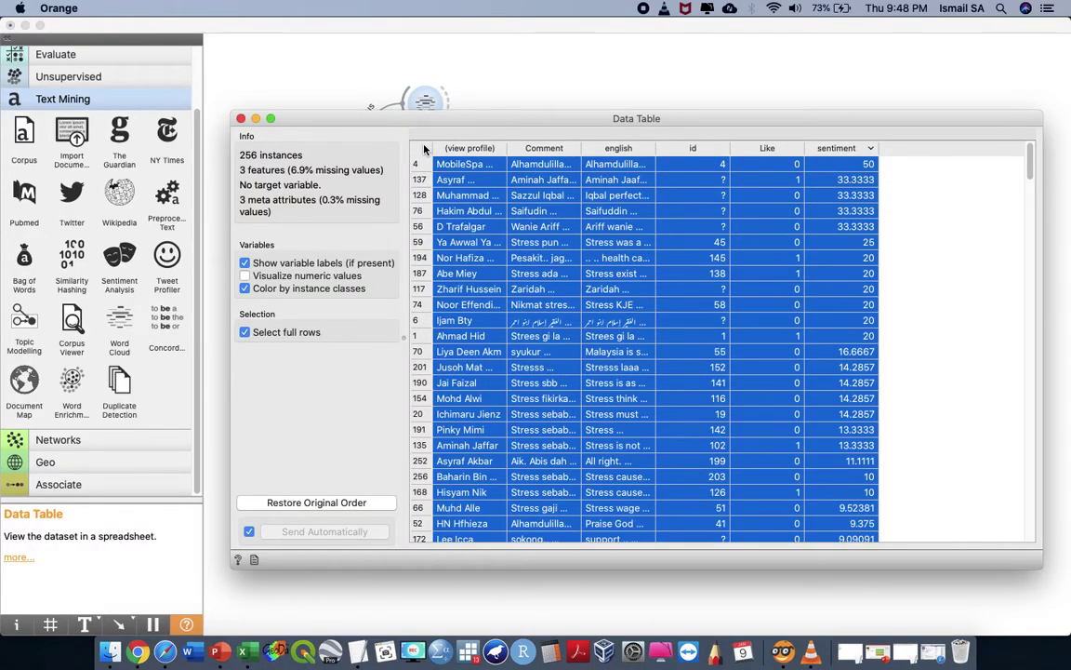
click(242, 122)
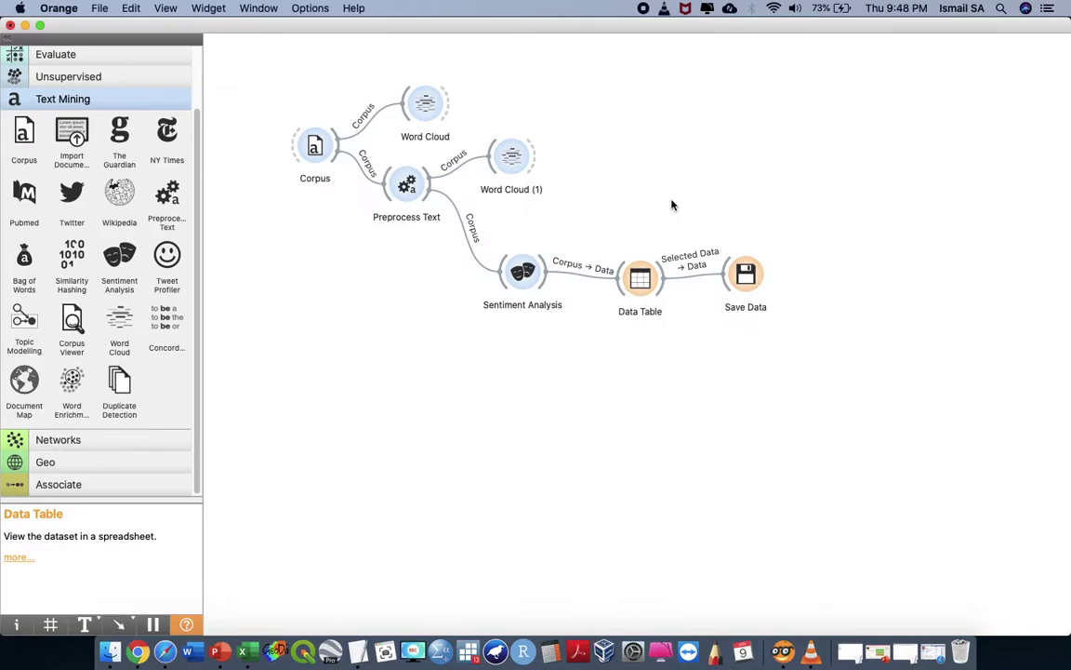
double_click(745, 274)
click(546, 326)
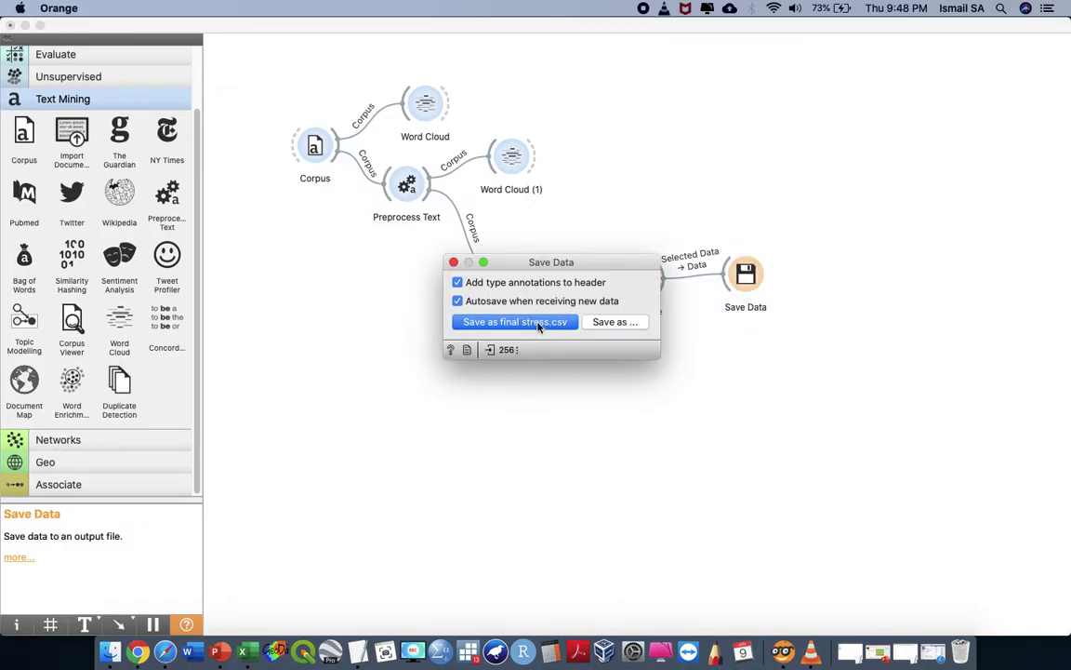
click(454, 265)
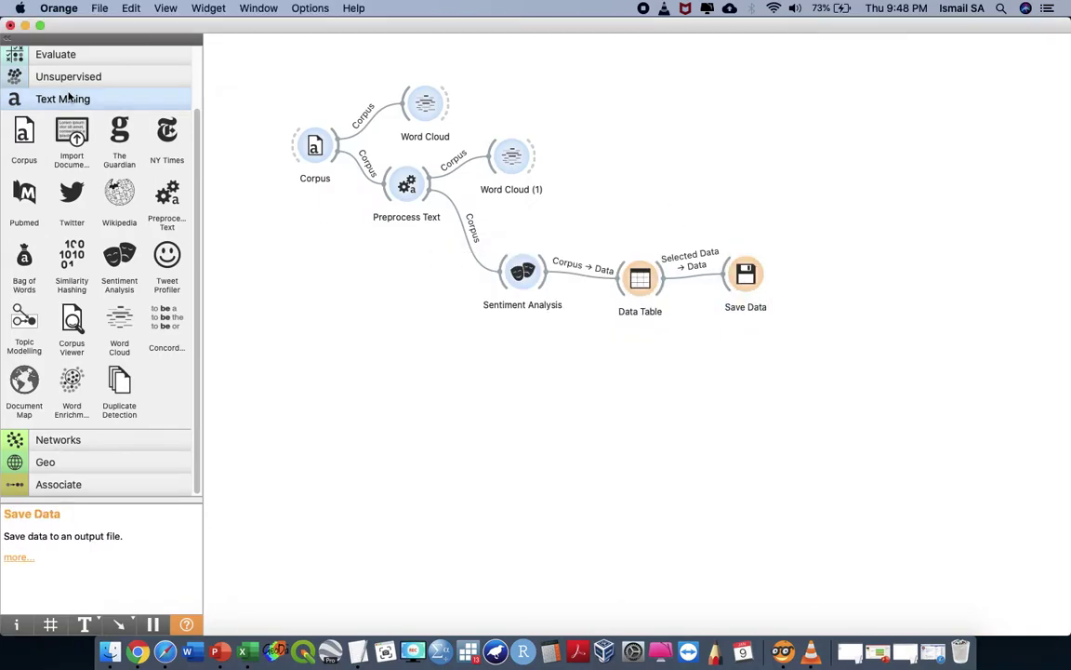
- Clear the Orange and stopword windows off the desktop and move final stress.csv beside stress kkm.csv
click(25, 27)
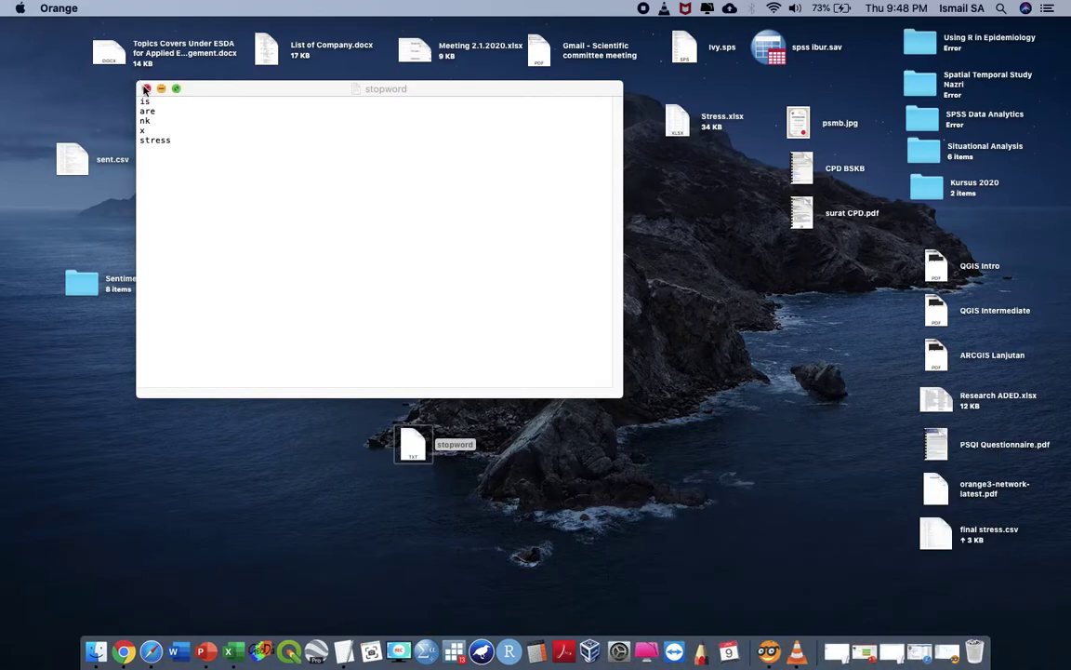
click(146, 90)
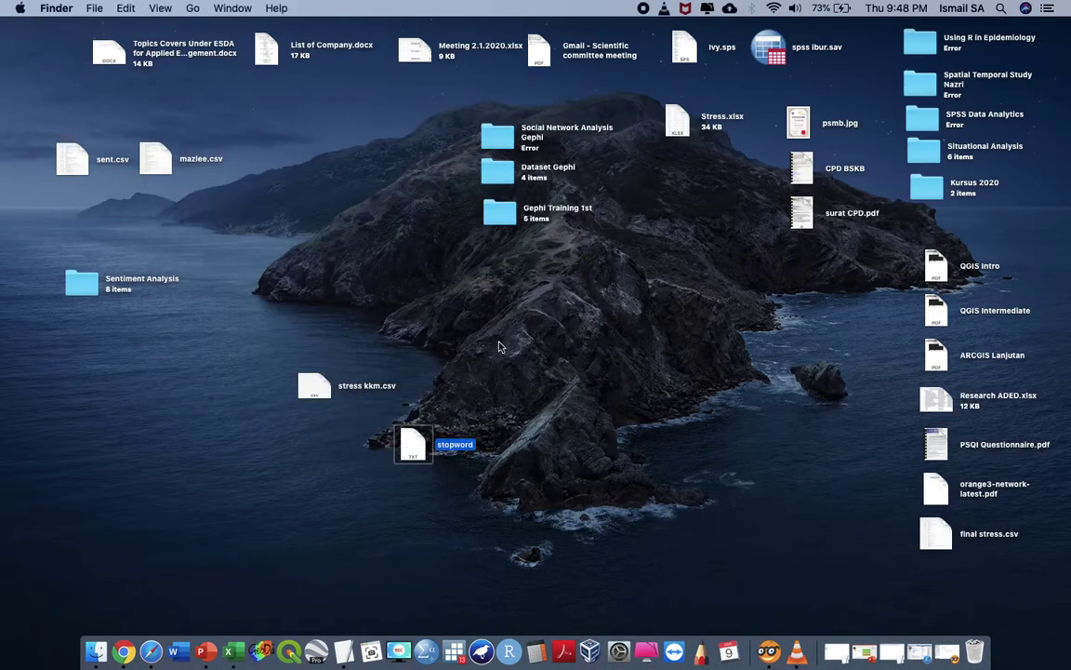
drag(936, 533, 493, 381)
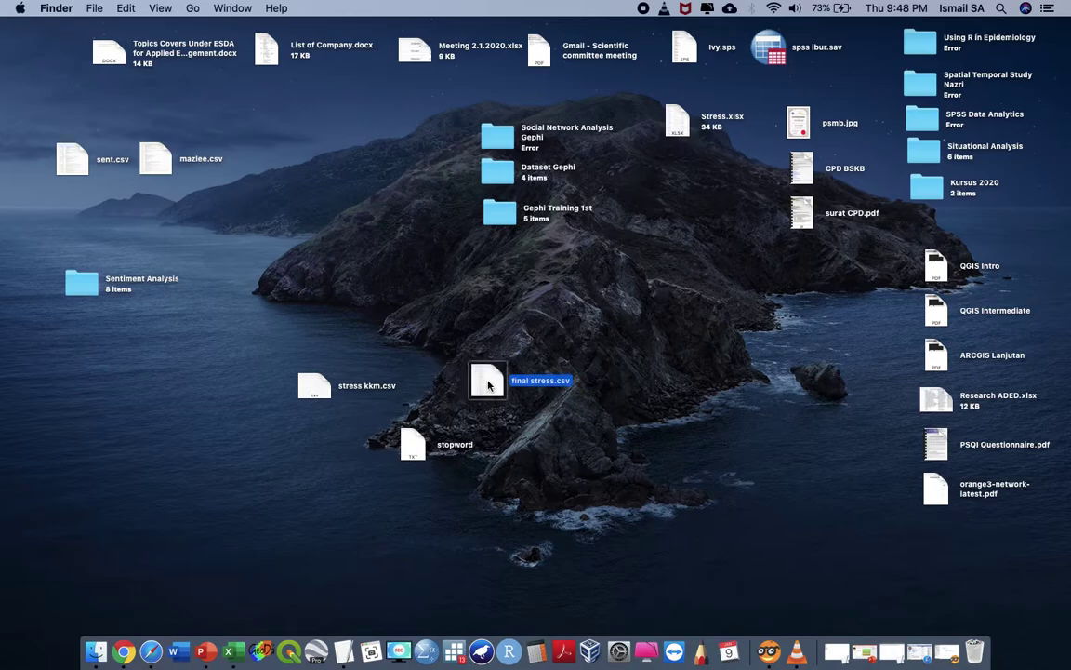
- Open final stress.csv in Microsoft Excel and delete the type annotation rows 2 and 3 below the header
right_click(493, 381)
mouse_move(649, 243)
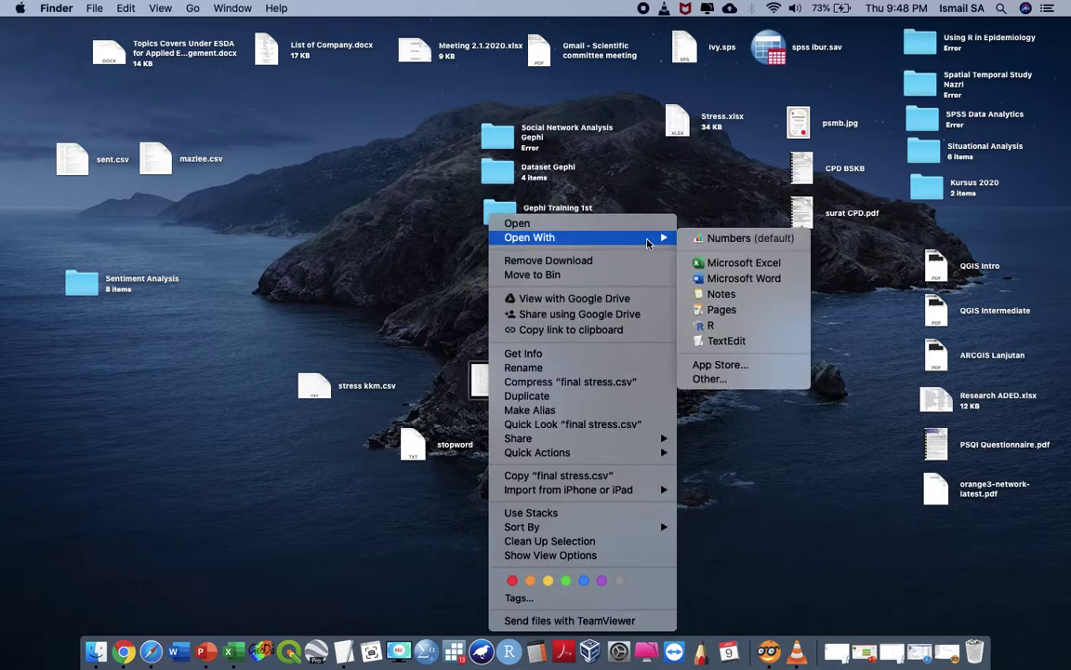
click(718, 263)
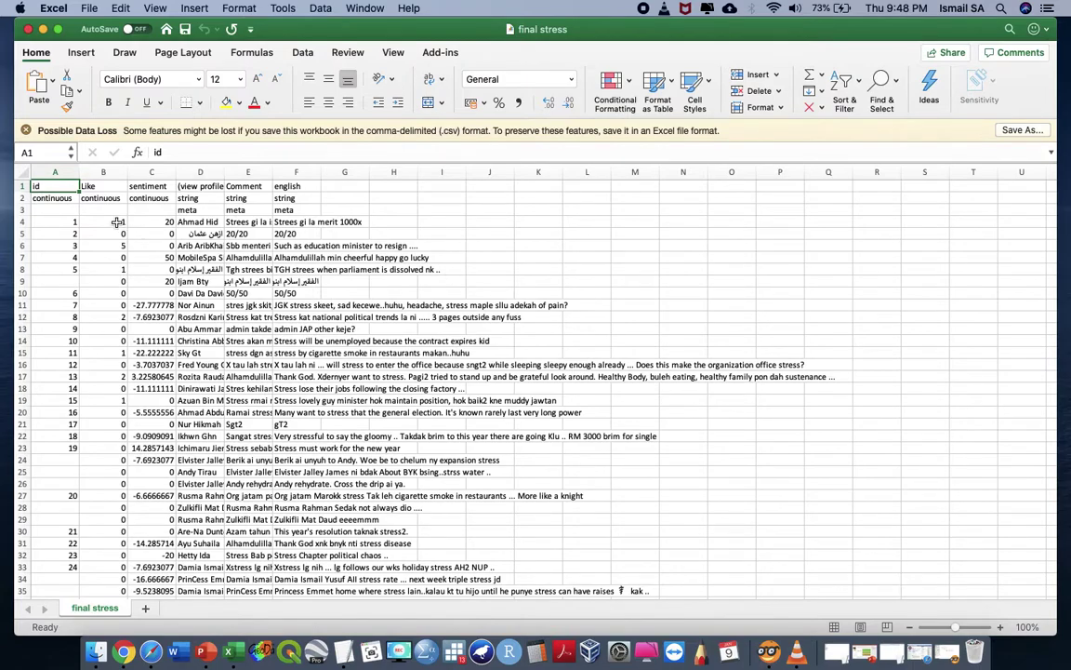
drag(23, 208, 23, 197)
right_click(22, 198)
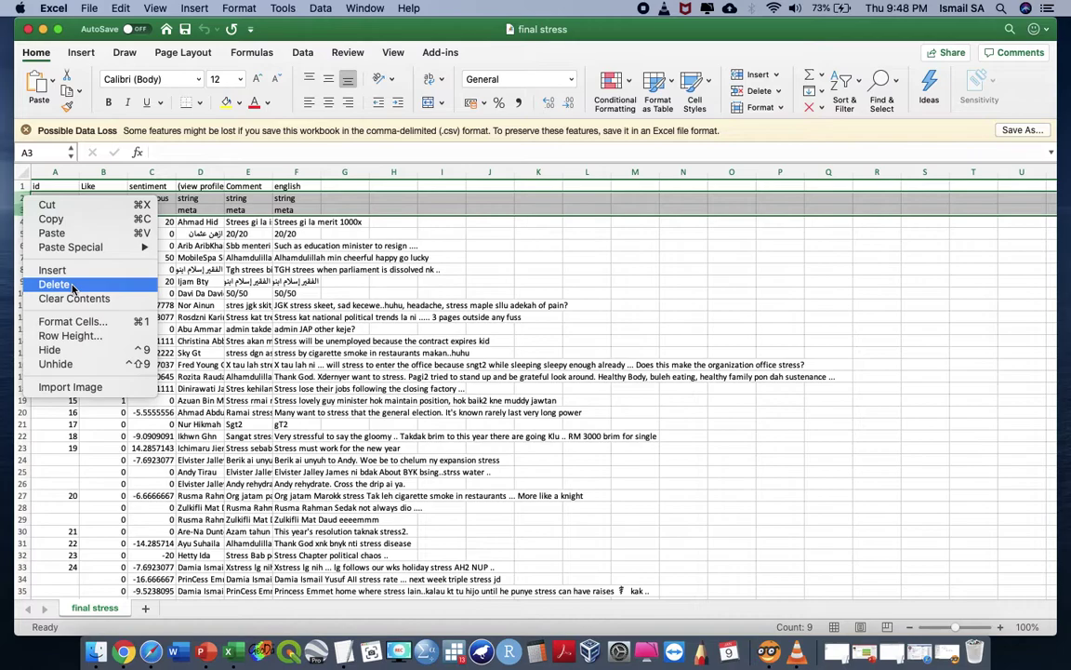
click(67, 286)
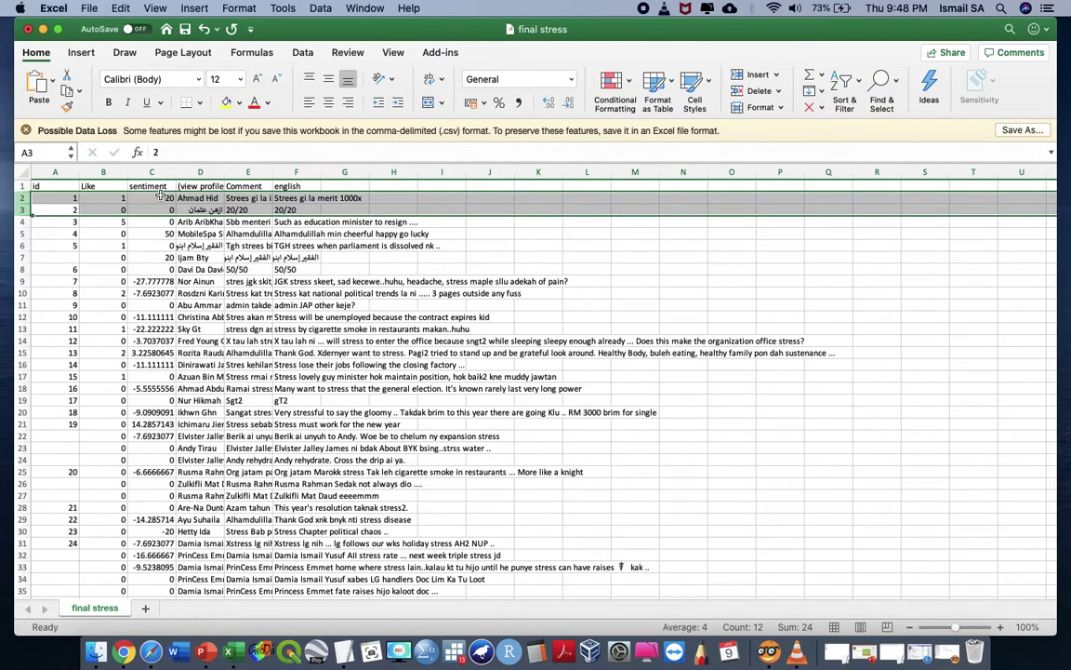
- Add filters to the header row and sort all rows by the sentiment column from smallest to largest
click(167, 184)
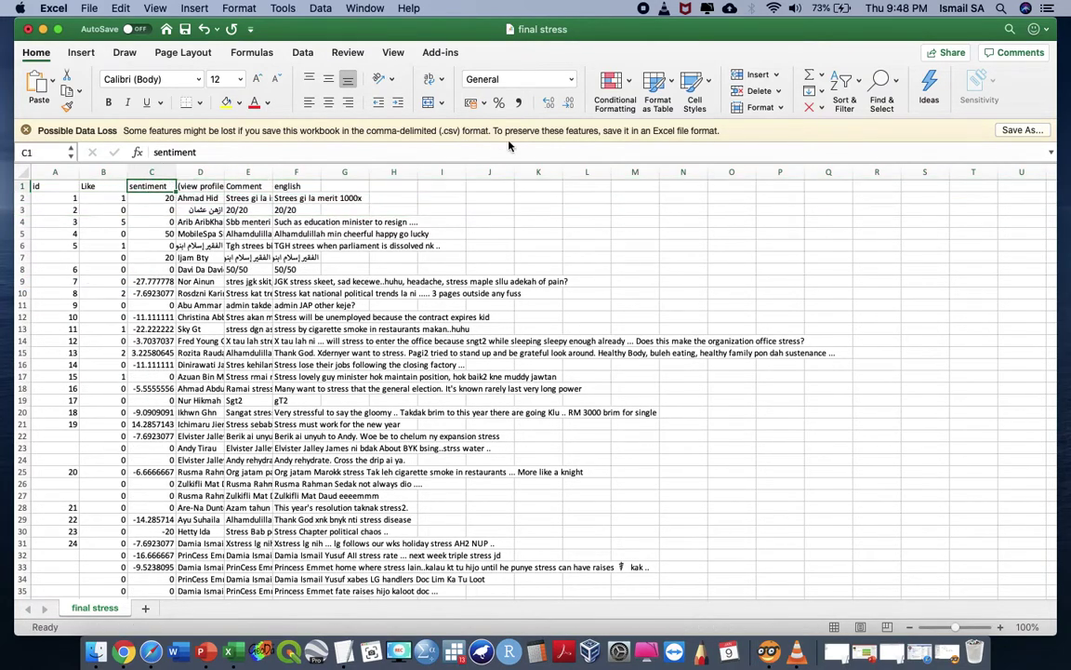
click(842, 79)
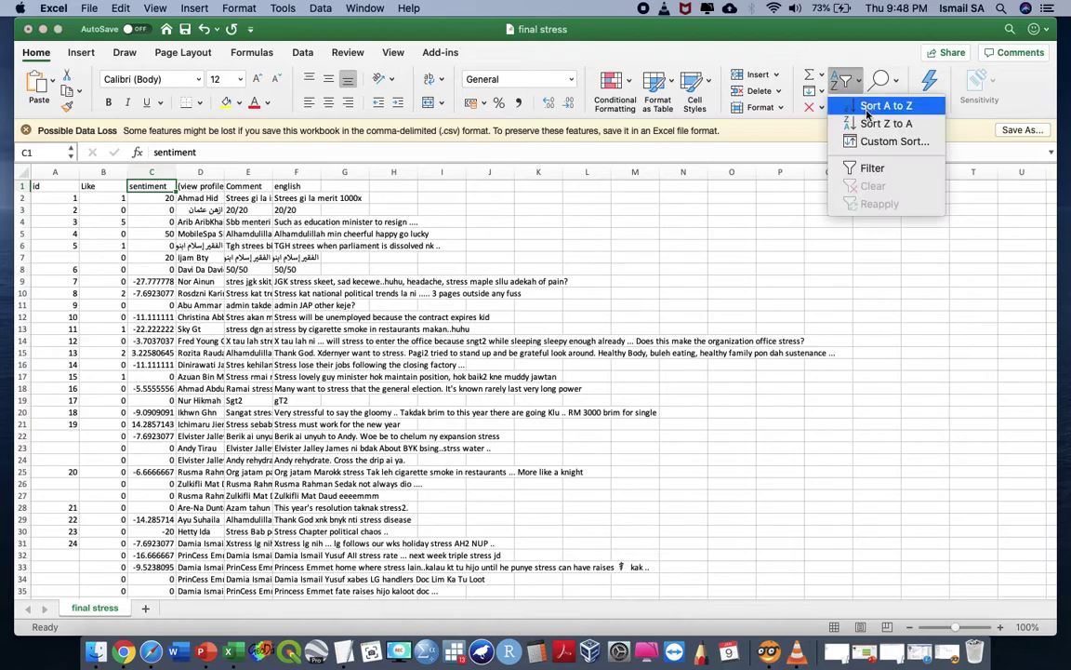
click(872, 168)
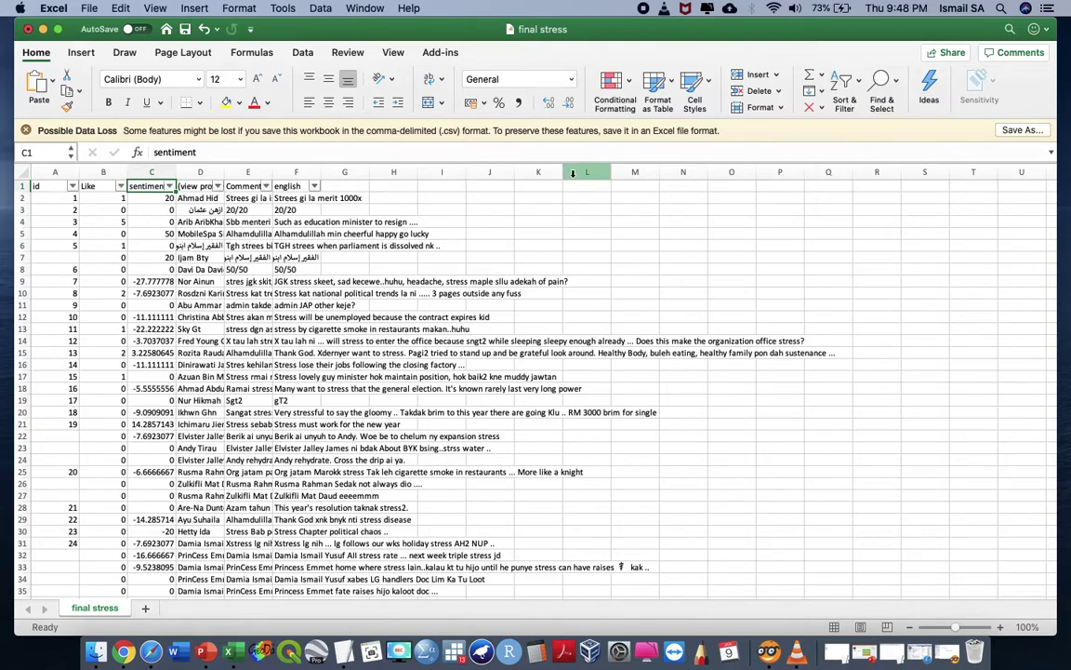
click(151, 172)
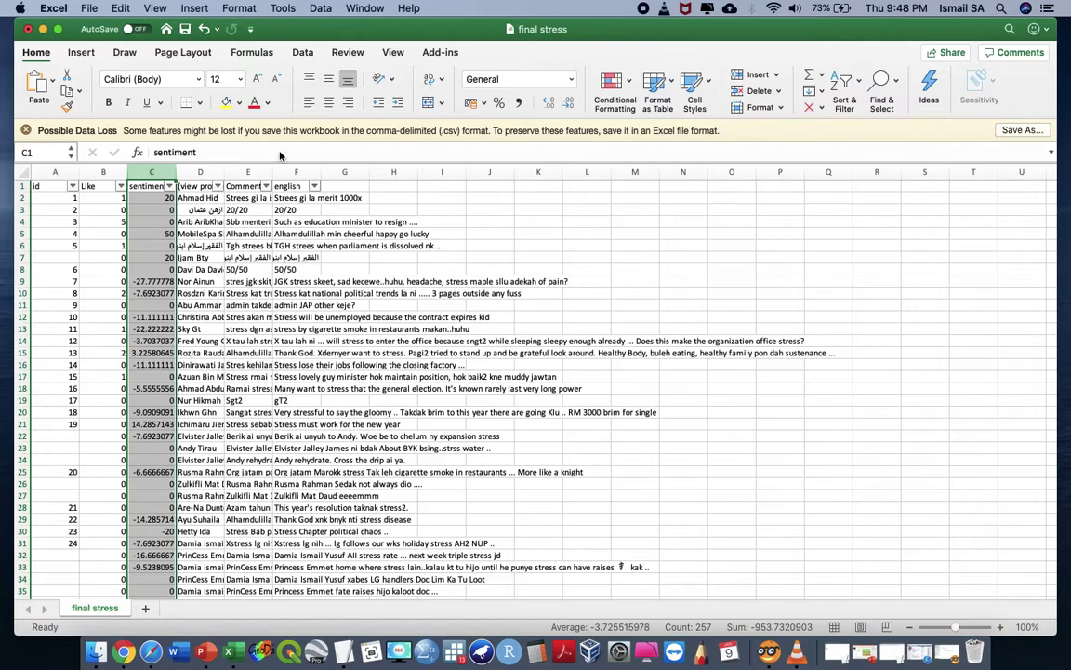
click(842, 88)
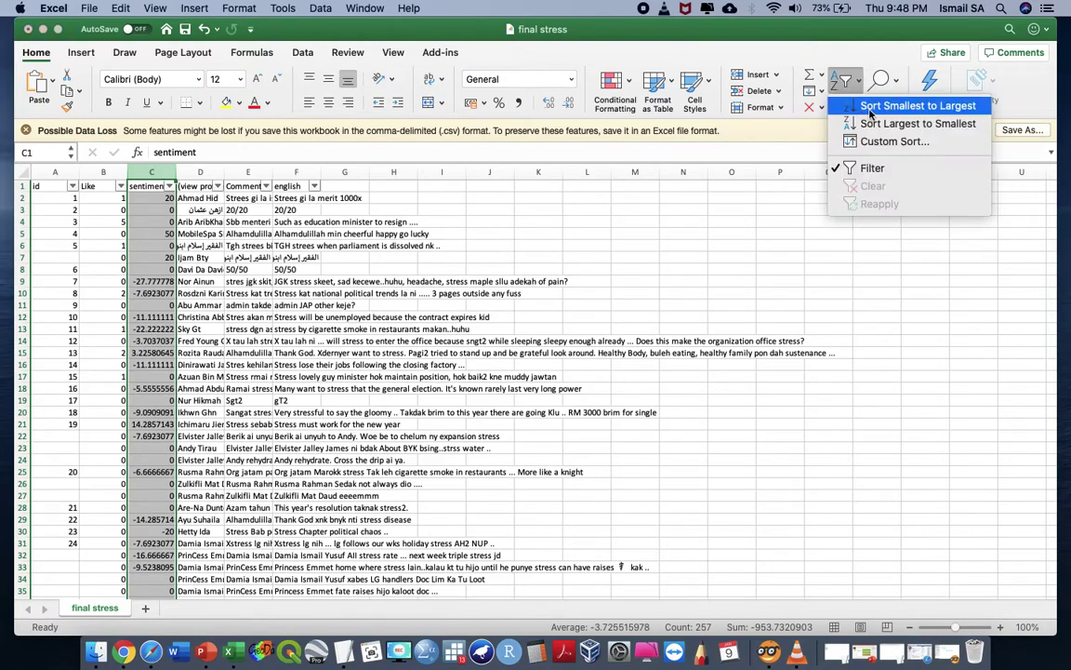
click(873, 108)
click(623, 263)
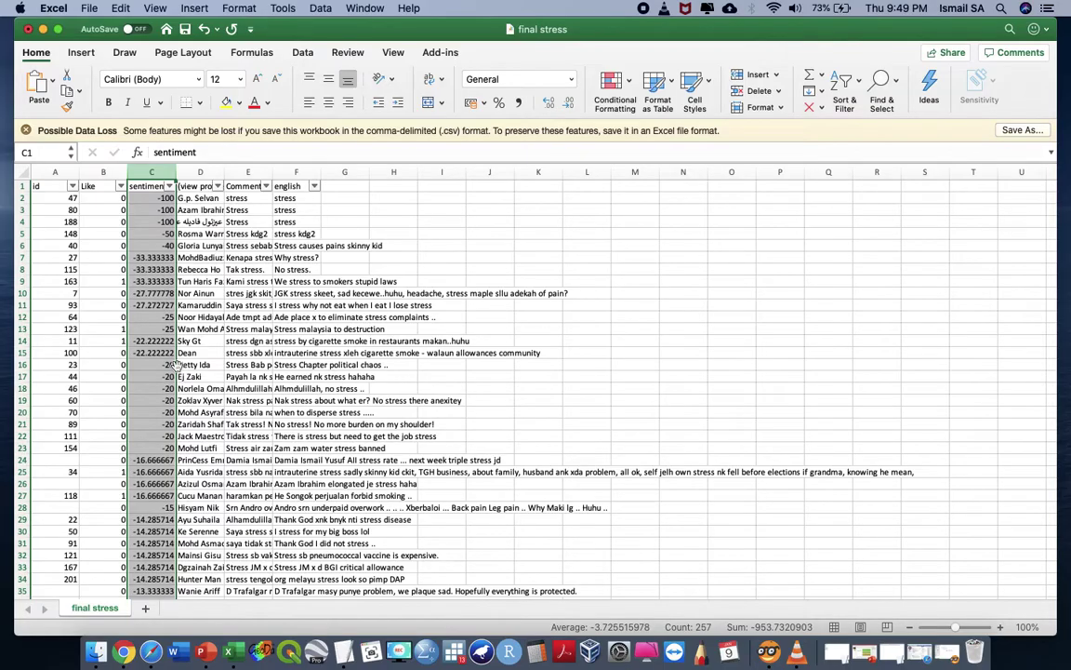
- Select the positive sentiment scores from C218 to C257 to count them
scroll(177, 365, down, 1)
scroll(177, 365, down, 20)
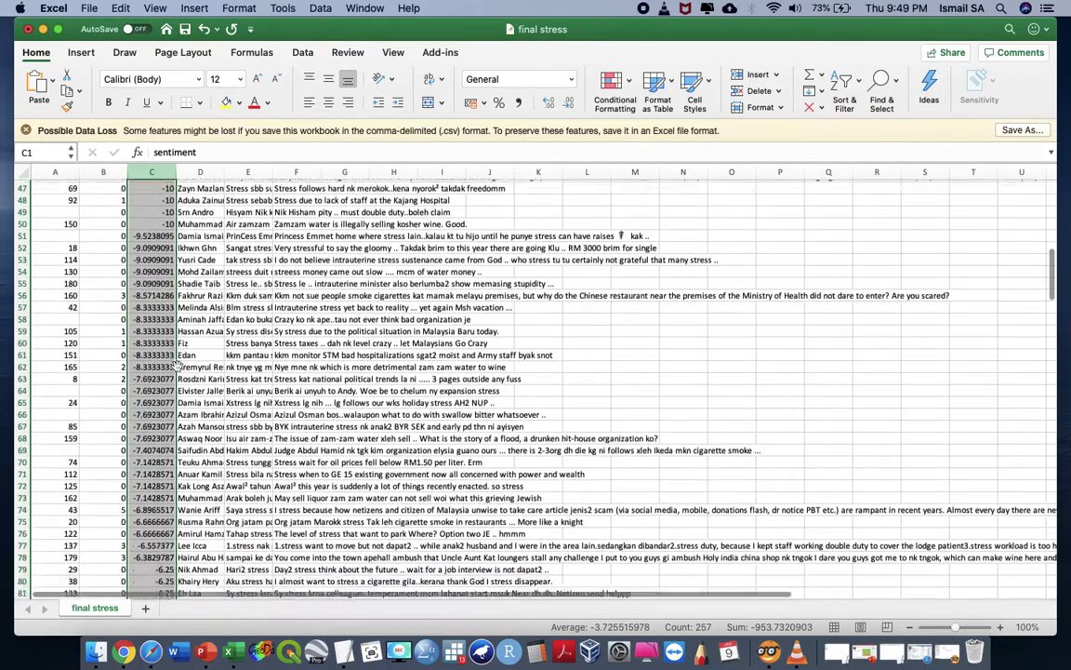
scroll(177, 365, down, 20)
scroll(177, 365, up, 8)
scroll(177, 364, up, 10)
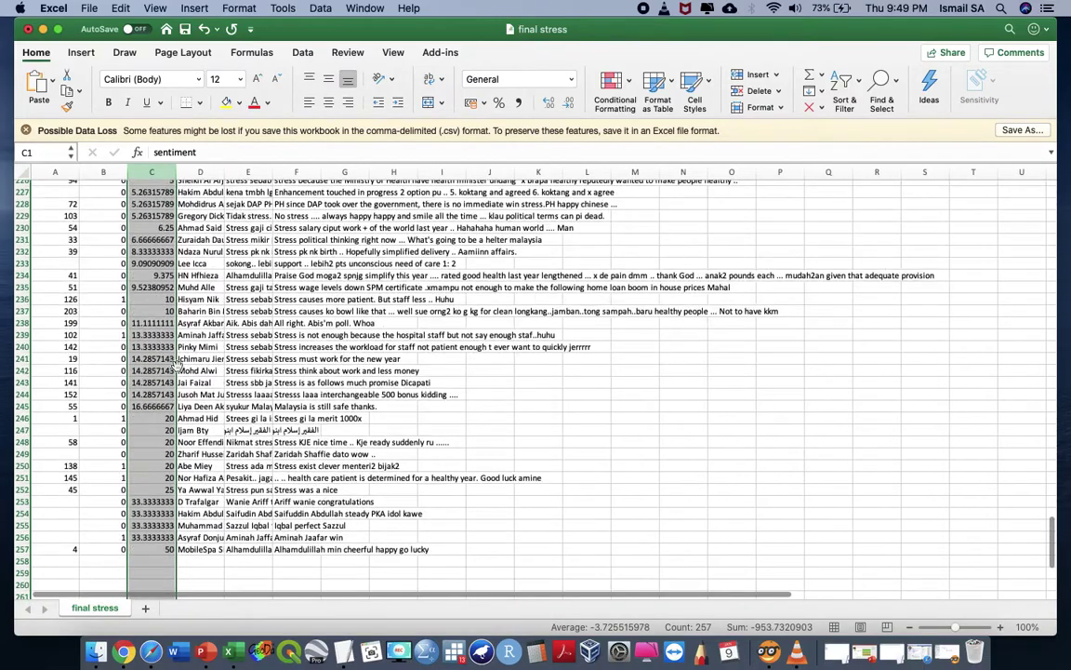
scroll(173, 364, down, 3)
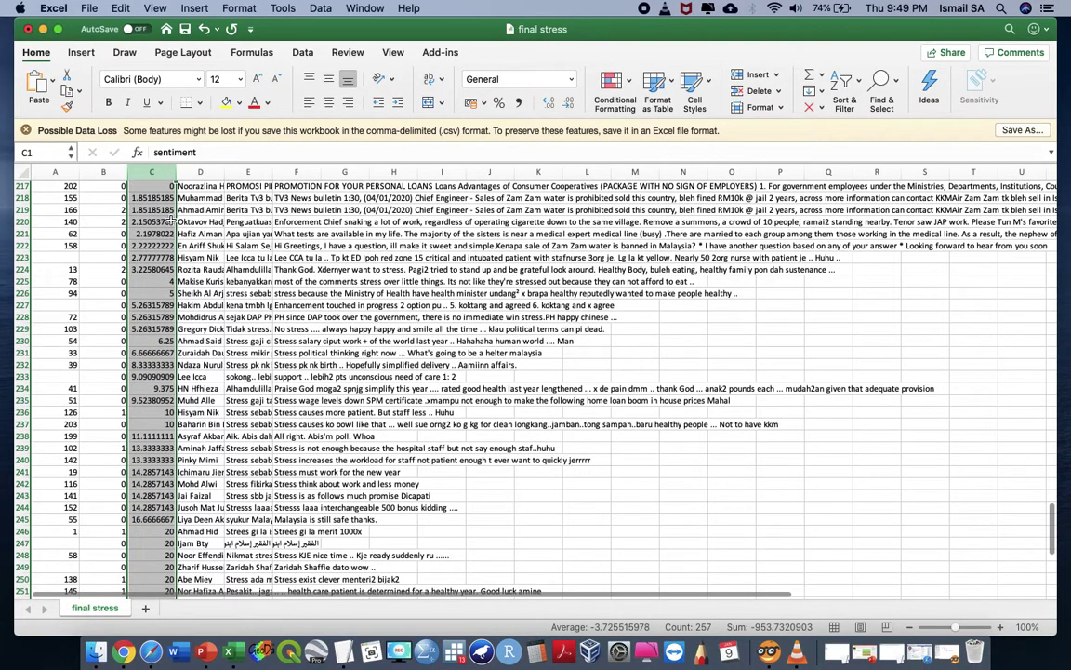
click(171, 198)
scroll(143, 321, down, 4)
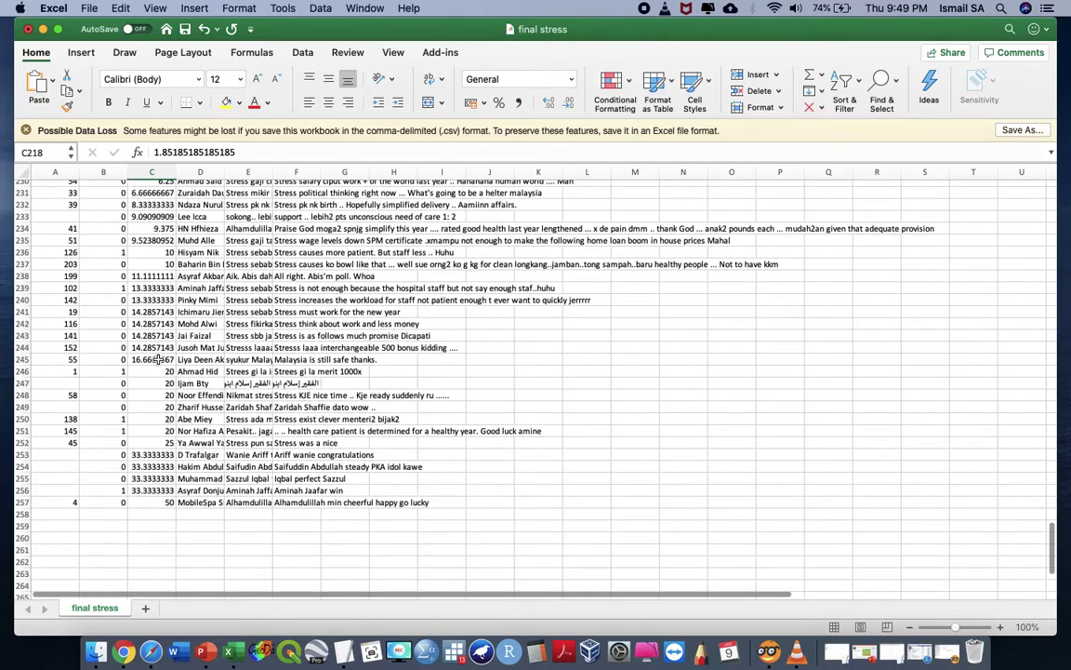
shift+click(154, 502)
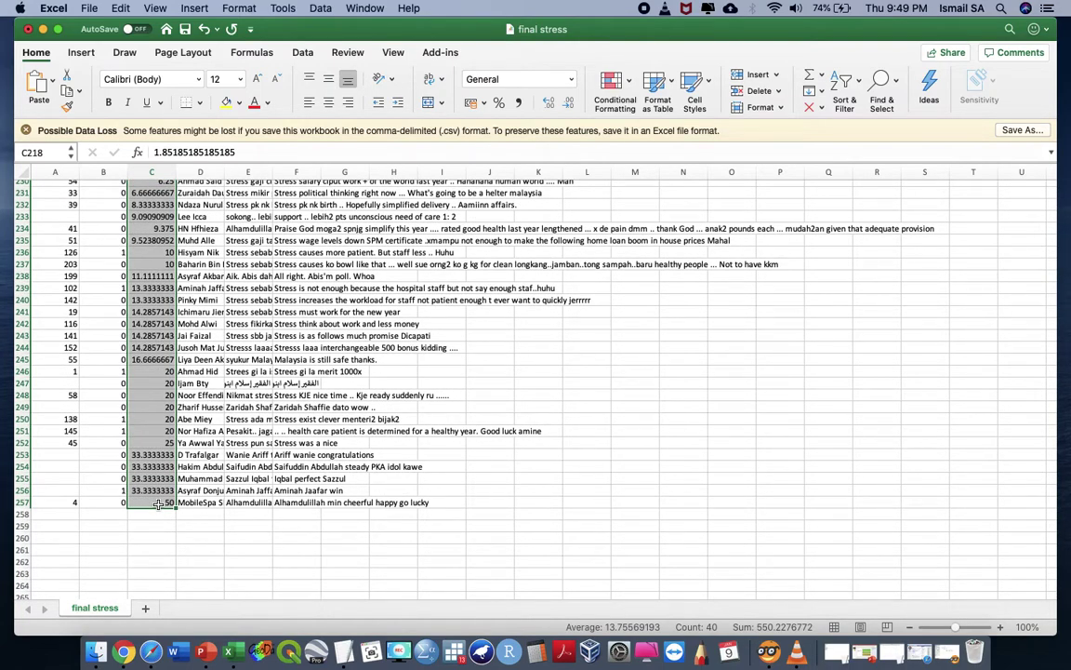
- Enter 40/257 in G261 below the data and label it positive in H261
click(322, 544)
text(40)
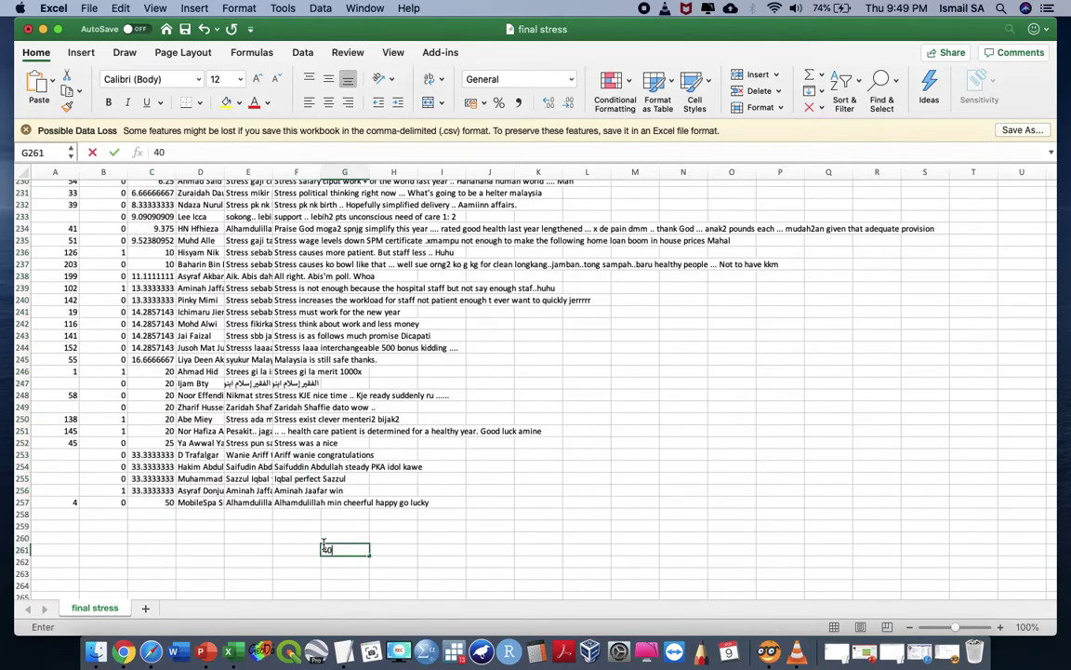
text(/257)
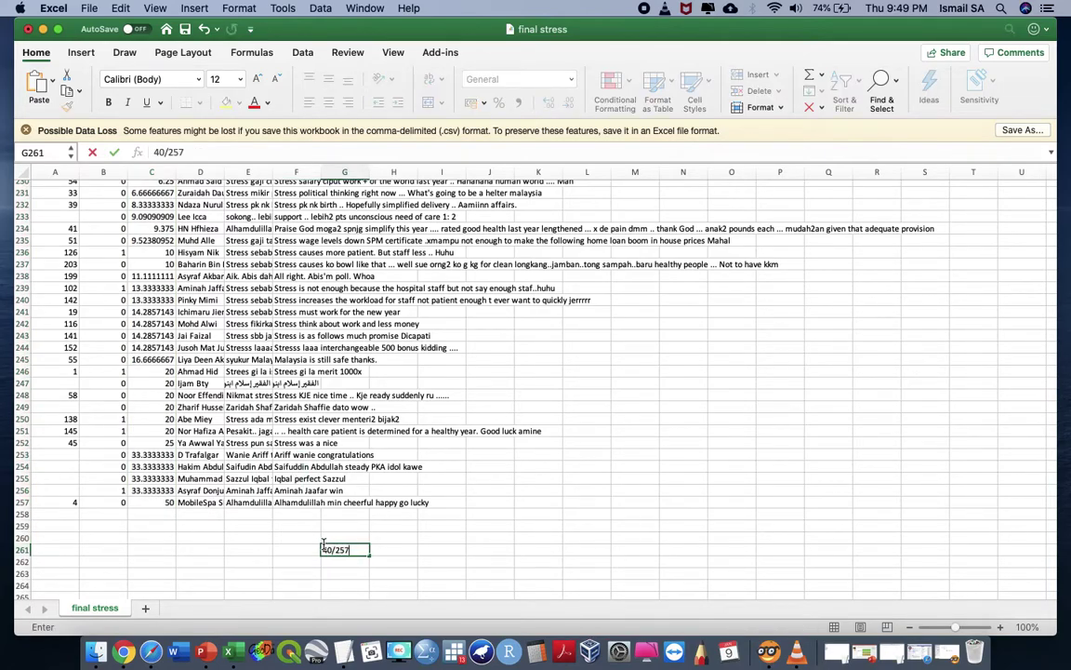
key(Tab)
text(pos)
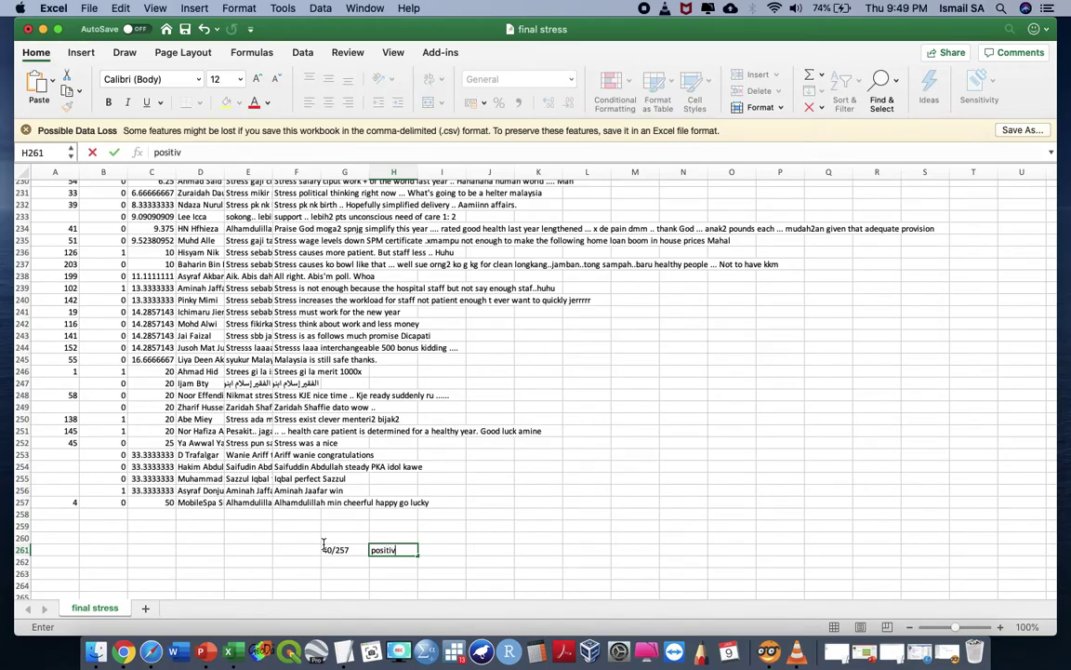
- Select the negative sentiment scores from C2 to C109 to count them
scroll(200, 485, up, 20)
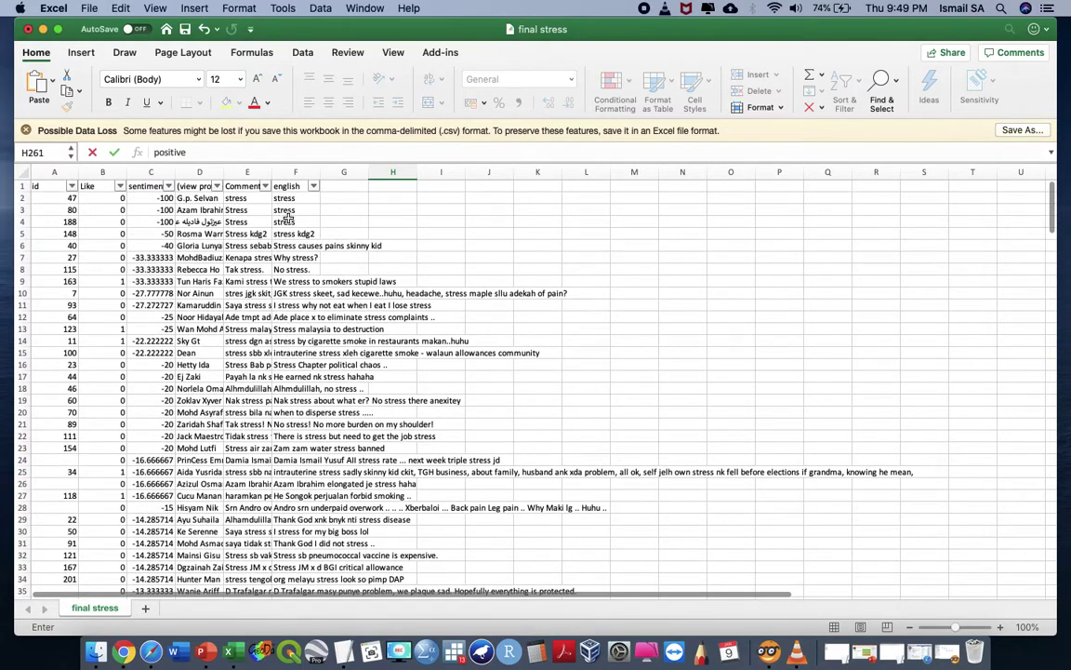
click(166, 234)
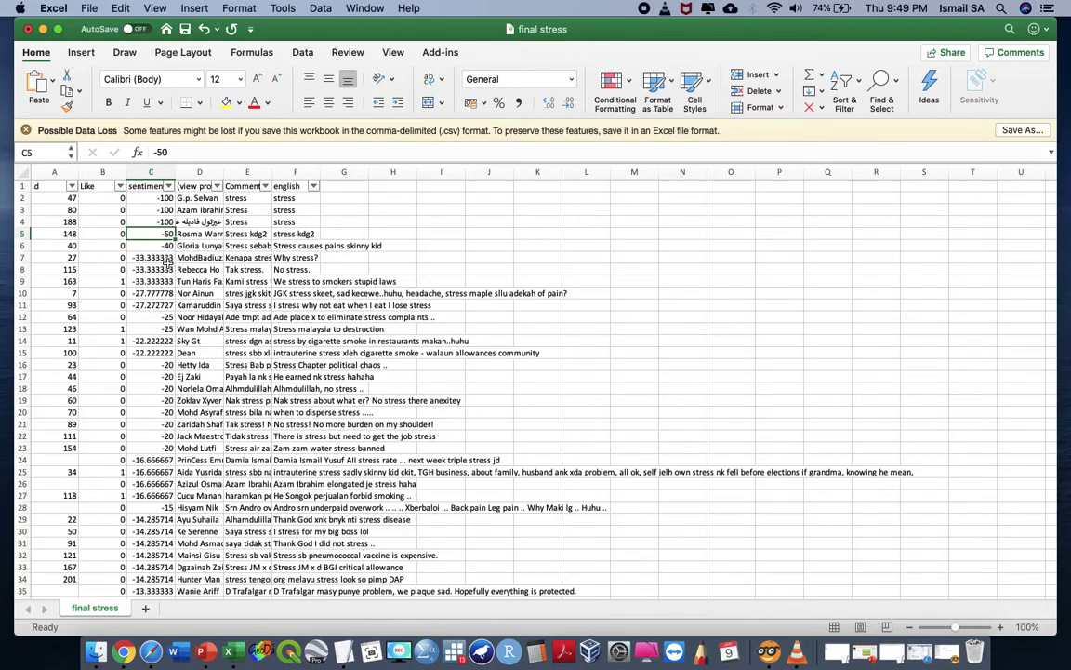
click(160, 199)
scroll(162, 197, down, 5)
scroll(162, 197, down, 20)
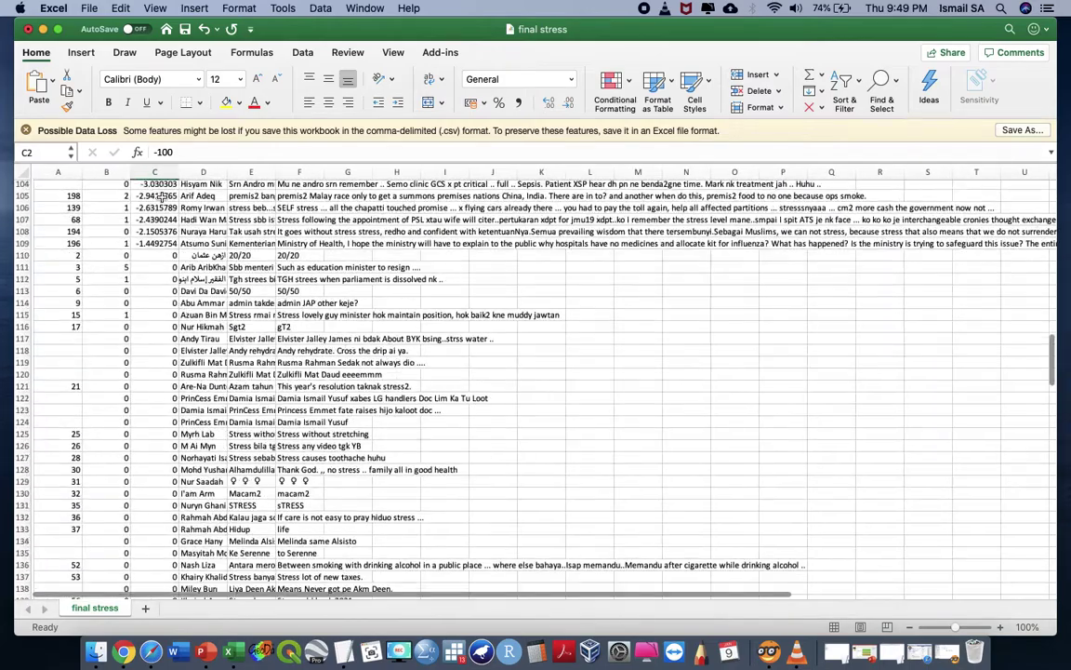
shift+click(162, 244)
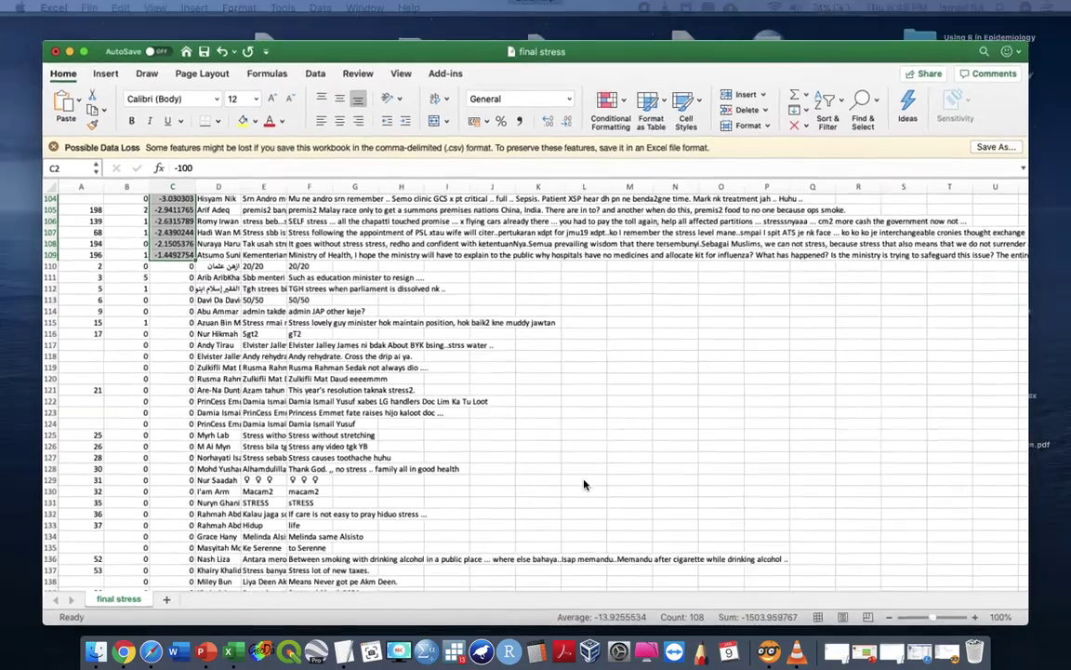
- Enter 108/257 in G262 below the positive share and add an entry starting with an equals sign in H262
scroll(584, 484, down, 20)
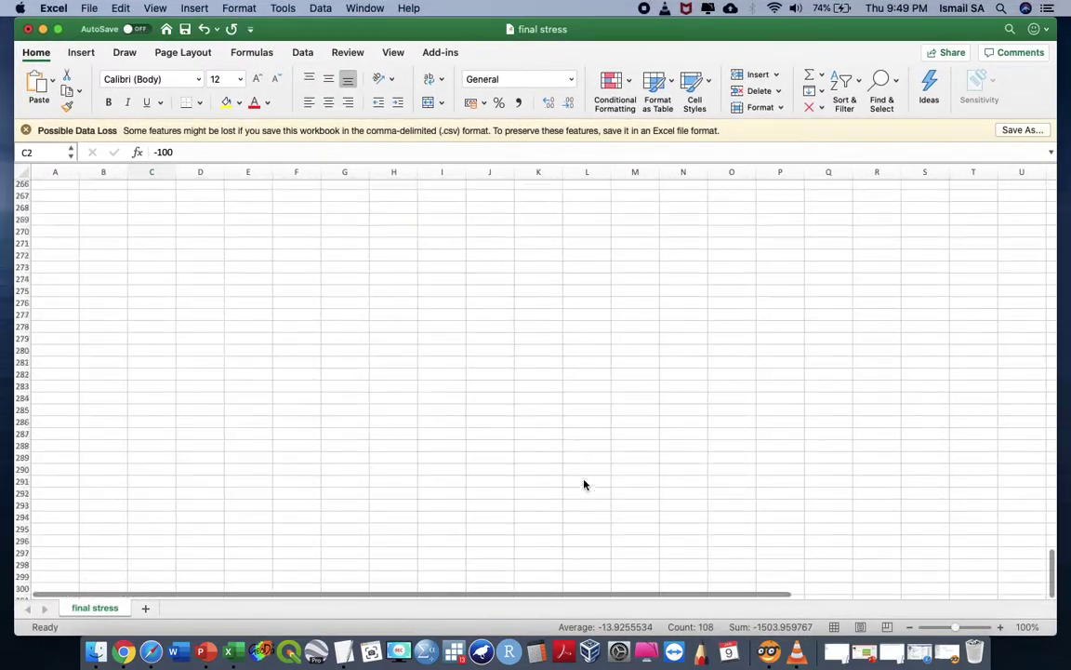
scroll(584, 483, up, 5)
click(359, 347)
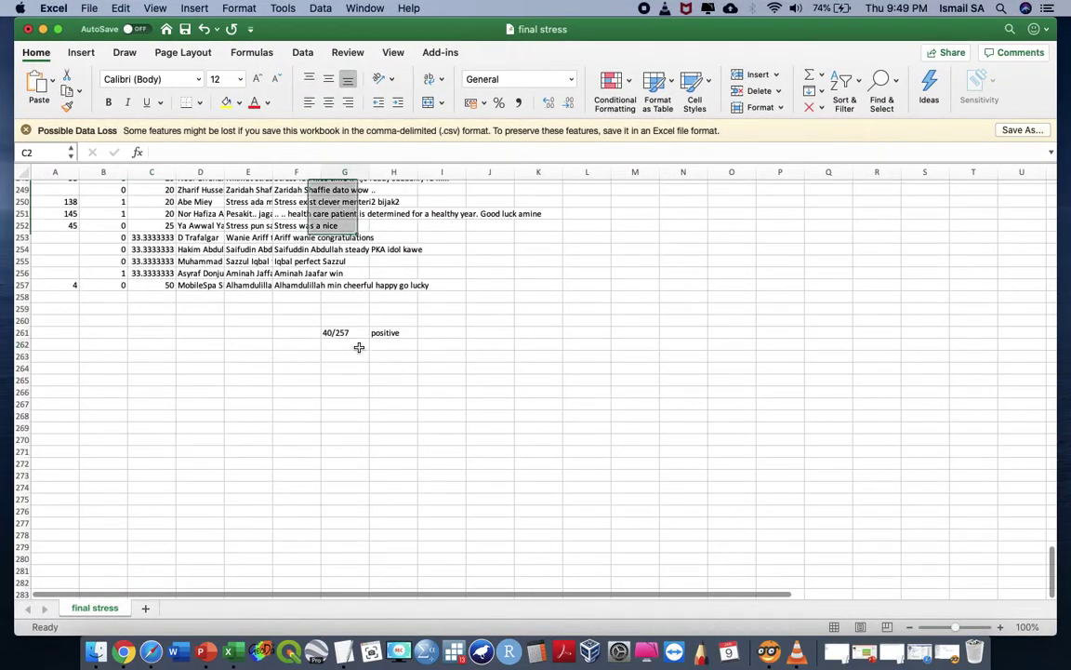
text(108)
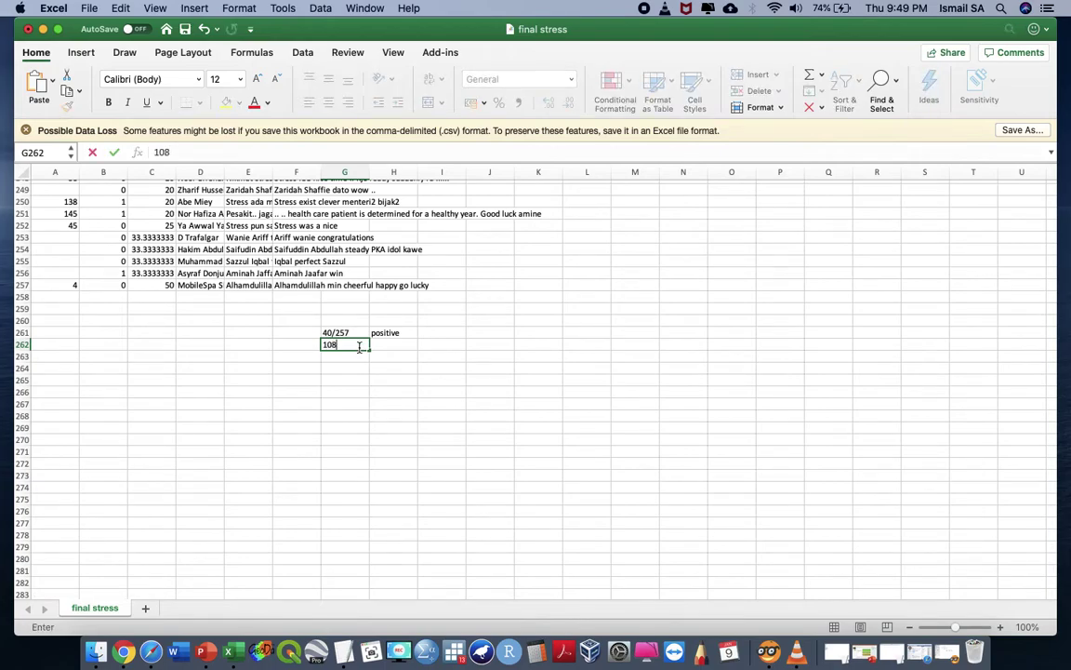
text(/257)
key(Tab)
text(=)
key(Return)
key(Return)
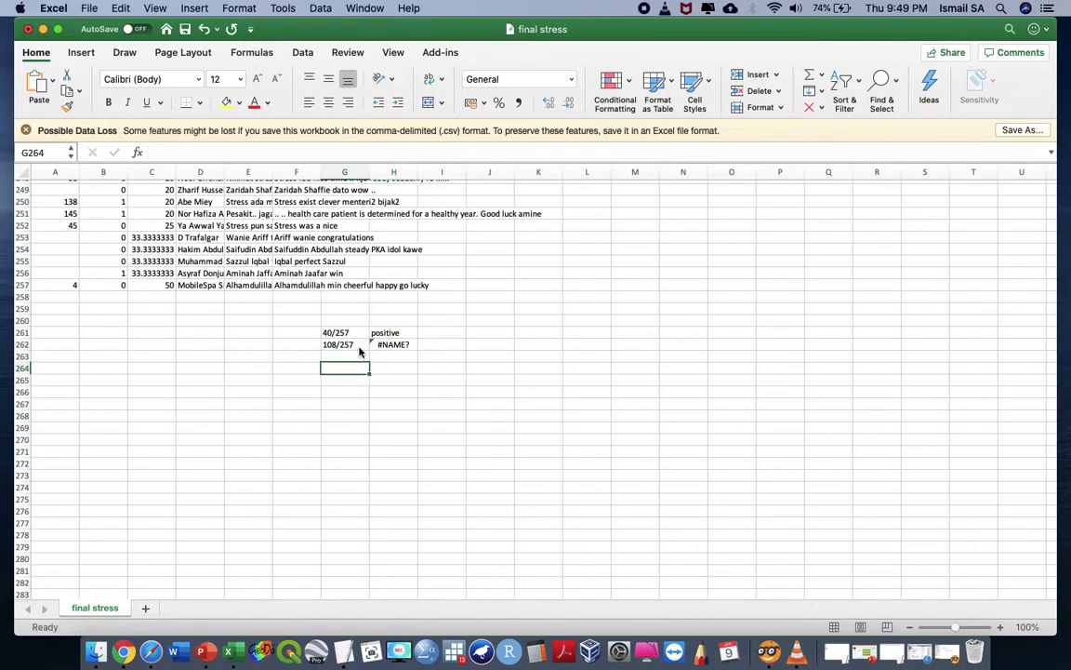
- Add the positive and negative counts in G264 with the formula =40+108
text(40)
key(Escape)
text(=40+)
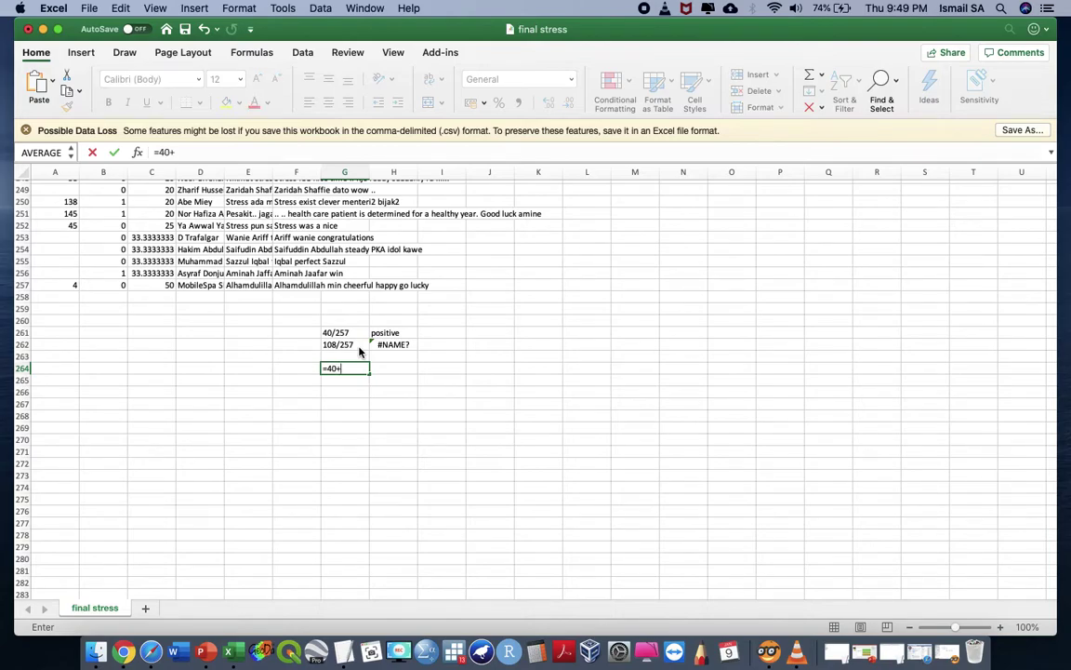
text(108)
key(Return)
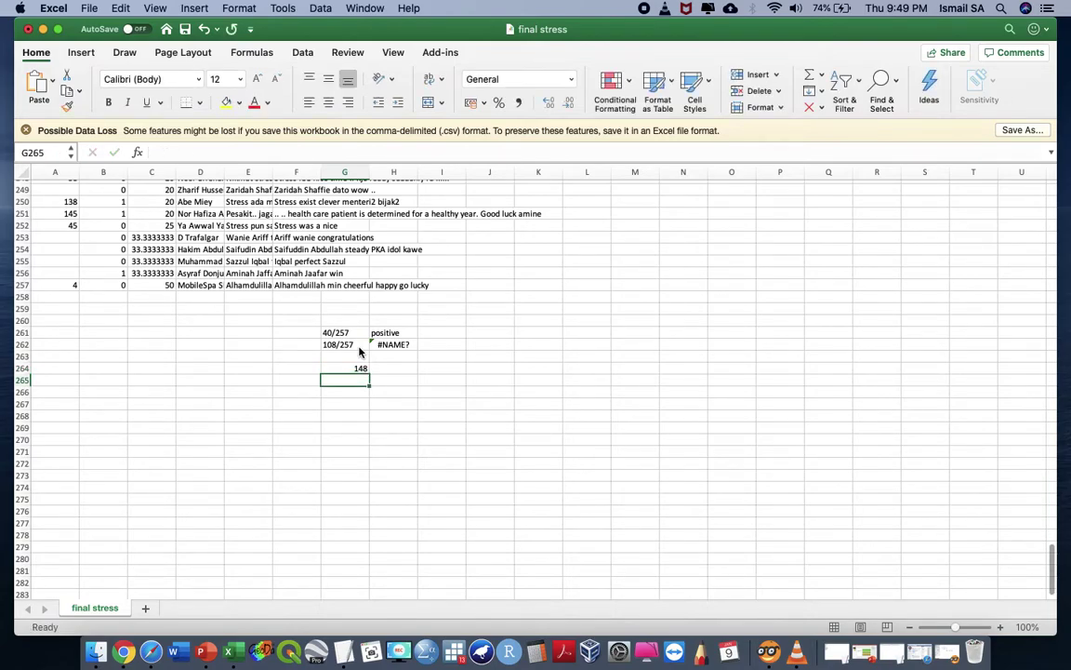
- Calculate the remaining comments in G265 with =257-148 and label the result Neutral in H265
text(=)
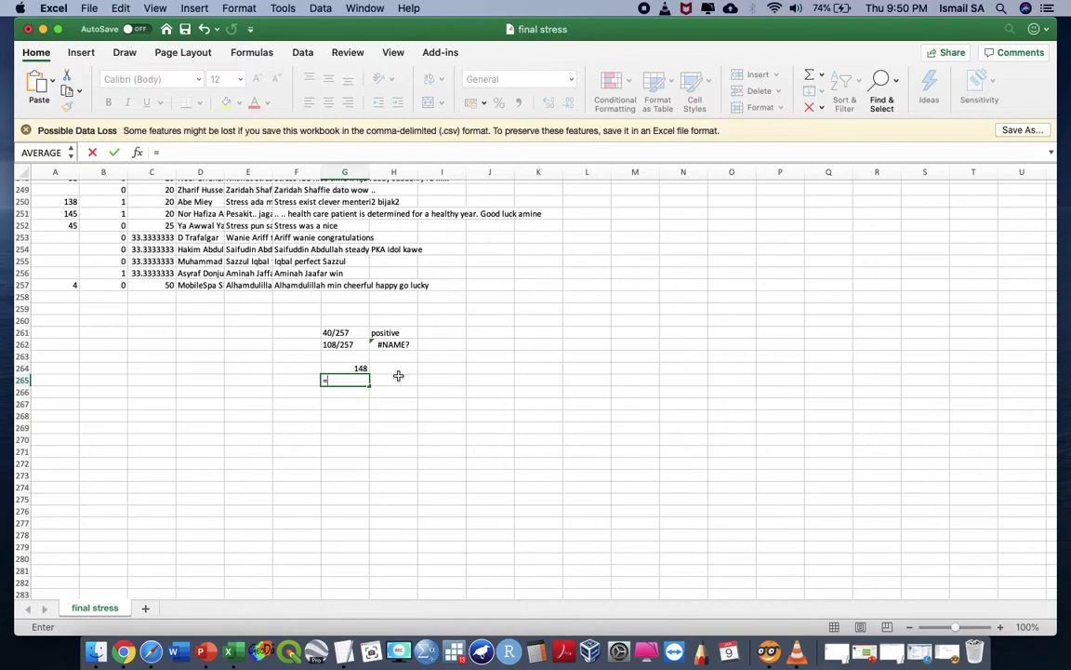
text(257-148)
key(Return)
click(400, 379)
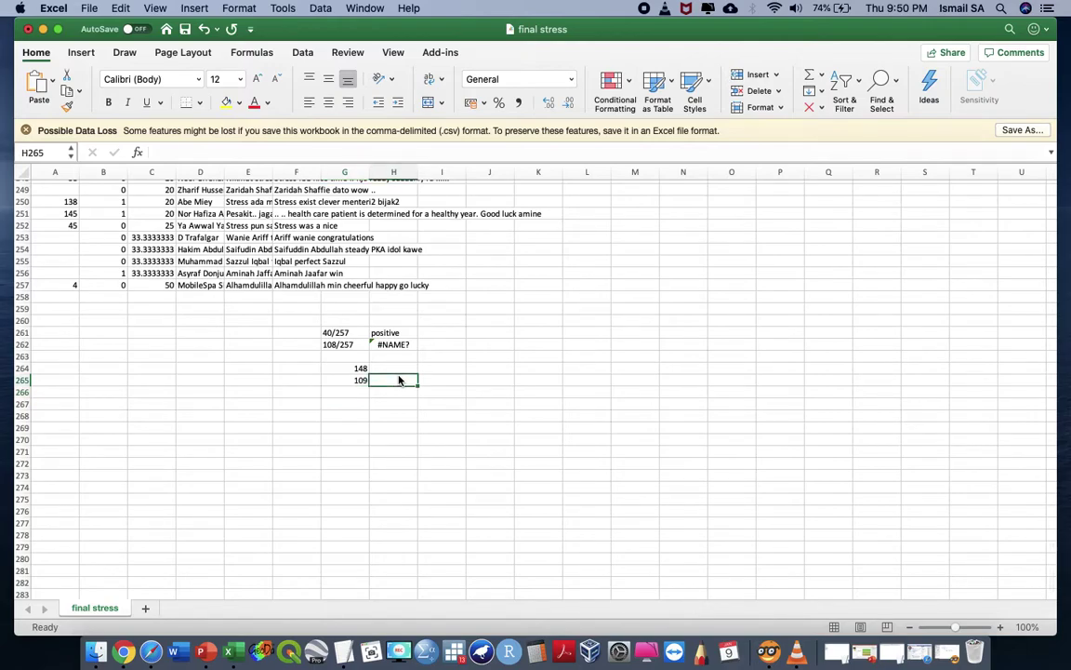
text(Neutral)
key(Return)
- Enter the heading Stress or Tidak in G267 and list 40, 108 and 109 below it in G268 to G270
key(Down)
key(Left)
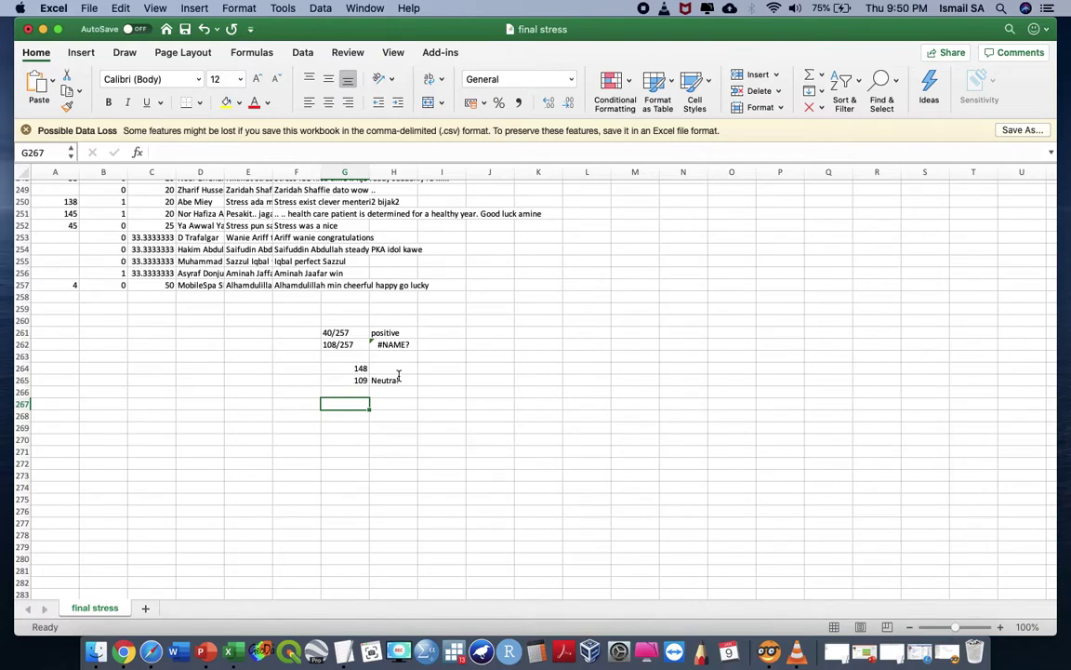
text(Stress or Tidak)
key(Return)
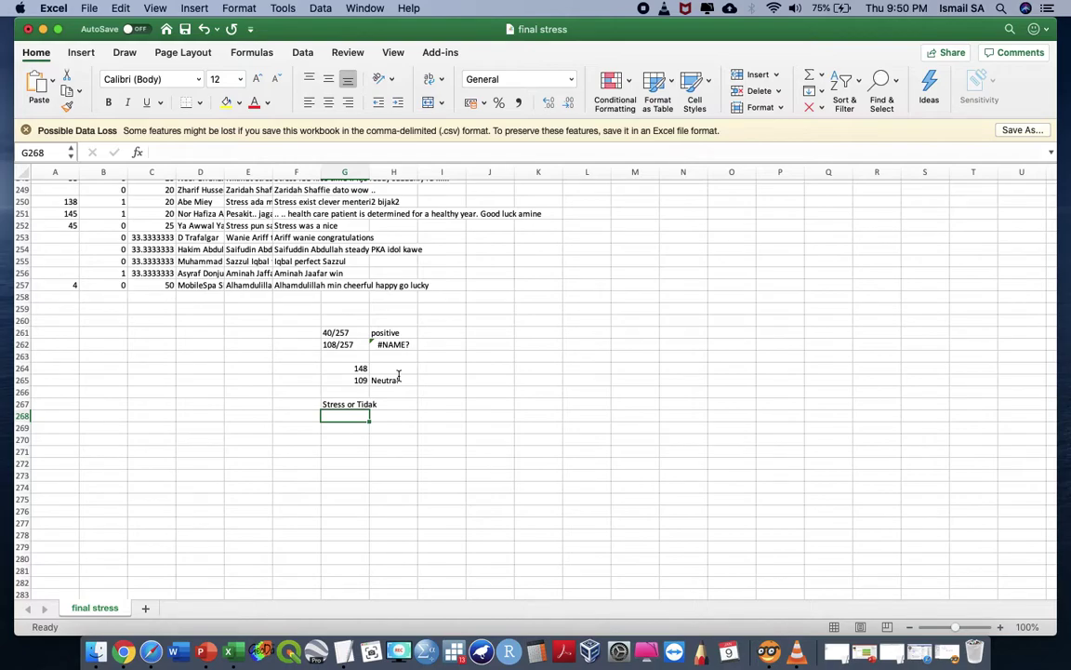
text(40)
key(Return)
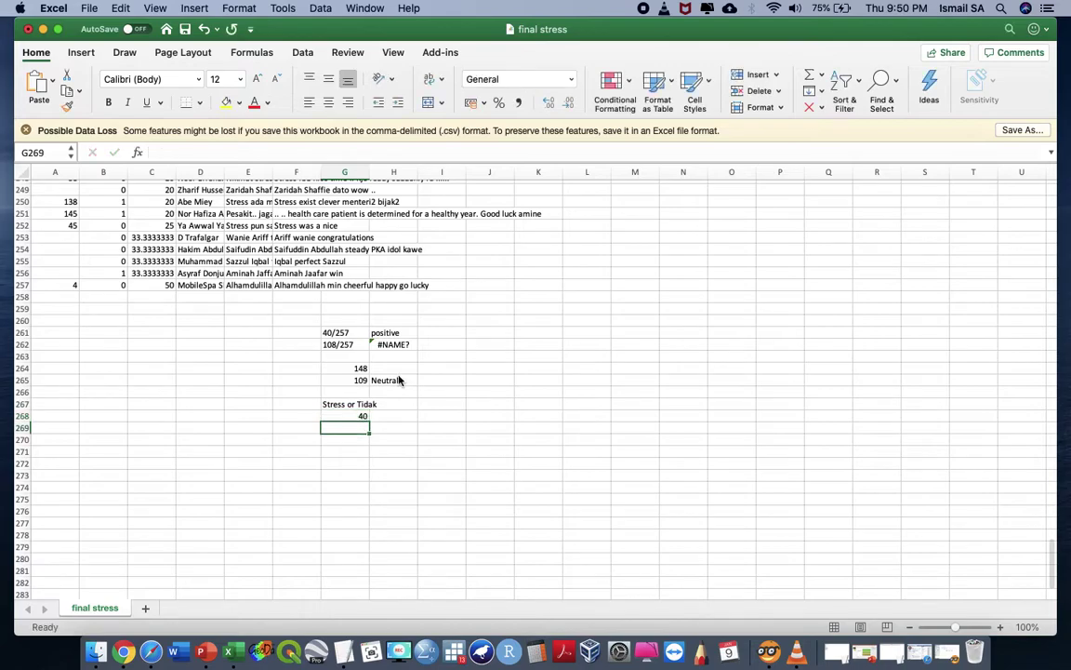
text(1)
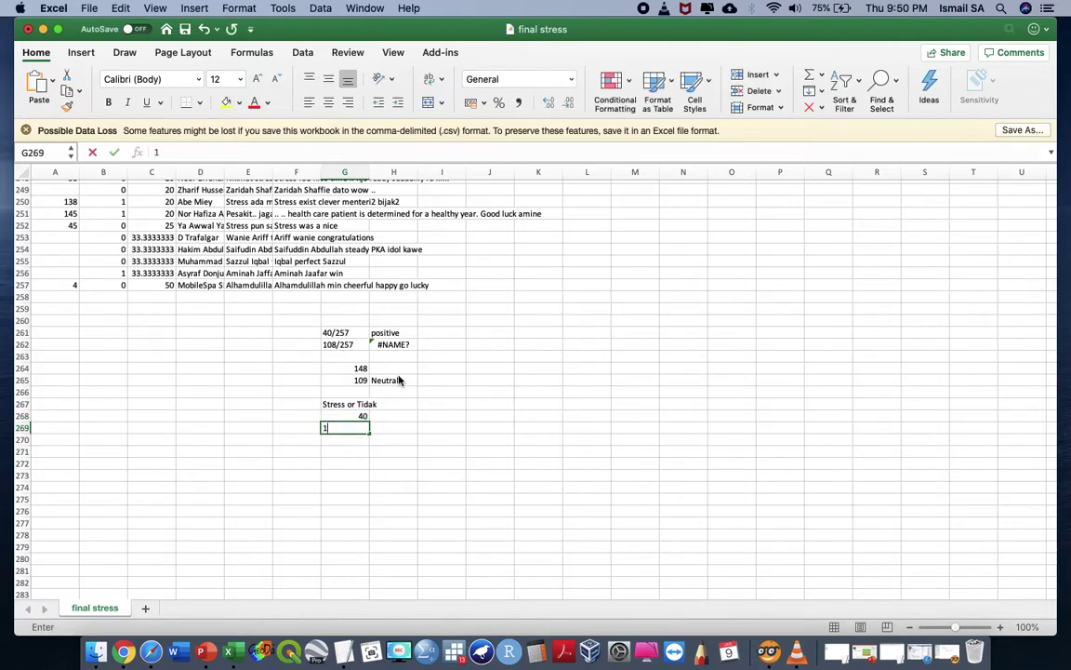
text(08)
key(Tab)
key(Return)
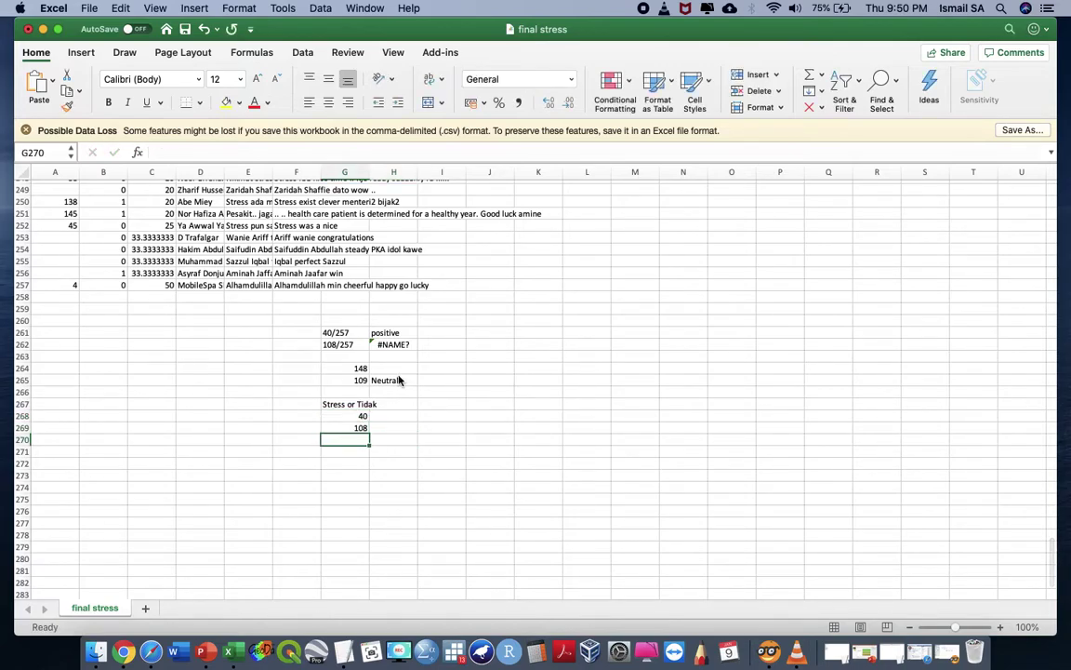
text(109)
key(Tab)
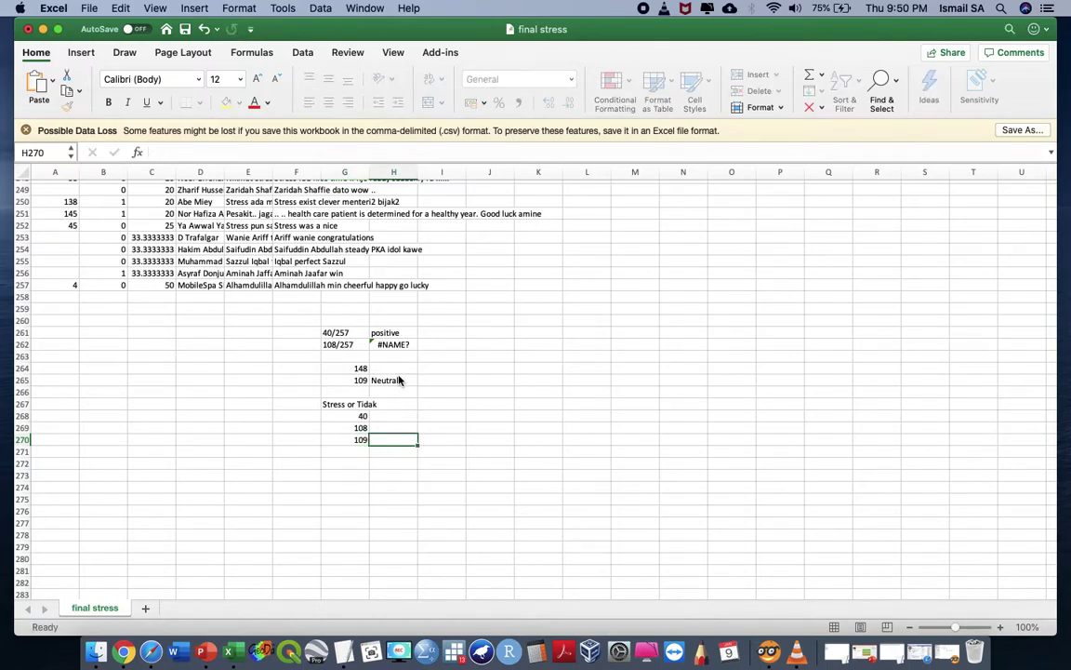
key(Up)
key(Up)
text(=)
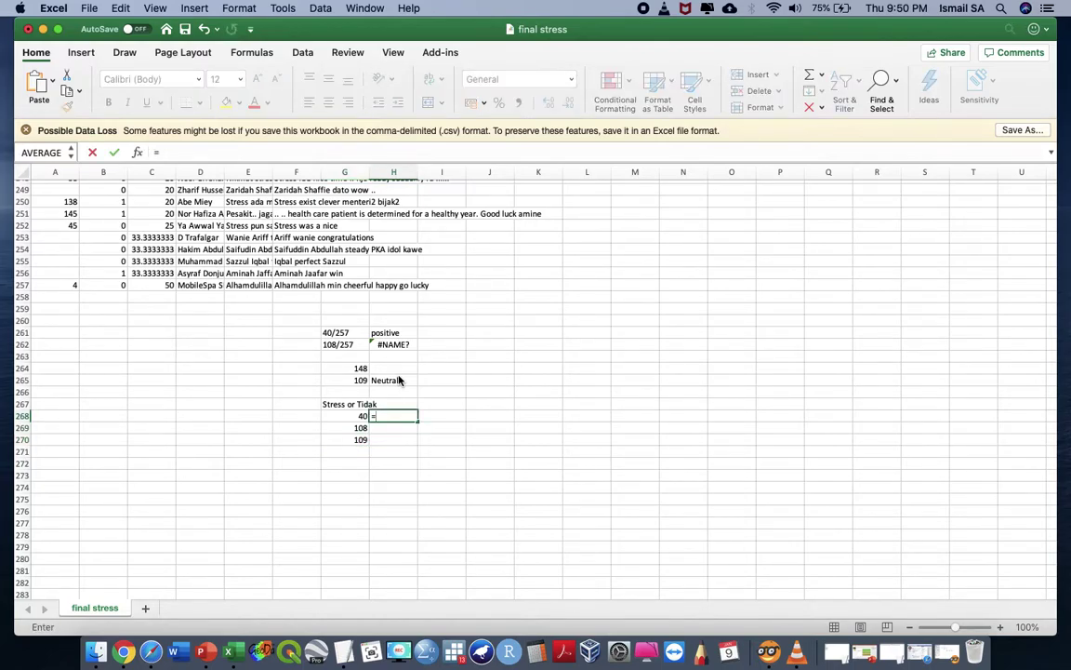
click(390, 392)
key(BackSpace)
- Enter the comment total 257 in F268 and begin a formula in H268 that divides G268
click(307, 415)
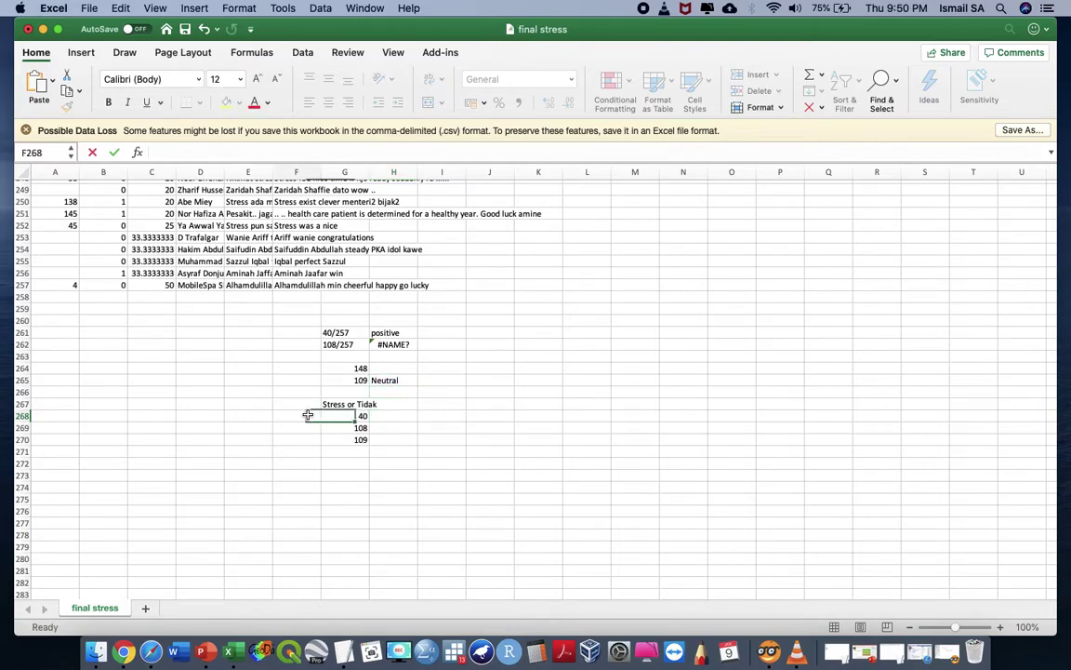
text(257)
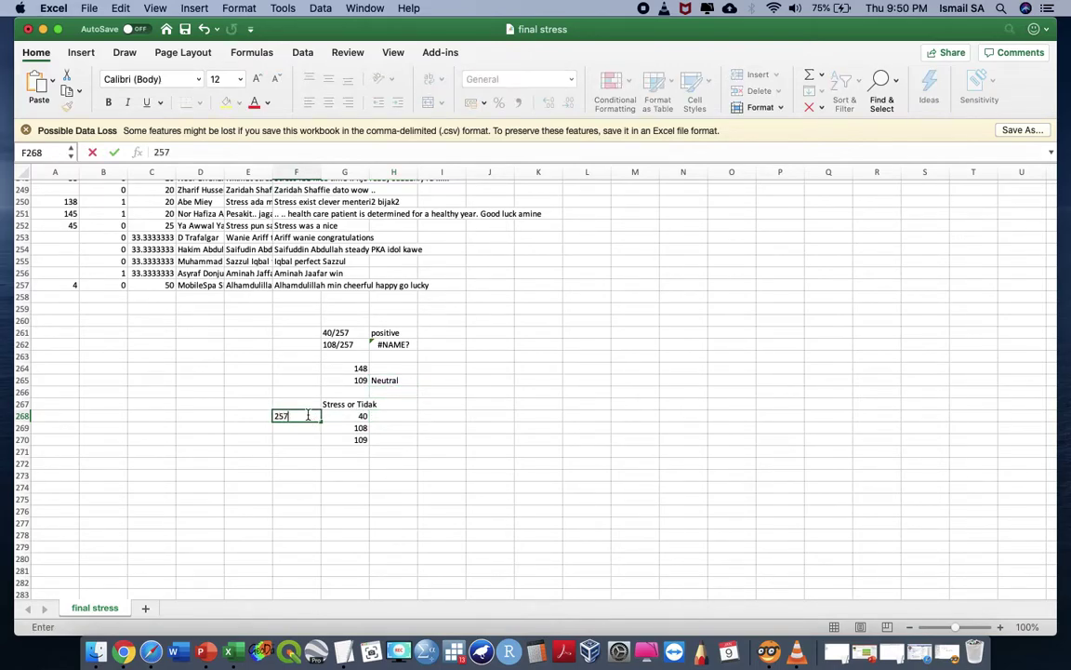
click(394, 416)
text(=)
click(344, 416)
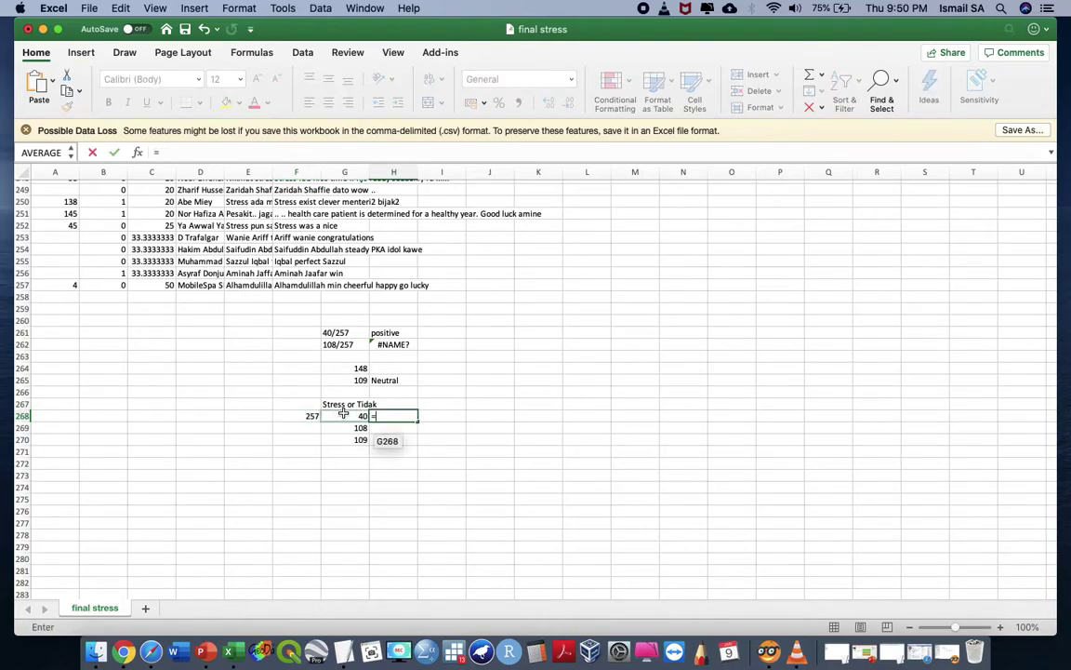
text(/$)
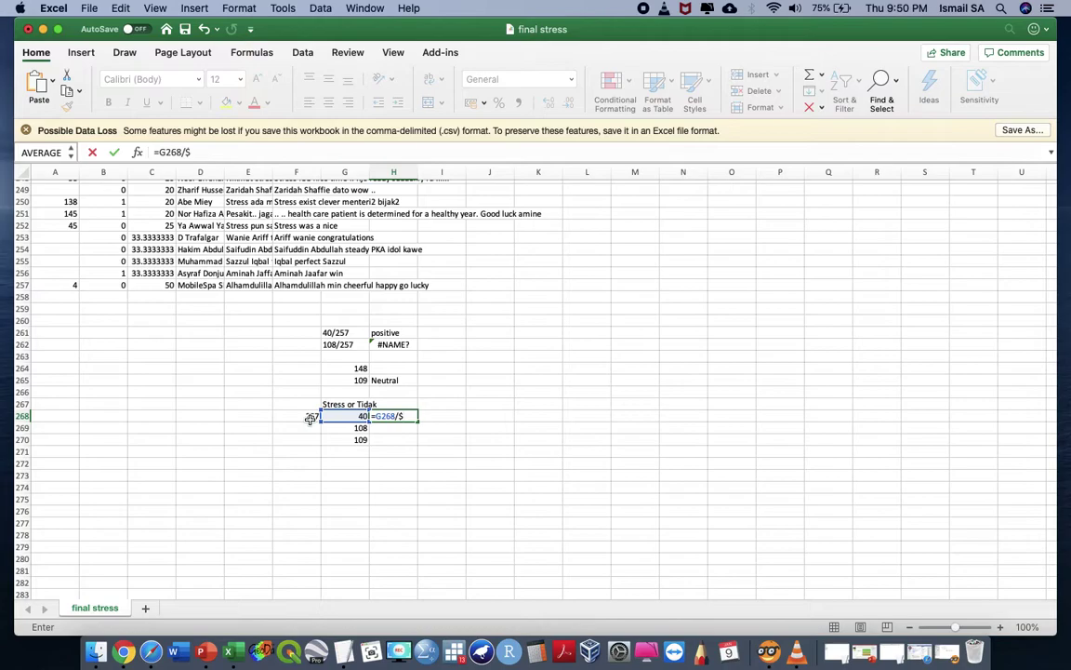
key(Return)
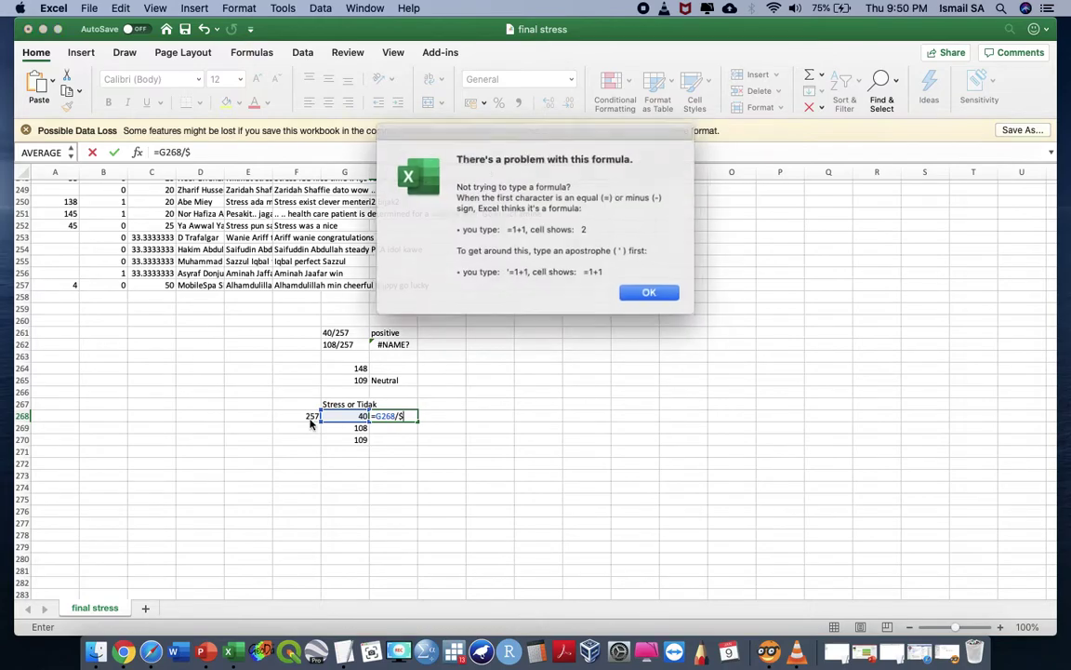
click(647, 294)
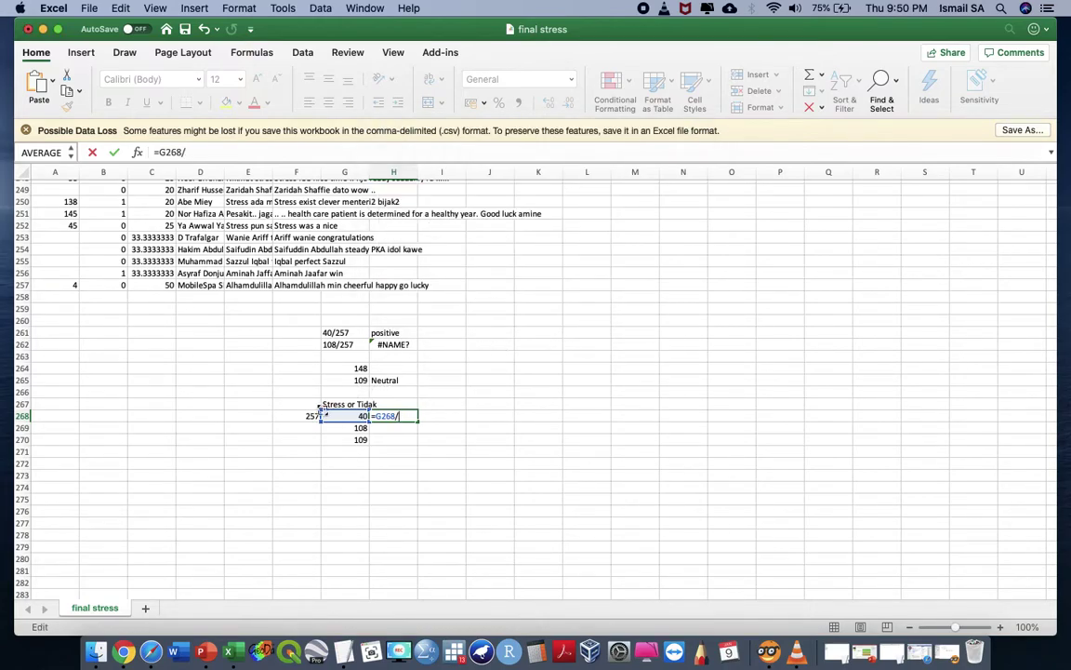
- Try to complete the H268 division with a locked reference to the total, =G268/$F268$
click(305, 416)
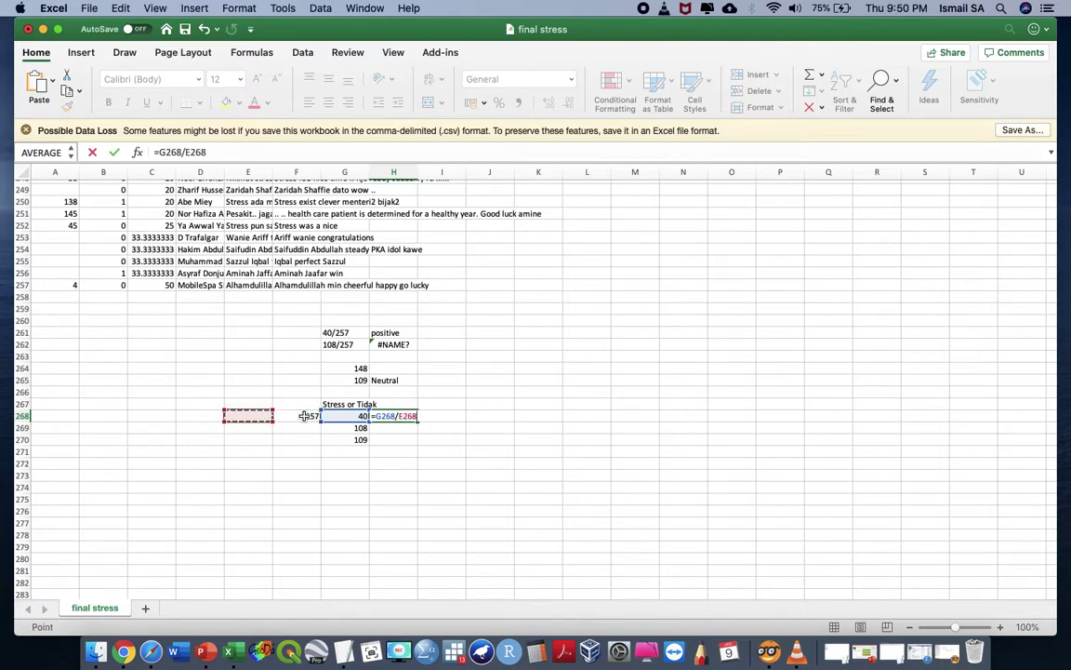
click(181, 152)
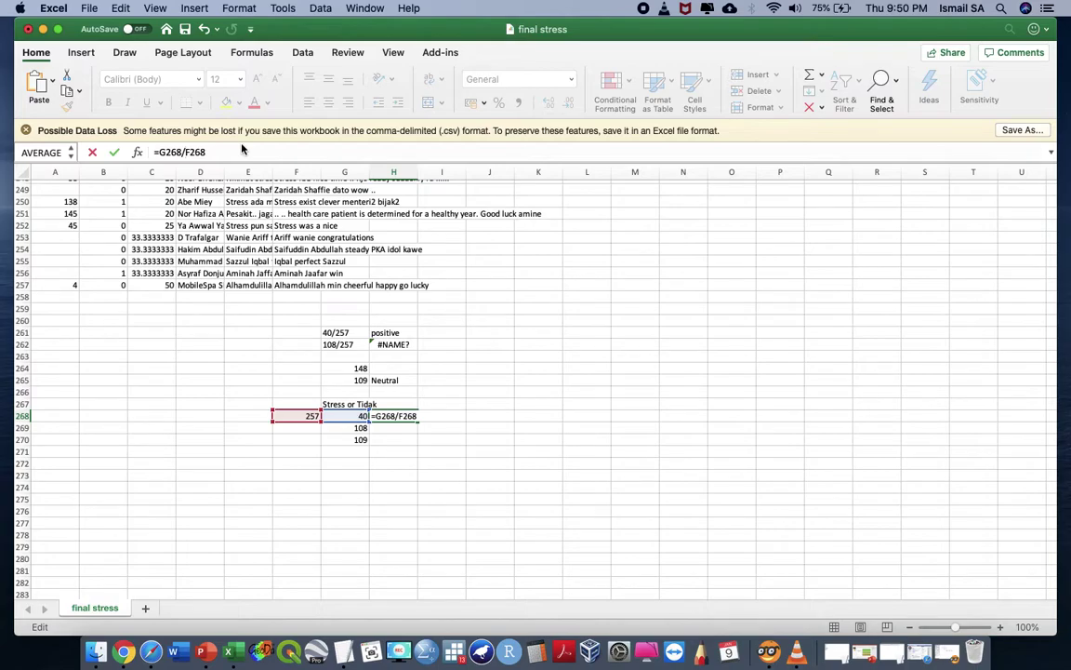
text(S)
key(BackSpace)
text($)
click(223, 154)
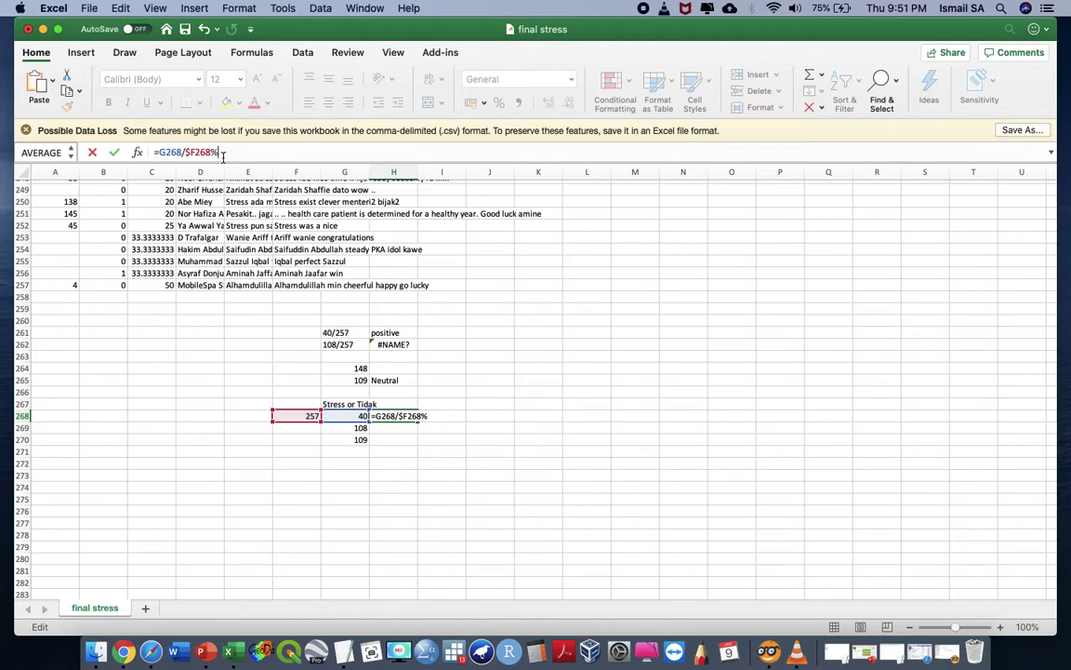
text($)
key(Return)
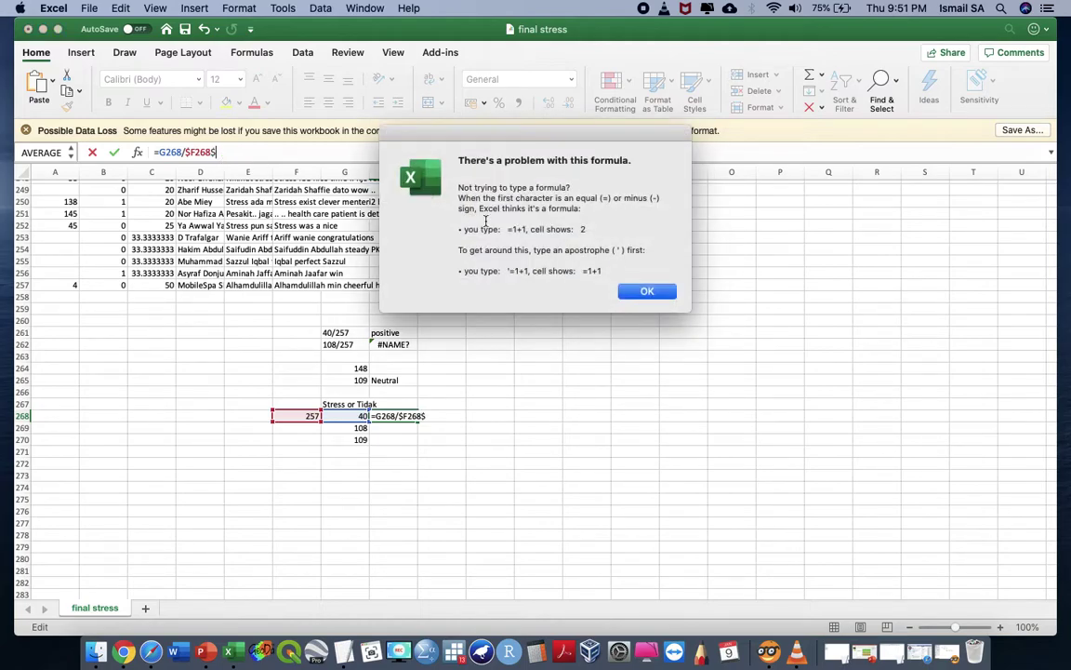
click(636, 294)
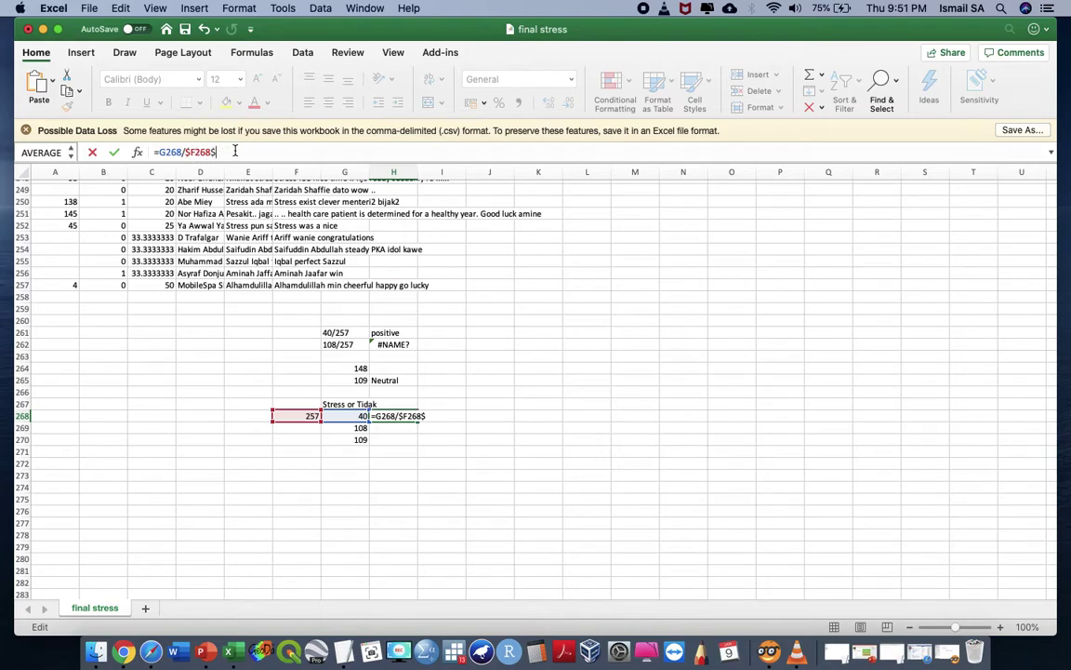
- Rewrite the formula in H268 as =G268/F268 without any dollar signs
key(BackSpace)
key(BackSpace)
key(BackSpace)
key(BackSpace)
key(BackSpace)
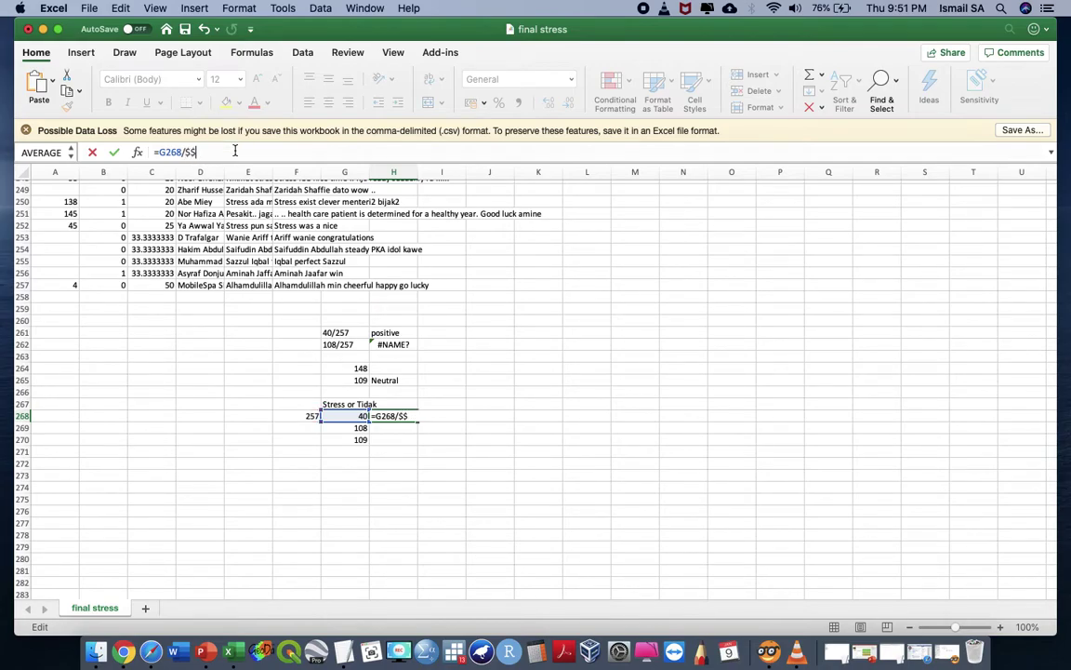
key(BackSpace)
key(BackSpace)
key(BackSpace)
click(305, 416)
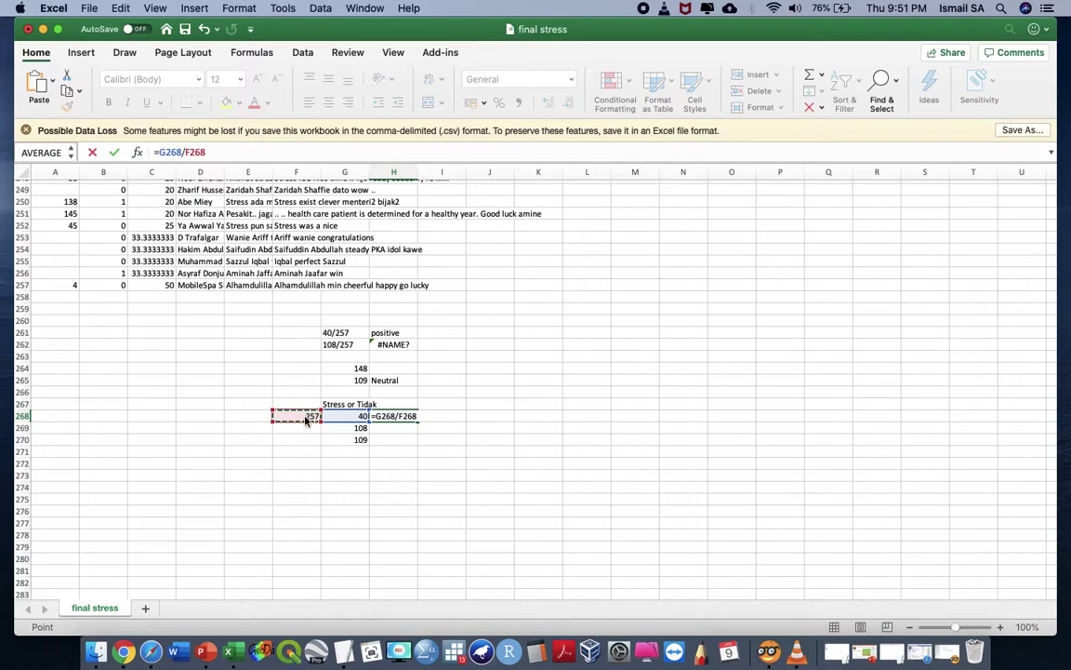
key(Return)
- Fill the division formula from H268 down to H270 and copy the total 257 down from F268 to F270
click(412, 416)
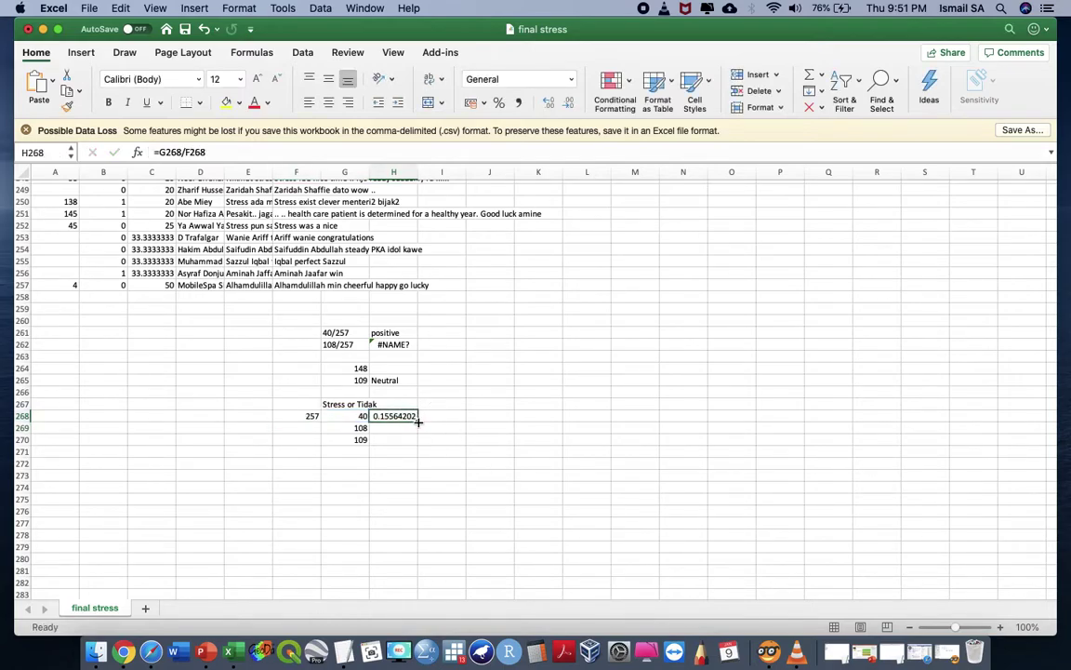
drag(417, 422, 419, 443)
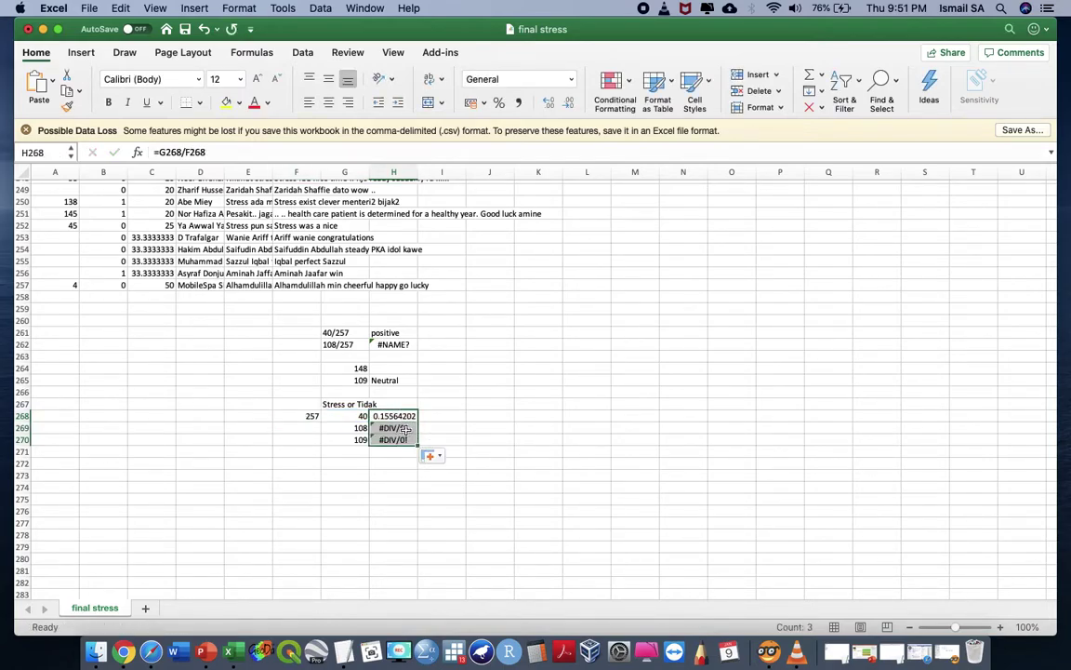
click(296, 416)
drag(319, 422, 315, 443)
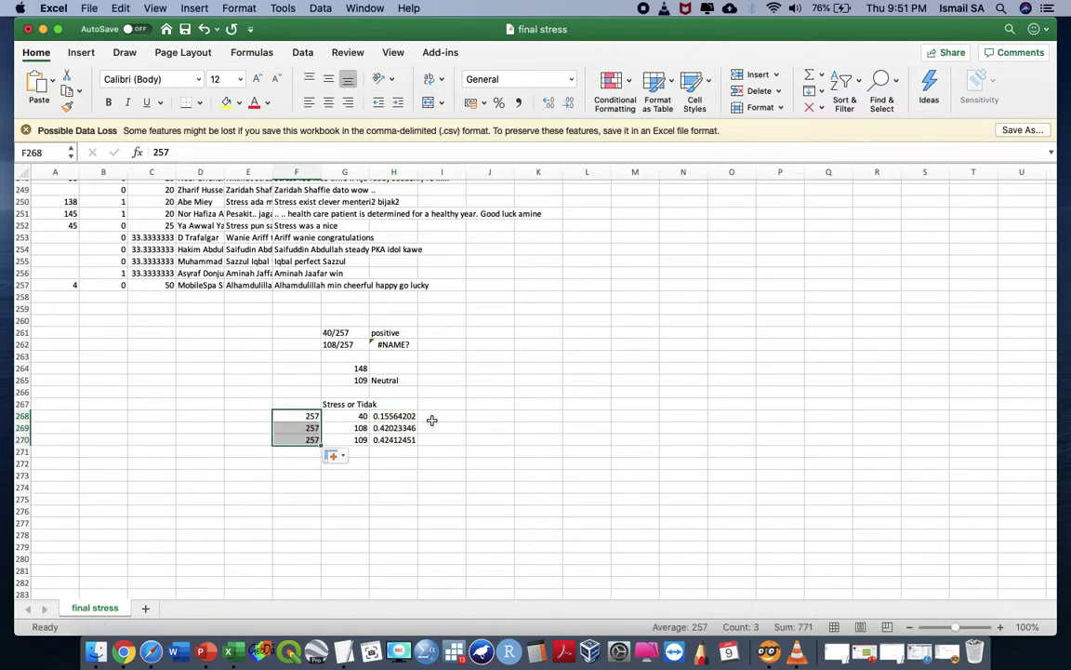
- Convert the shares to percentages with =H268*100 in I268 and fill the formula down to I270
click(435, 418)
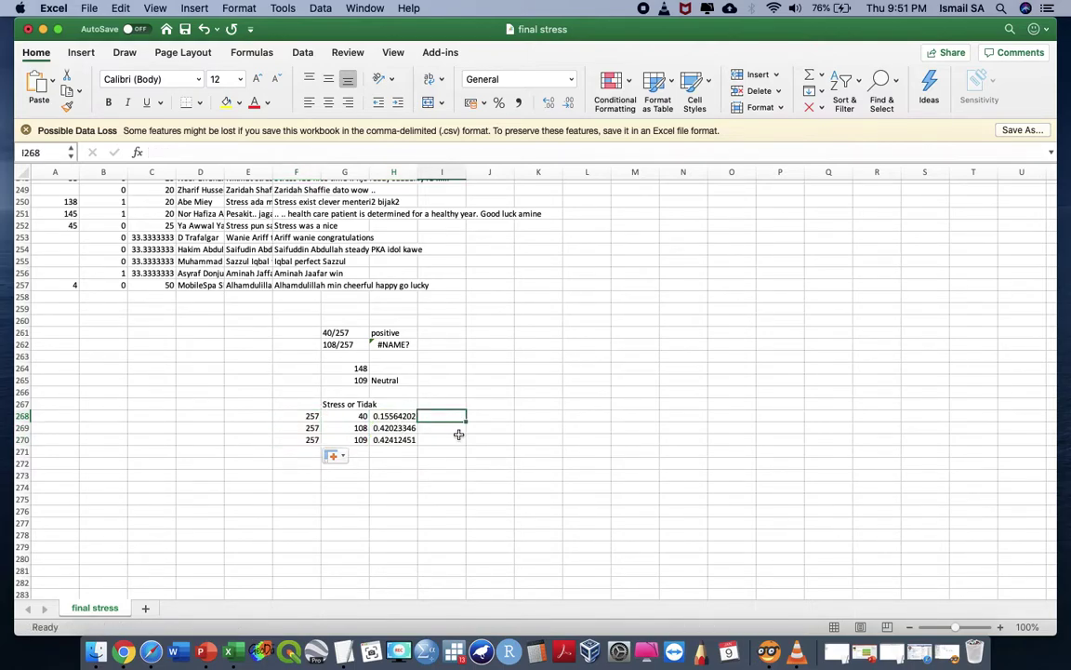
text(=)
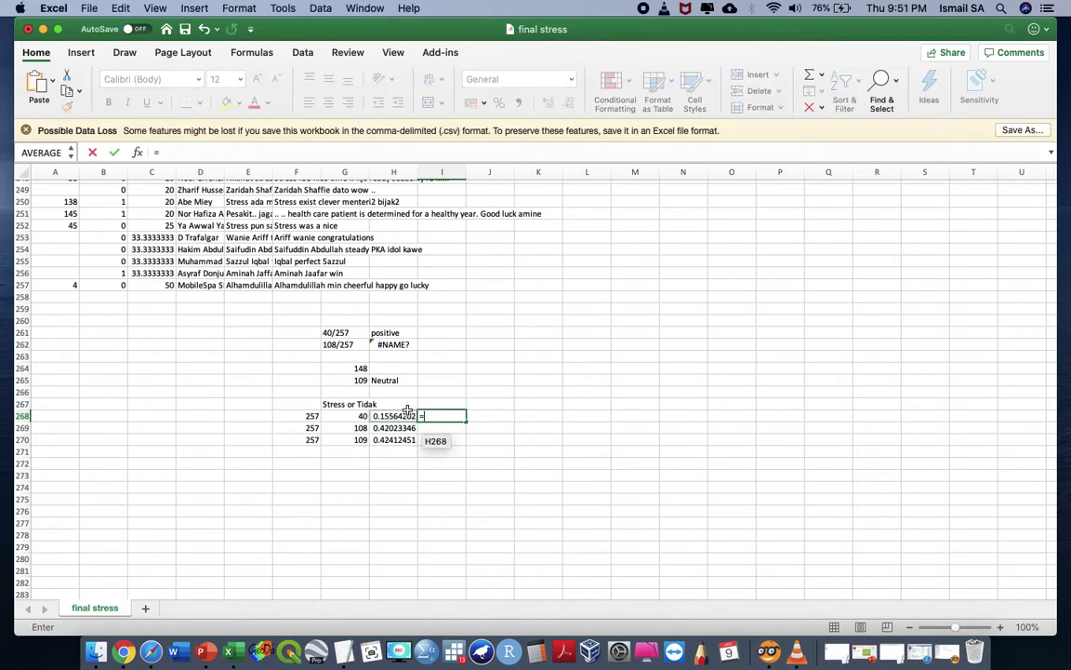
click(404, 412)
text(*100)
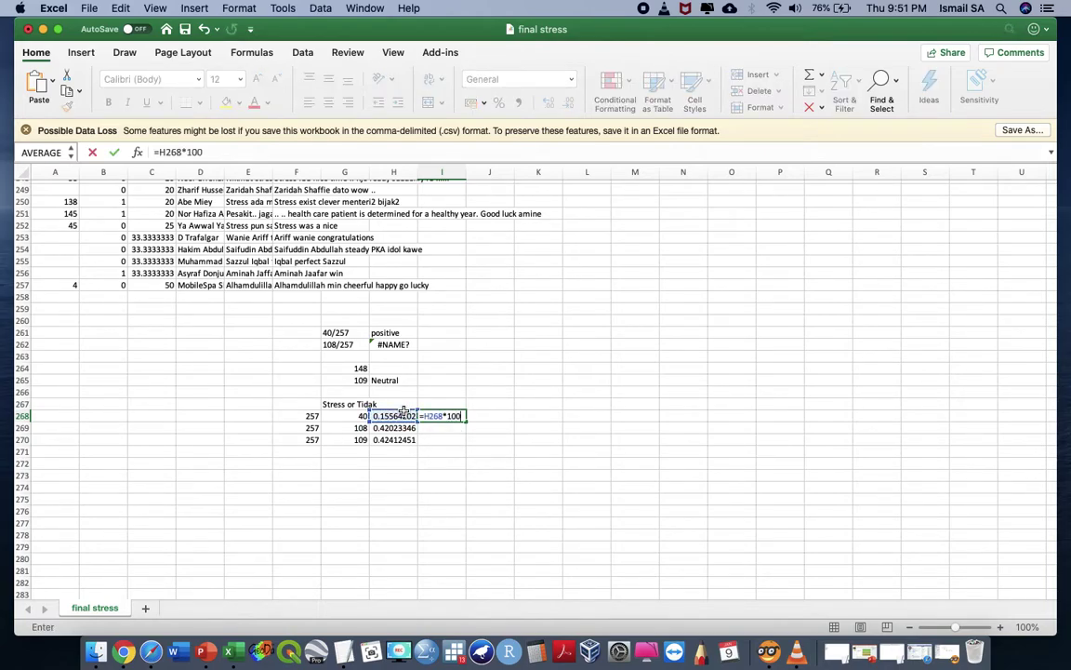
key(Return)
click(463, 417)
drag(466, 422, 469, 443)
click(509, 416)
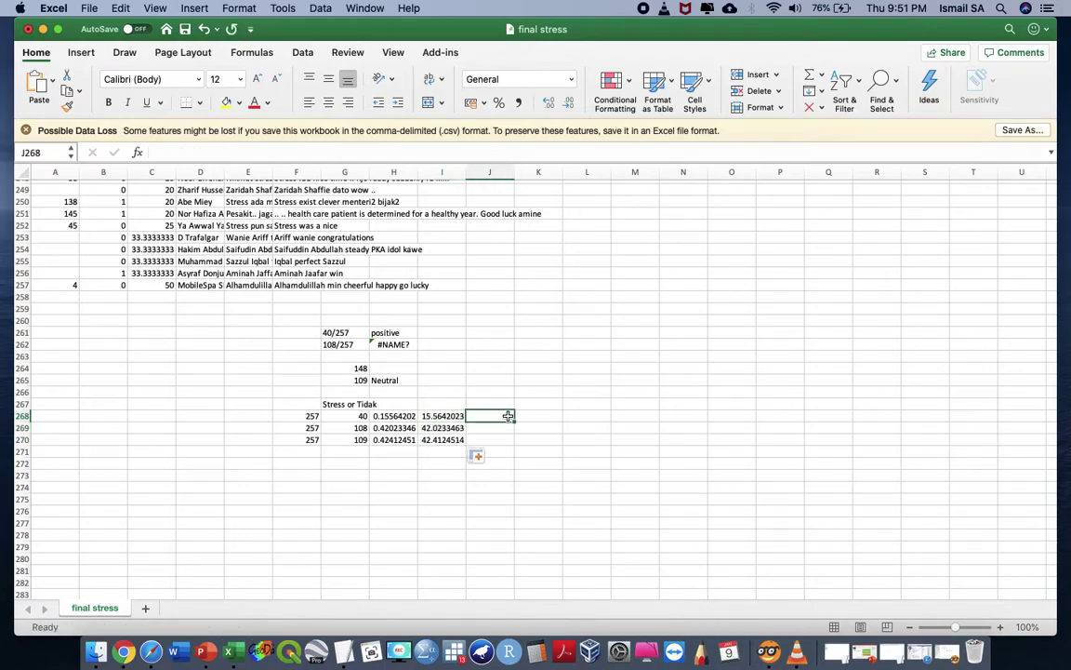
text(=ne)
key(Return)
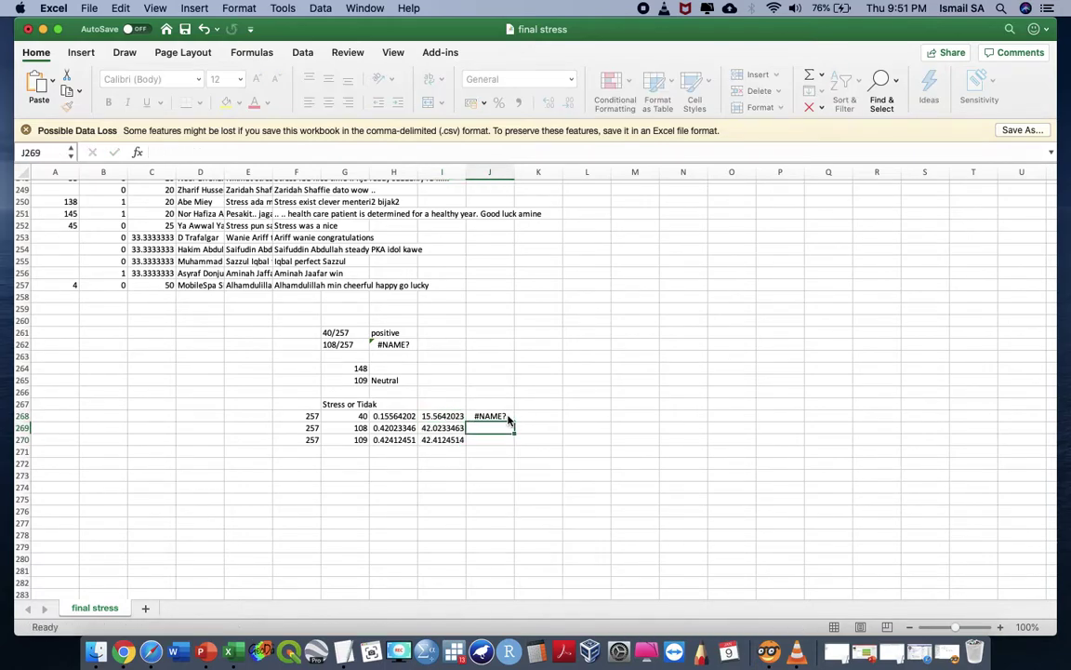
click(509, 417)
key(Delete)
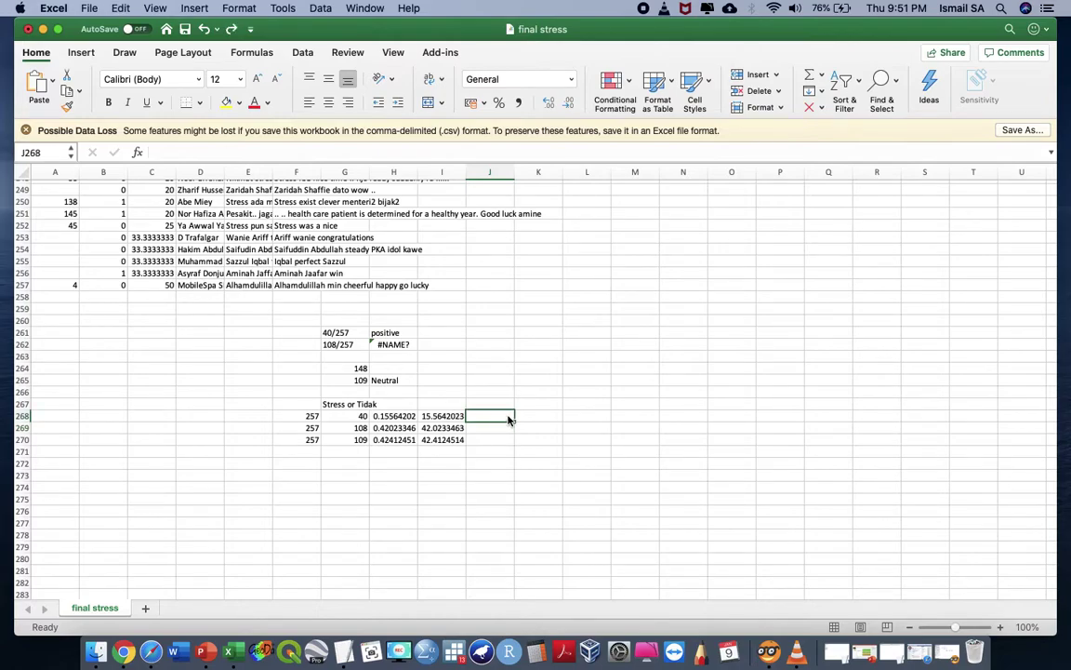
text(+)
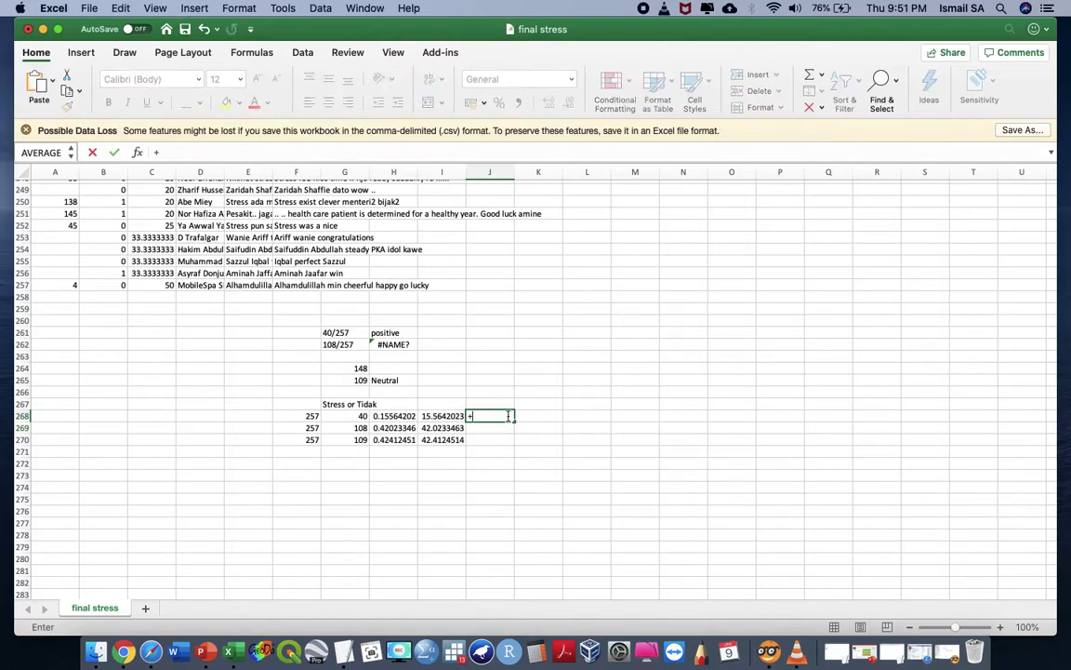
text(ne)
key(Return)
- Label the first percentage row positive in J268
click(508, 418)
text(+)
key(BackSpace)
text(p)
key(BackSpace)
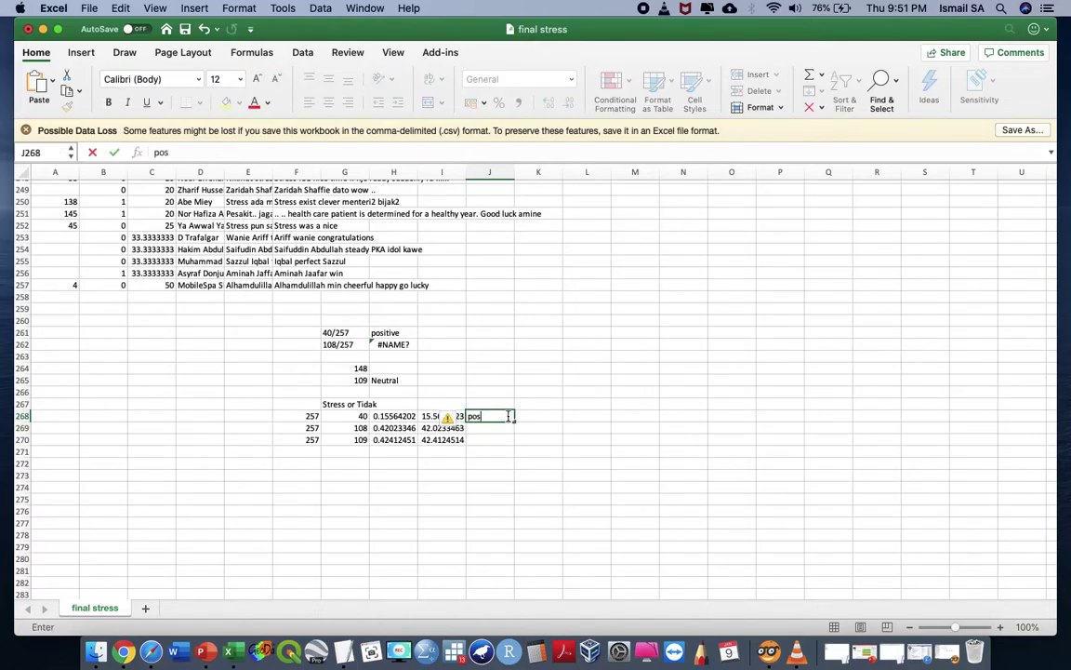
key(Return)
- Enter 42 in J269 and J270 beside the second and third percentages
text(42)
key(Return)
text(42)
key(Return)
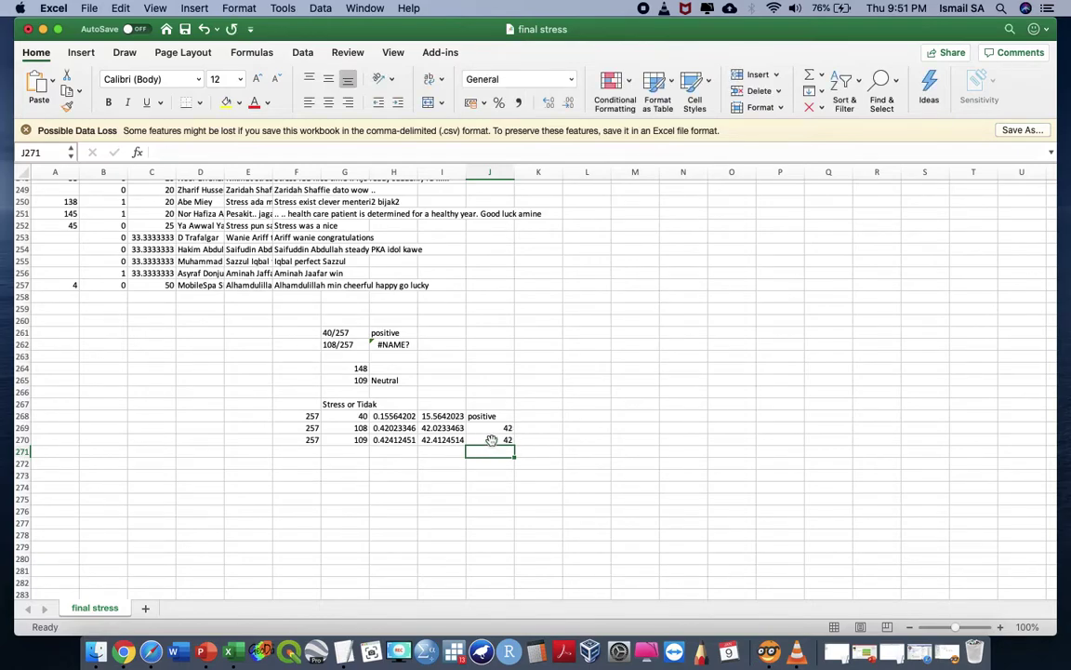
- Replace the entries in J269 and J270 with the labels negative and neutral
click(502, 429)
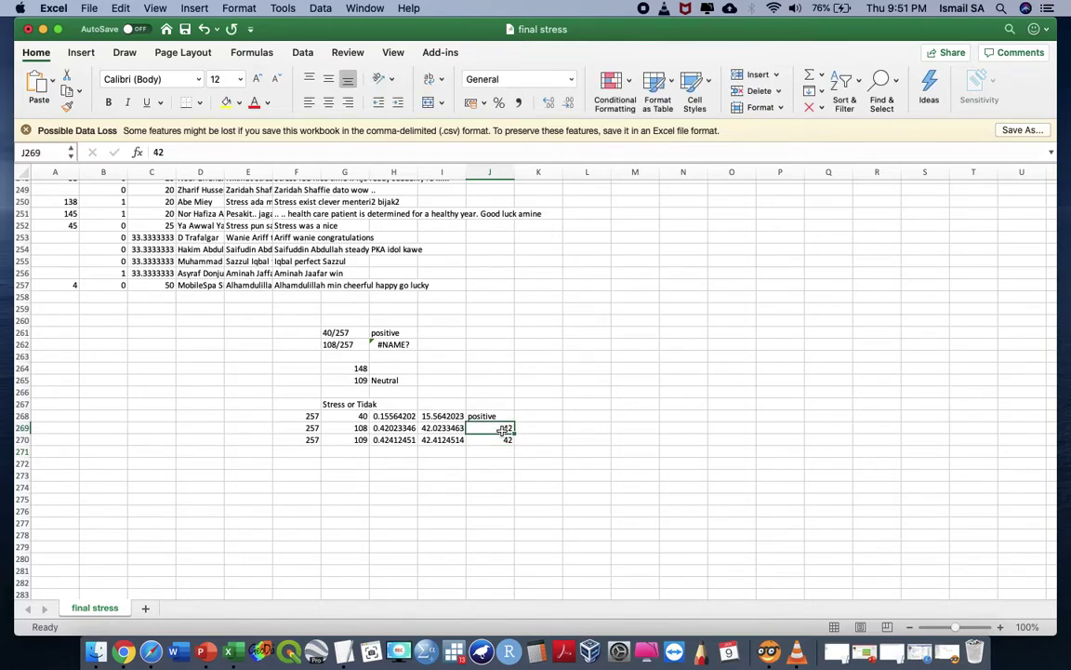
text(negative)
key(Return)
text(neutral)
click(631, 419)
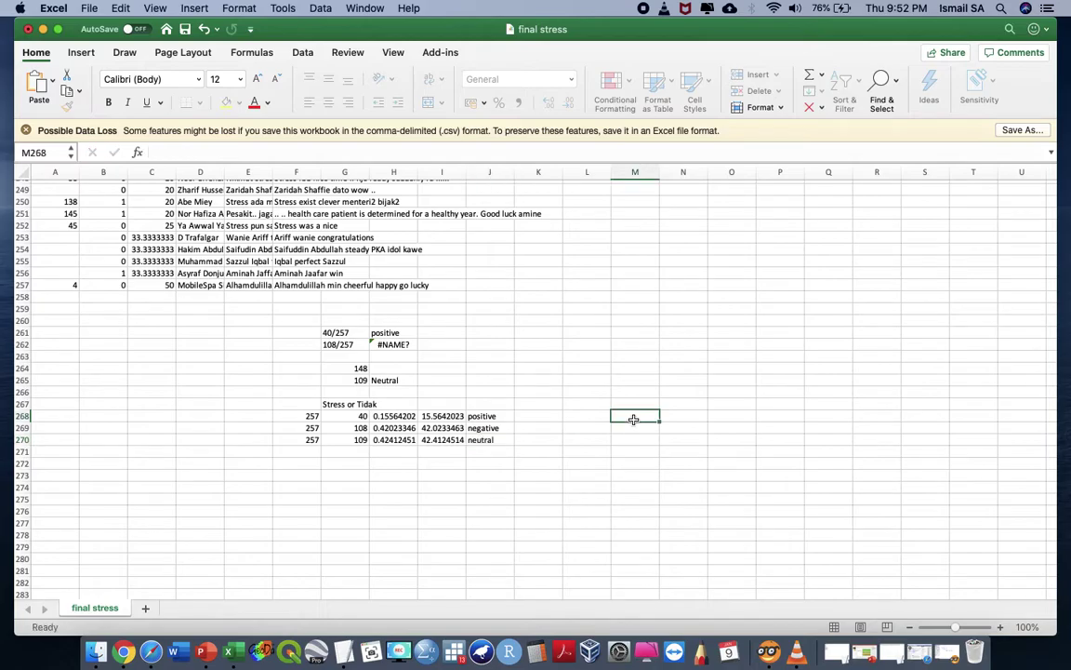
- Switch to Safari to check the Facebook stress poll results and return to the final stress workbook
key(ctrl+Up)
click(633, 424)
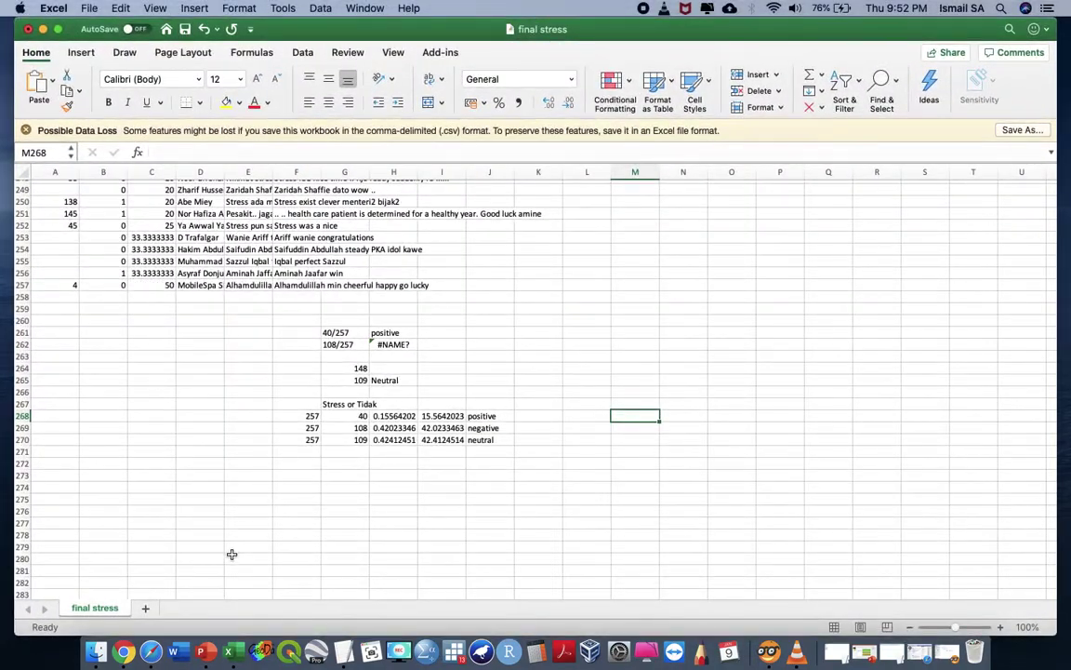
click(149, 652)
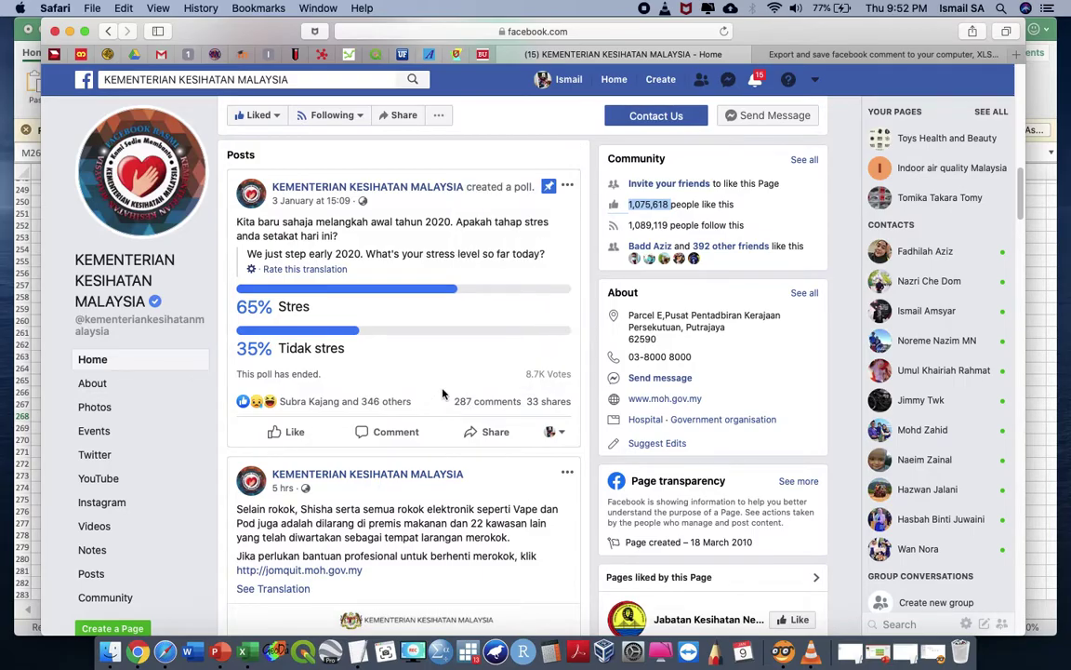
key(ctrl+Up)
click(813, 327)
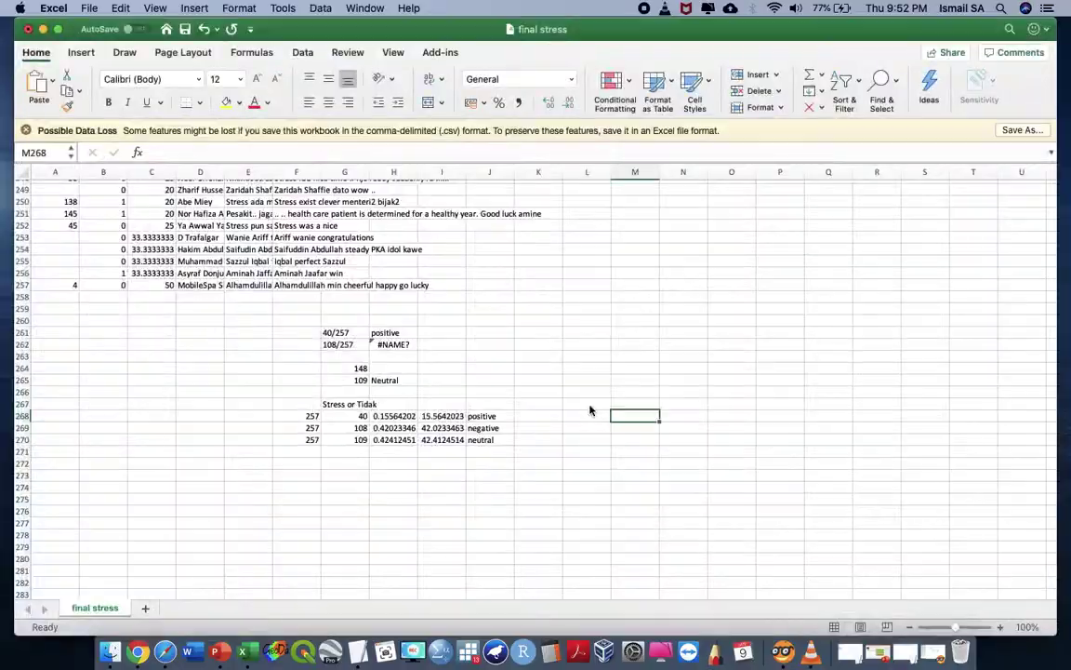
- Review the comments and their sentiment scores throughout the final stress sheet, finishing at its first rows
scroll(419, 387, up, 20)
scroll(444, 388, down, 20)
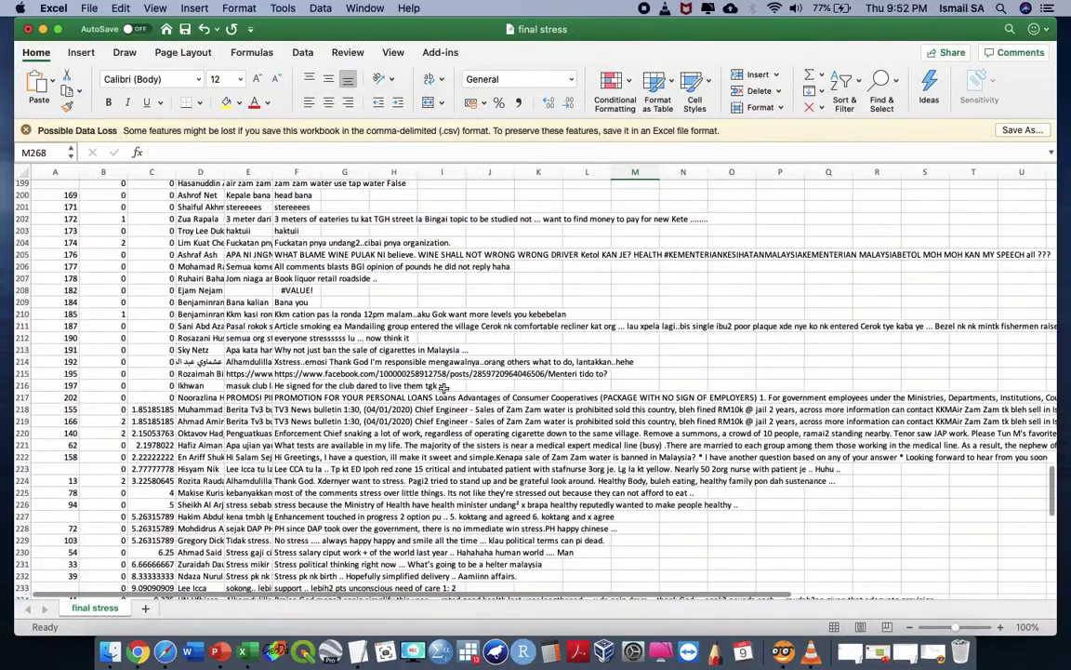
scroll(444, 388, down, 10)
scroll(444, 388, up, 20)
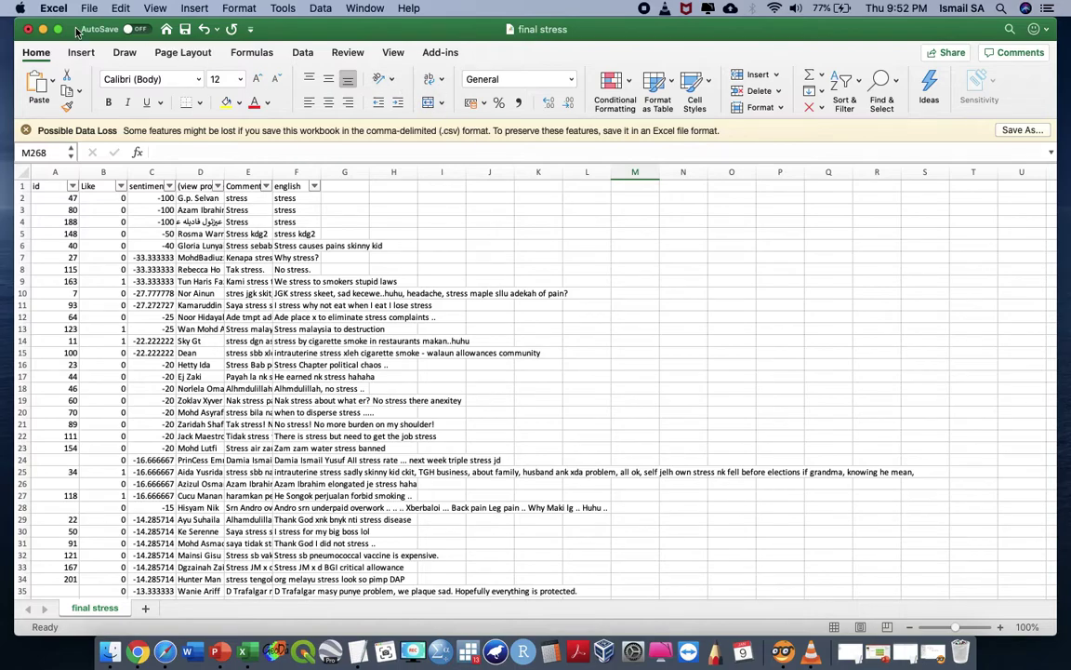
- Minimise the final stress workbook and view the stress poll and following post on the Facebook page in Safari
click(42, 30)
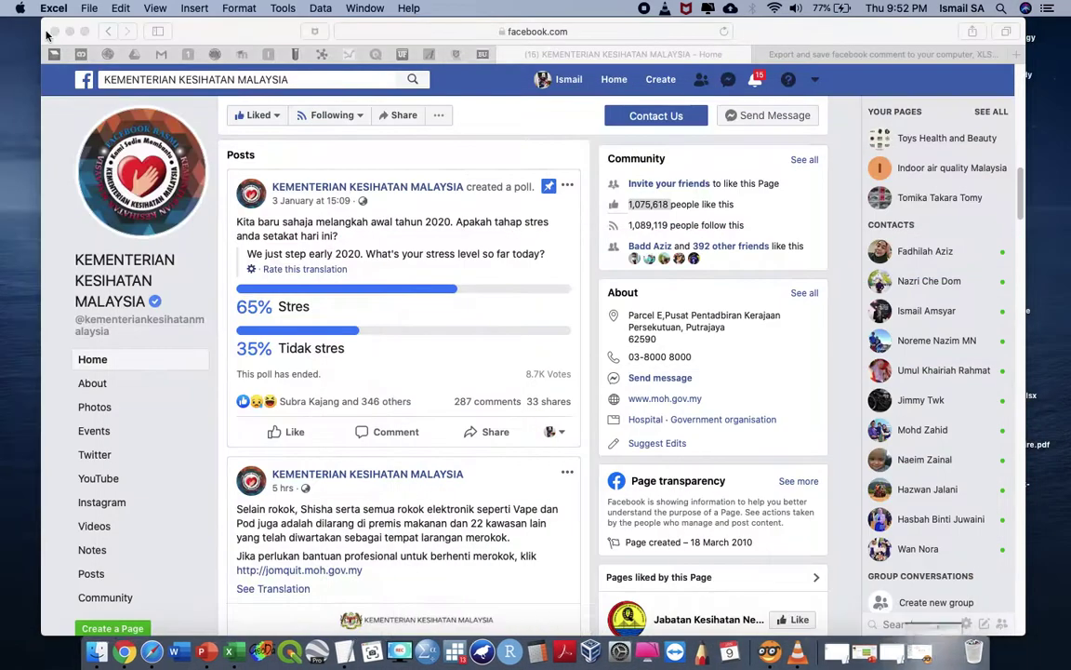
click(421, 313)
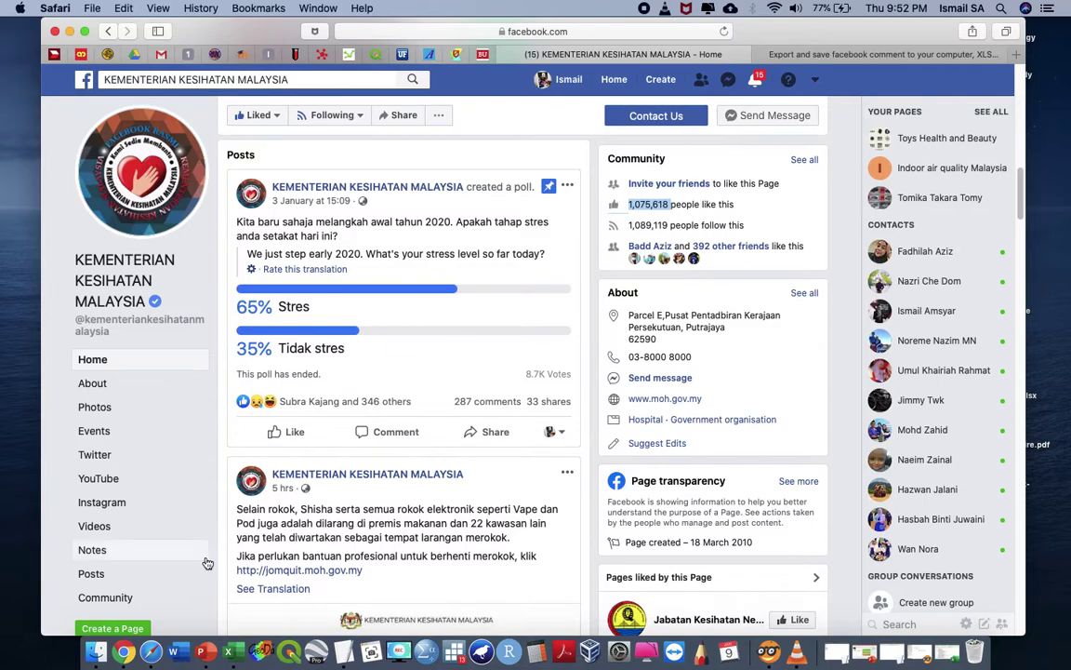
scroll(344, 483, down, 3)
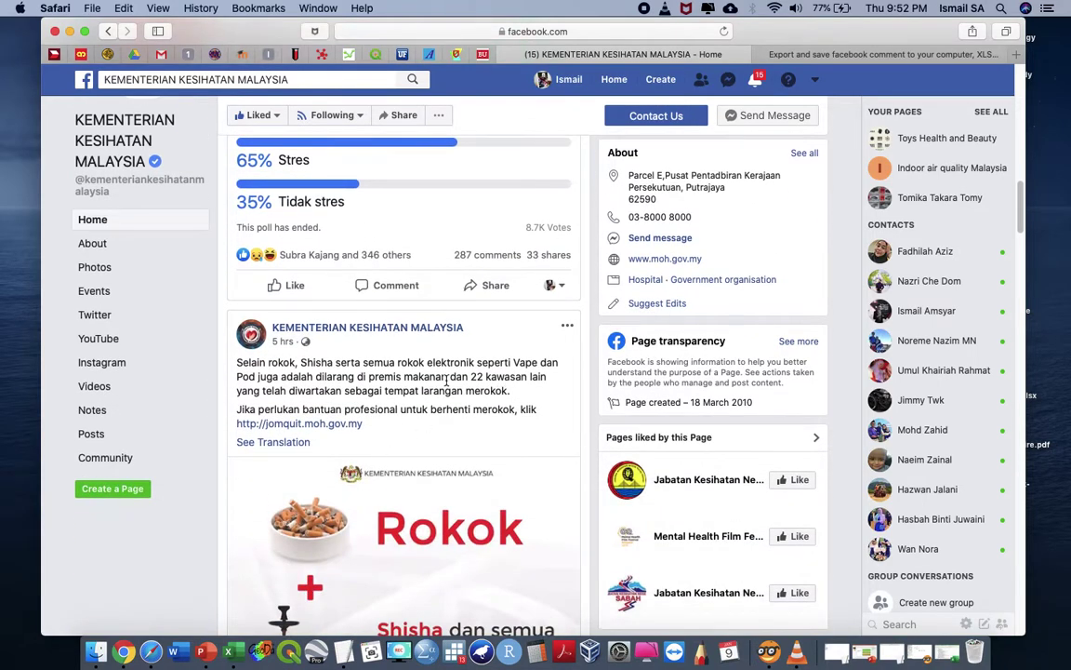